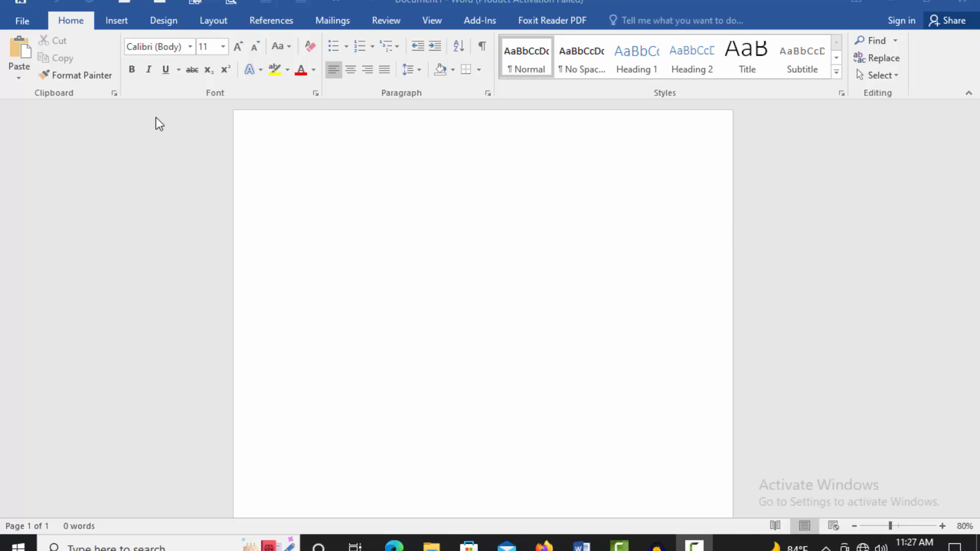
# Step: Set the blank page's paper size to A4 from the Layout tab's Size list
pyautogui.click(213, 22)
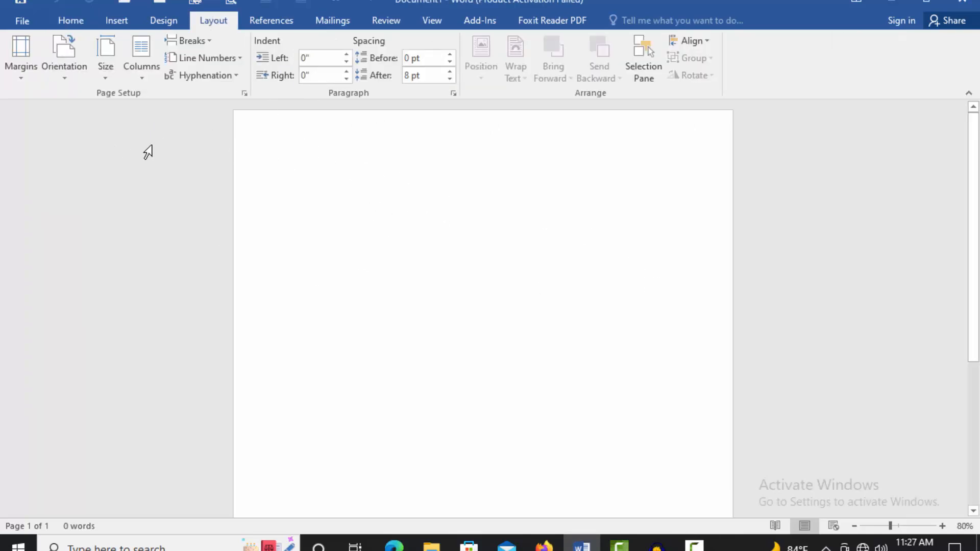
pyautogui.click(107, 78)
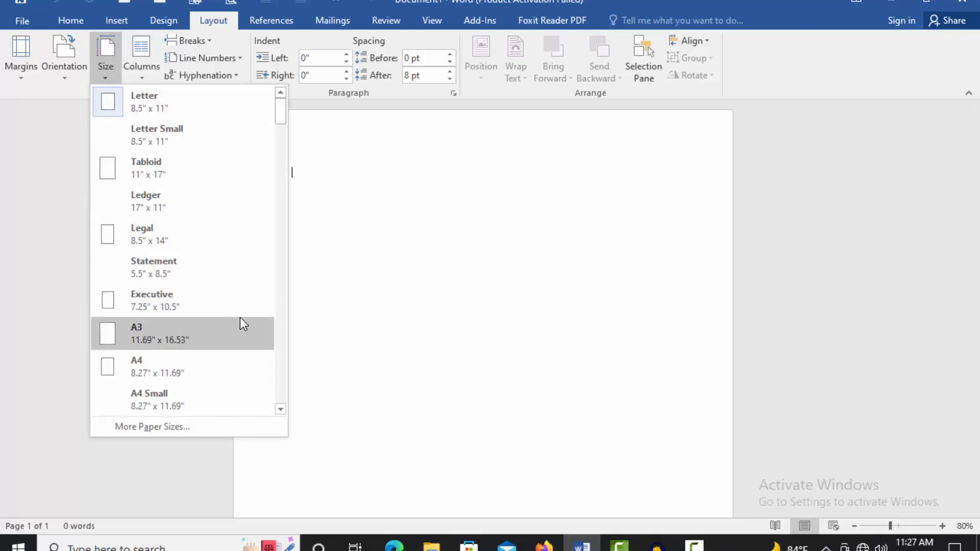
pyautogui.click(155, 365)
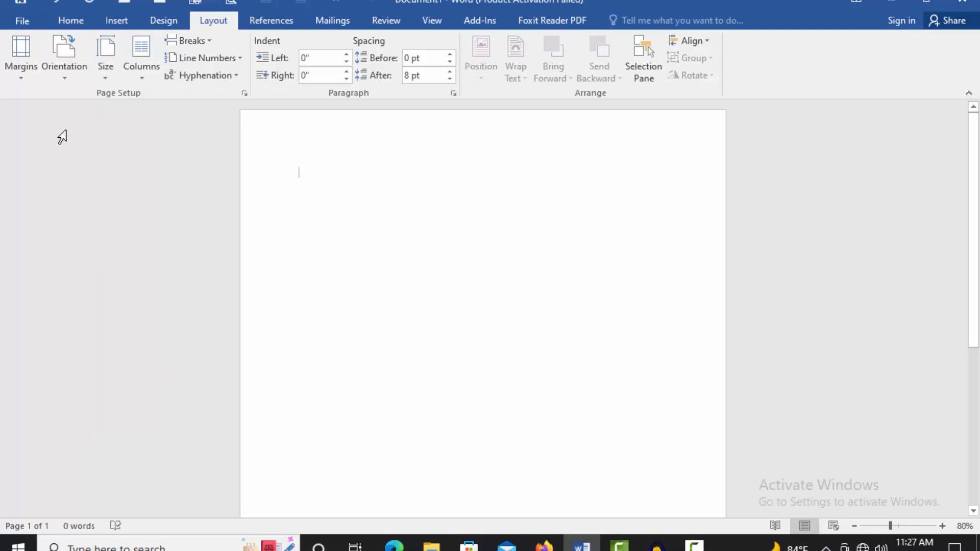
pyautogui.click(20, 82)
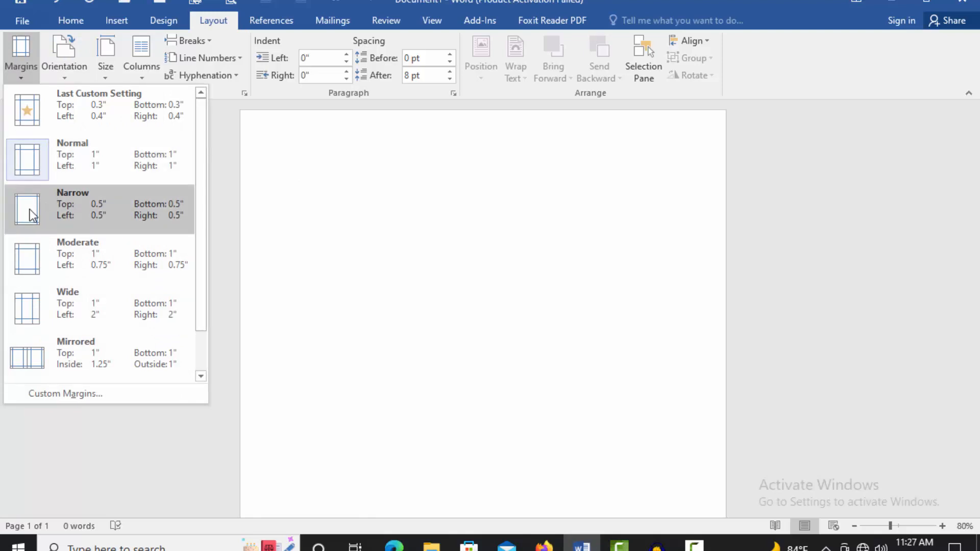
# Step: Use Custom Margins to set landscape orientation with 0.4" top/bottom and 0.3" left/right margins
pyautogui.click(50, 392)
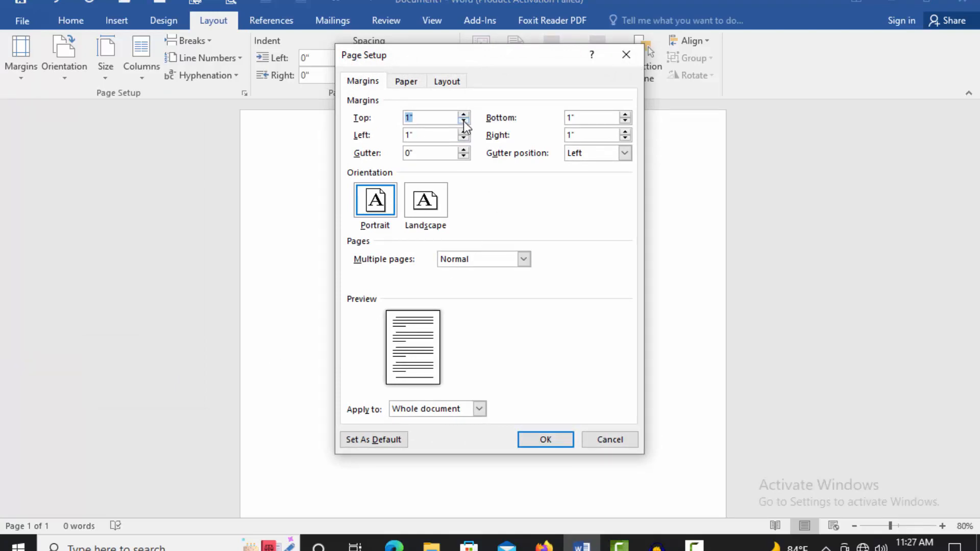
pyautogui.click(464, 122)
pyautogui.click(464, 122)
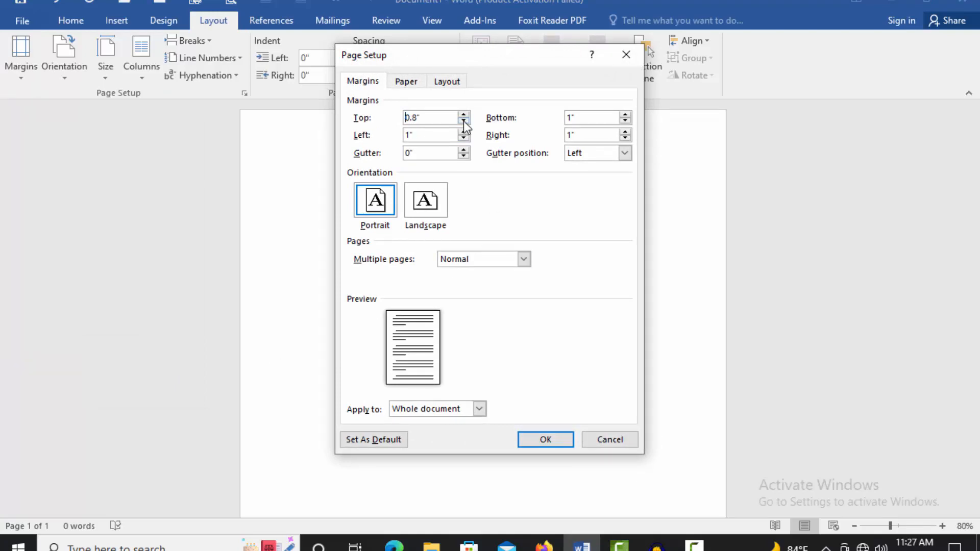
pyautogui.click(464, 122)
pyautogui.click(463, 121)
pyautogui.click(464, 121)
pyautogui.click(464, 122)
pyautogui.click(464, 121)
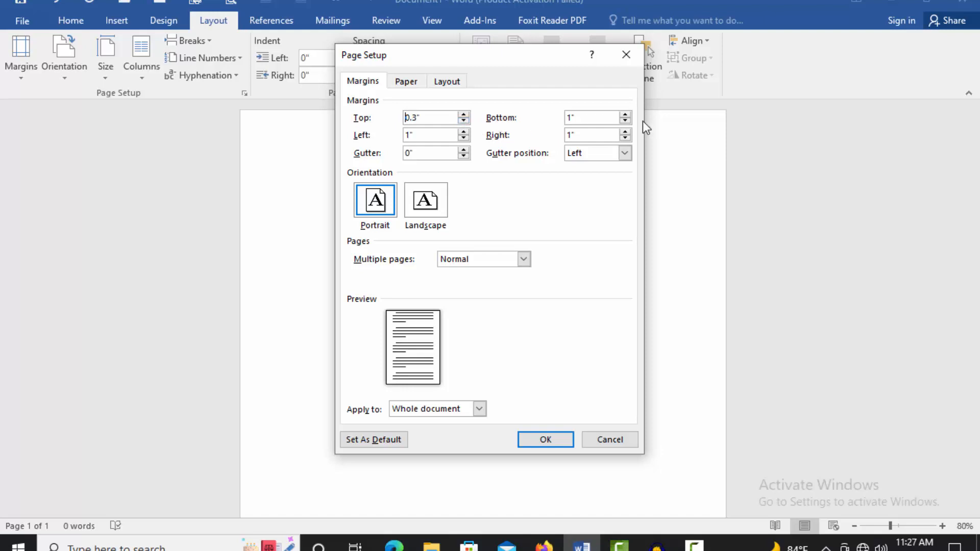
pyautogui.click(626, 121)
pyautogui.click(626, 121)
pyautogui.click(625, 121)
pyautogui.click(625, 121)
pyautogui.click(626, 121)
pyautogui.click(463, 139)
pyautogui.click(463, 138)
pyautogui.click(464, 138)
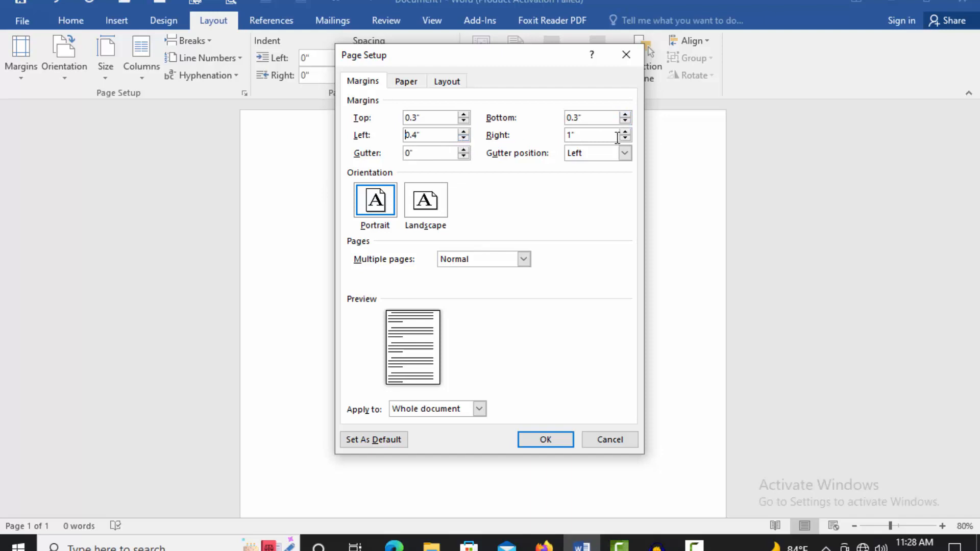
pyautogui.click(624, 139)
pyautogui.click(625, 139)
pyautogui.click(625, 138)
pyautogui.click(625, 138)
pyautogui.click(625, 139)
pyautogui.click(429, 200)
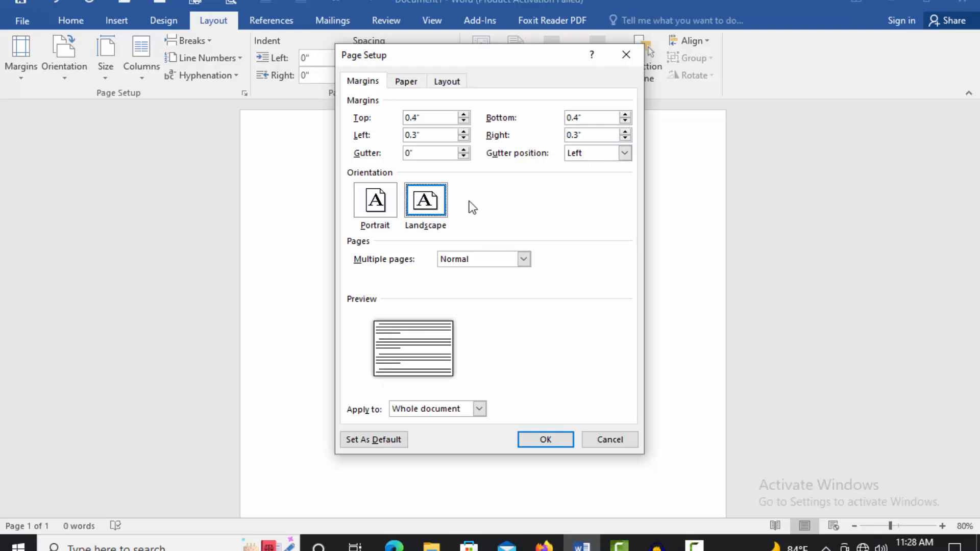
pyautogui.click(548, 439)
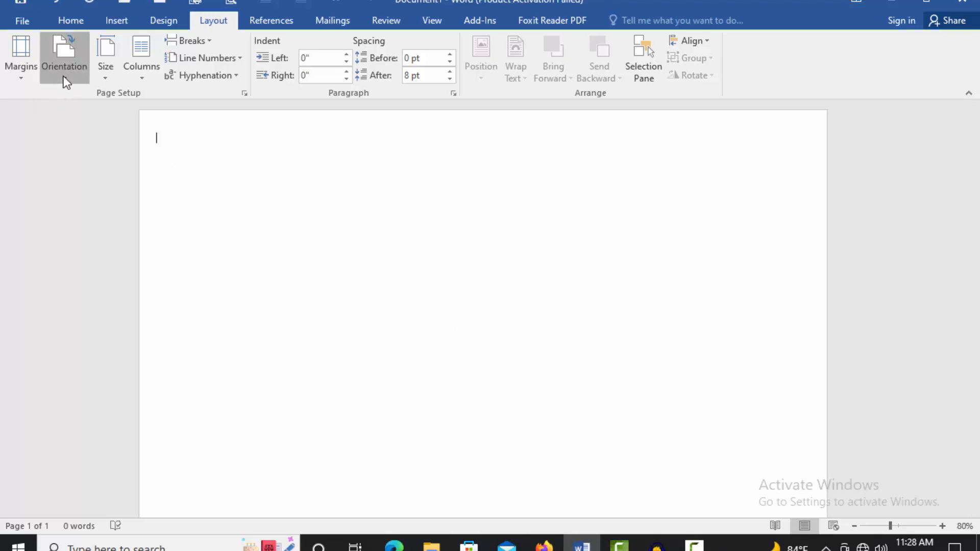
pyautogui.click(64, 76)
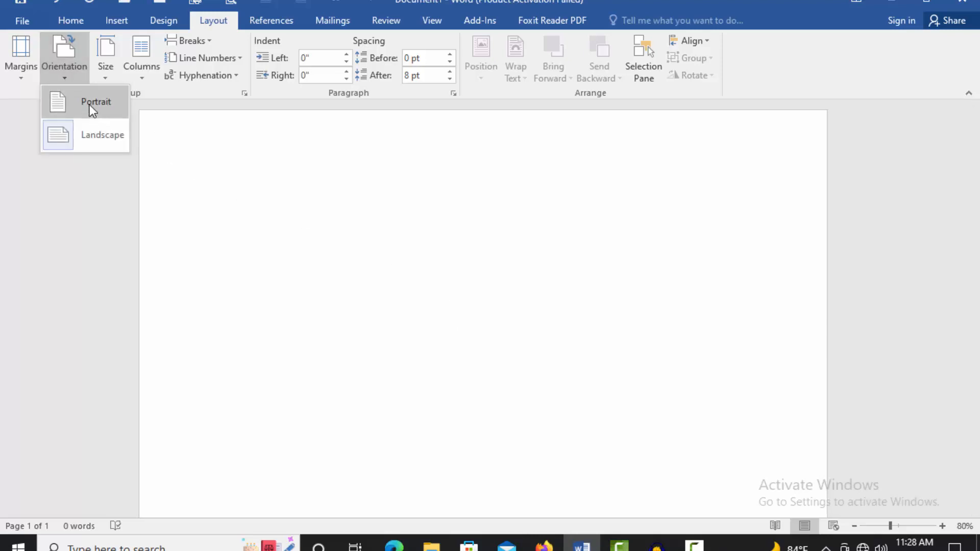
pyautogui.click(295, 179)
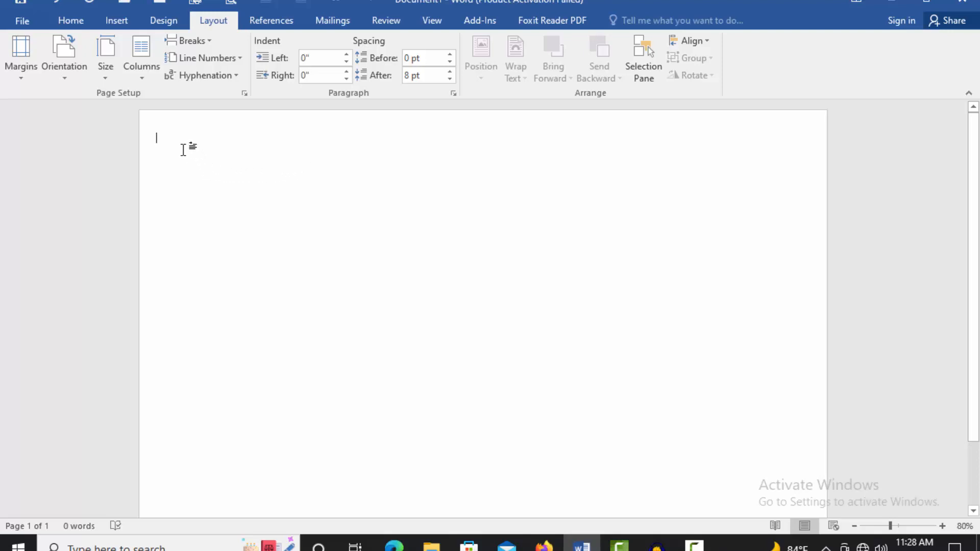
# Step: Split the page into two equal 5.1" columns with 0.9" spacing via More Columns
pyautogui.click(143, 79)
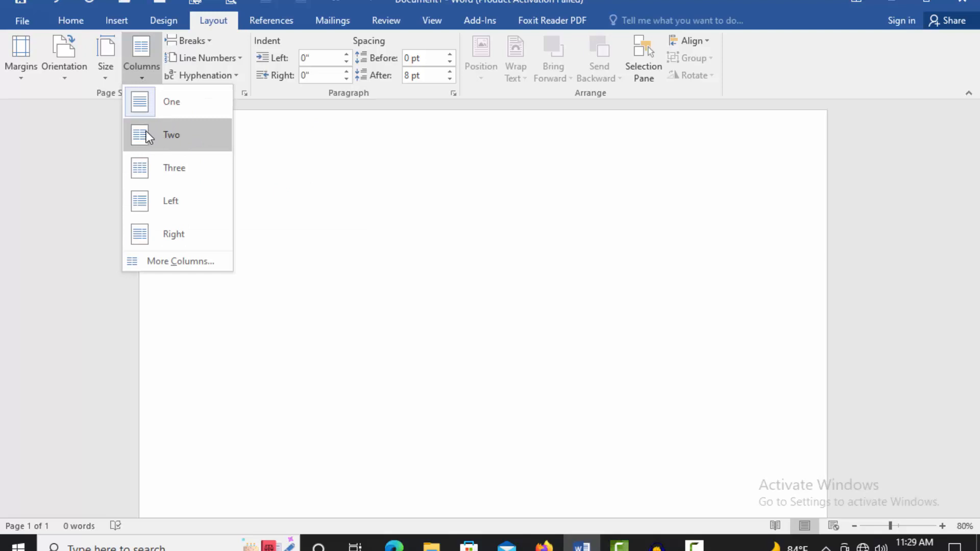
pyautogui.click(176, 261)
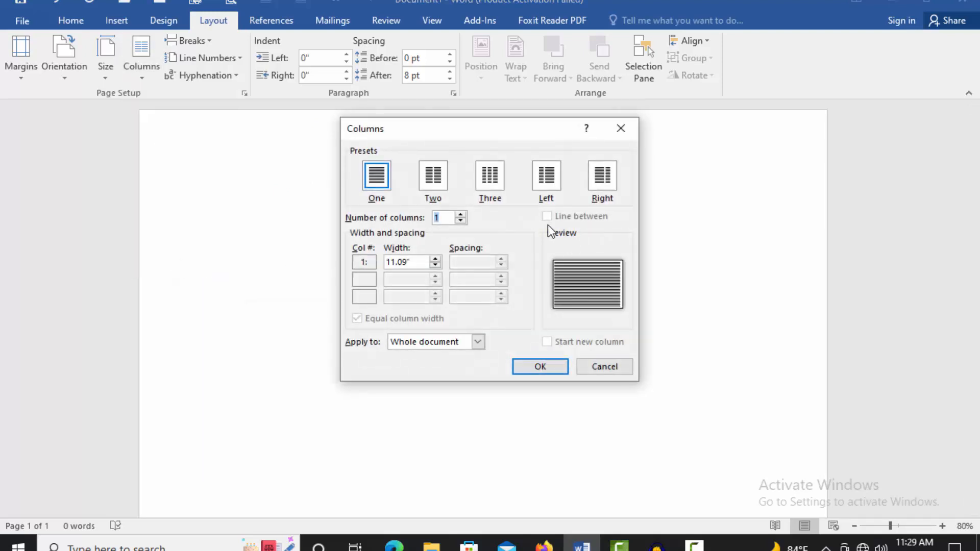
pyautogui.click(436, 183)
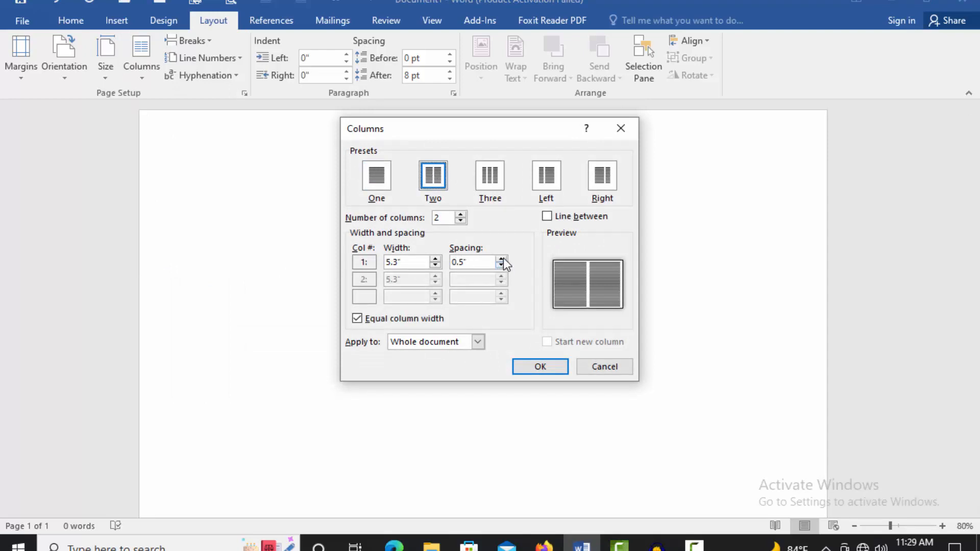
pyautogui.click(502, 259)
pyautogui.click(502, 259)
pyautogui.click(502, 260)
pyautogui.click(501, 259)
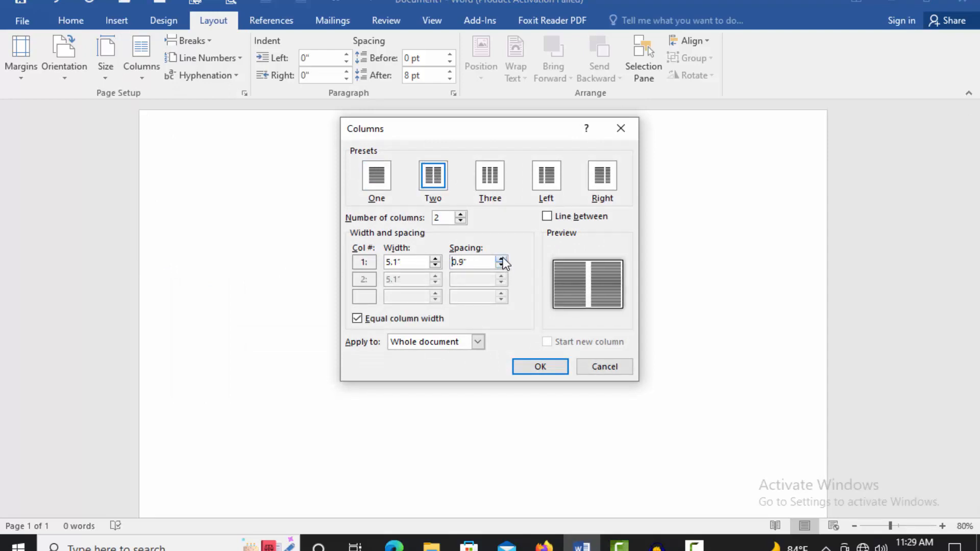
pyautogui.click(544, 367)
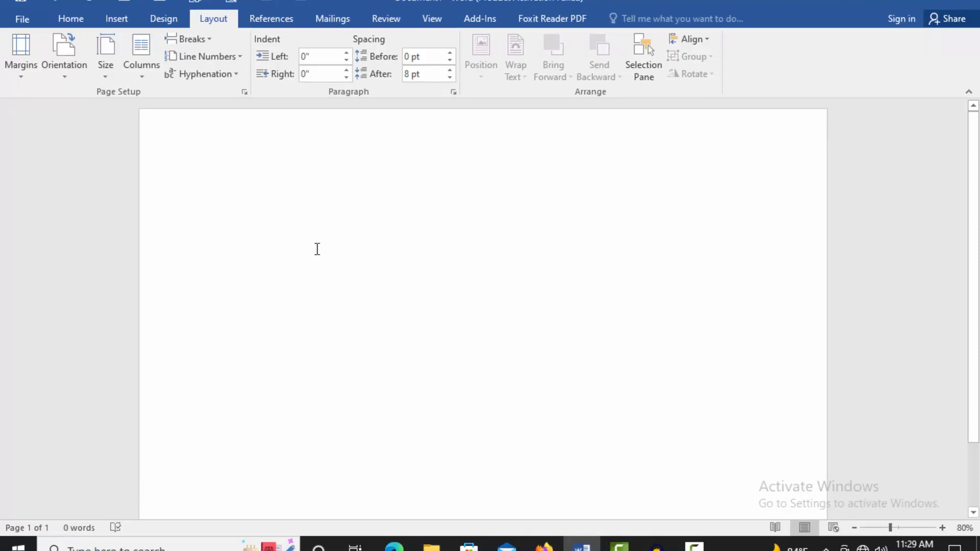
# Step: Type the 'Cash Memo' heading and set paragraph Spacing After to 0 pt
pyautogui.write('qash')
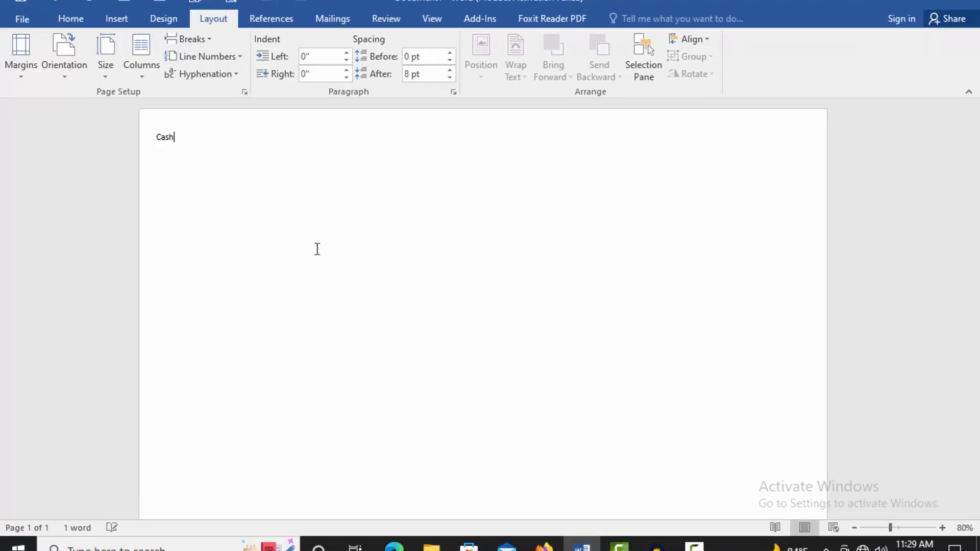
pyautogui.write(' Memo')
pyautogui.press('Return')
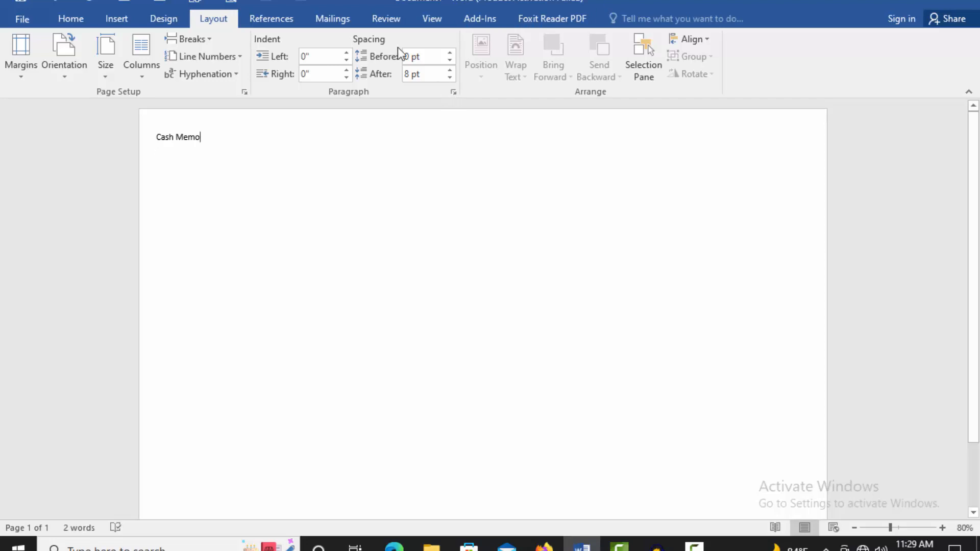
pyautogui.click(450, 78)
pyautogui.click(450, 78)
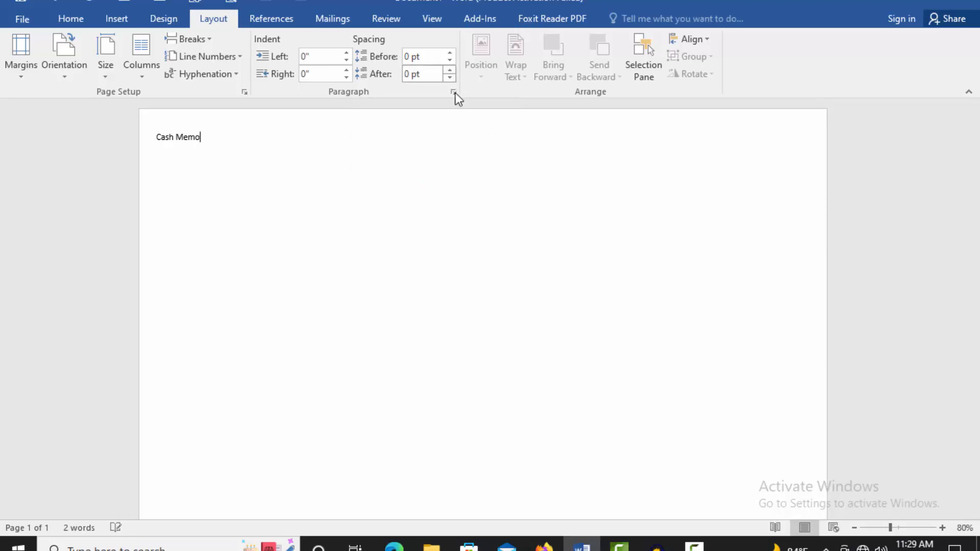
pyautogui.press('Return')
pyautogui.press('Return')
# Step: Add the 'Hasan Trader' shop name and the proprietor and computer accessories wholesaler line
pyautogui.write('Hasan Tr')
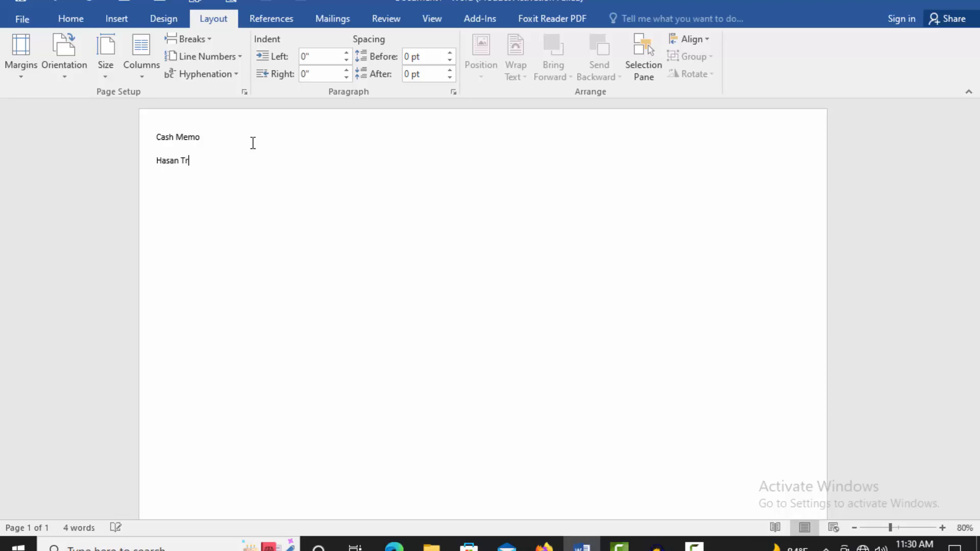
pyautogui.write('aders')
pyautogui.press('Return')
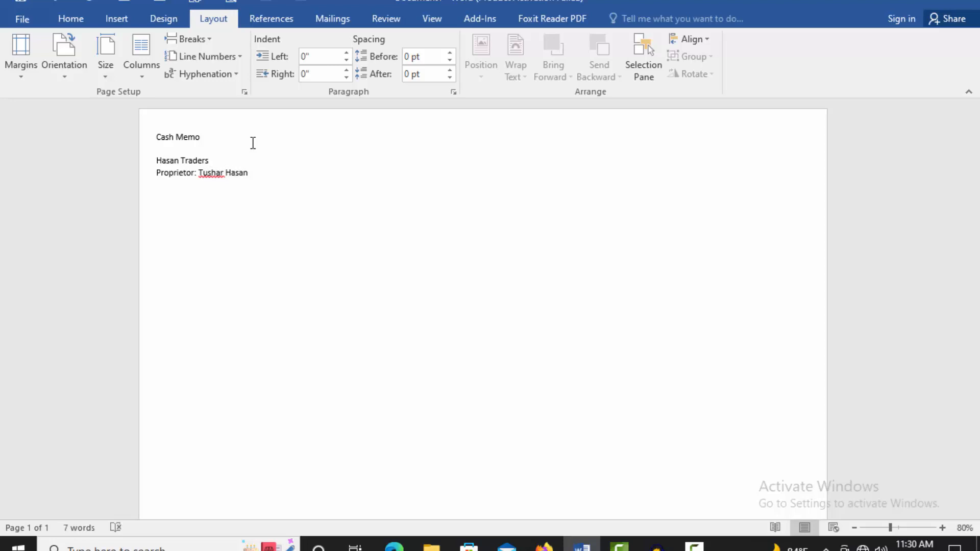
pyautogui.write('All kinds of ')
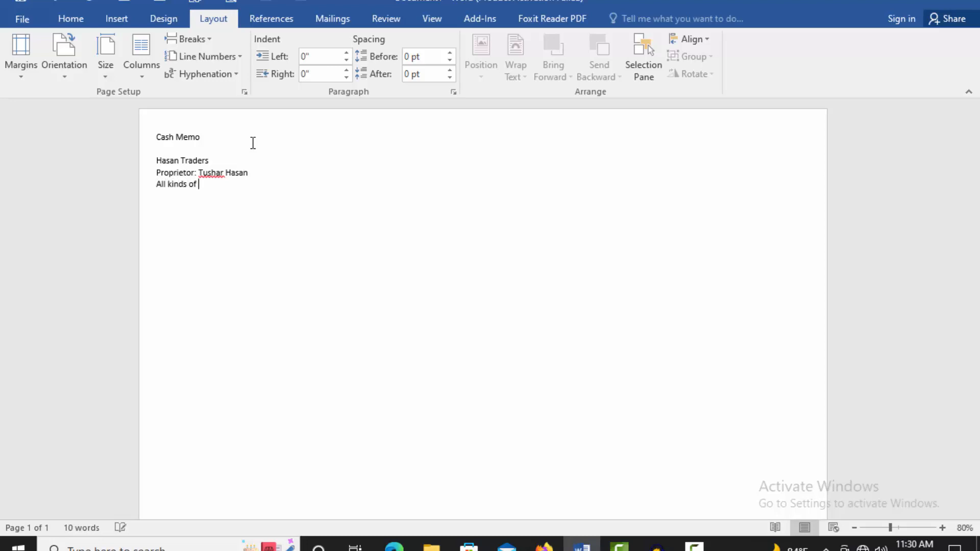
pyautogui.write('computer accessories who')
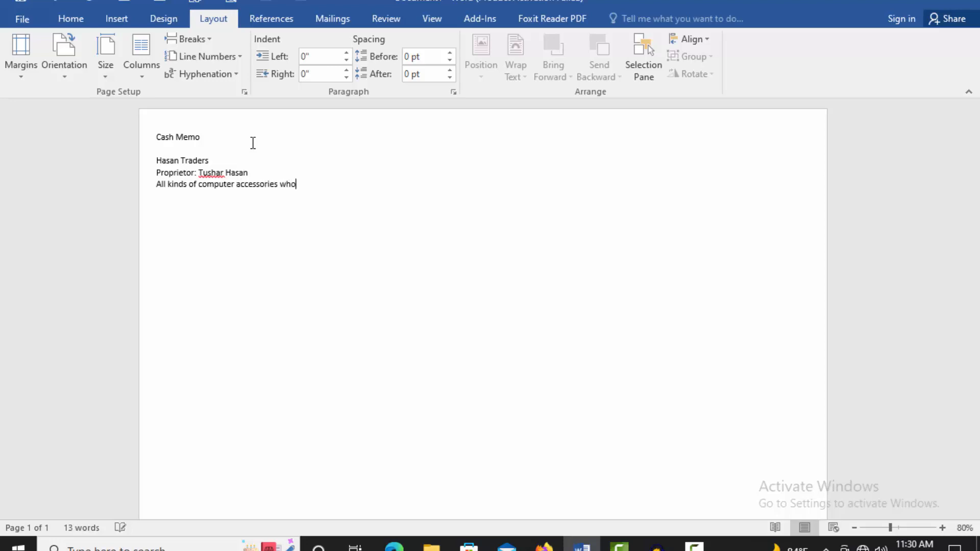
pyautogui.write('lesaler')
# Step: Add the shop's address and mobile number line, then 'Memo No: Date:' with a dotted blank
pyautogui.press('Return')
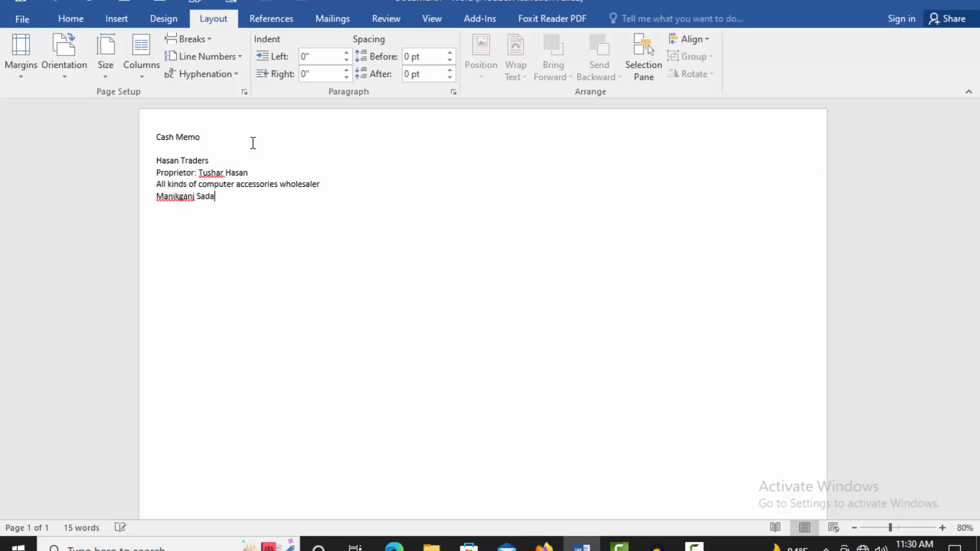
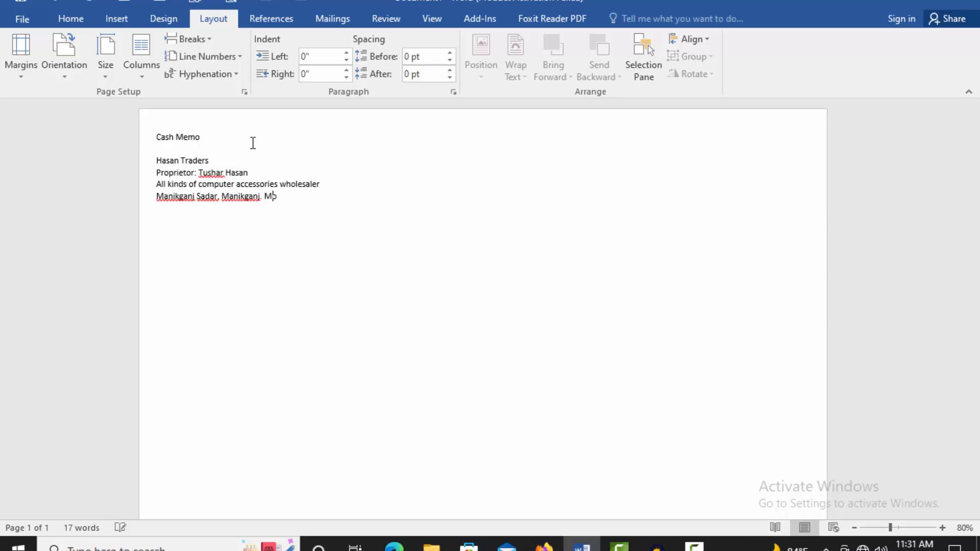
pyautogui.press('Return')
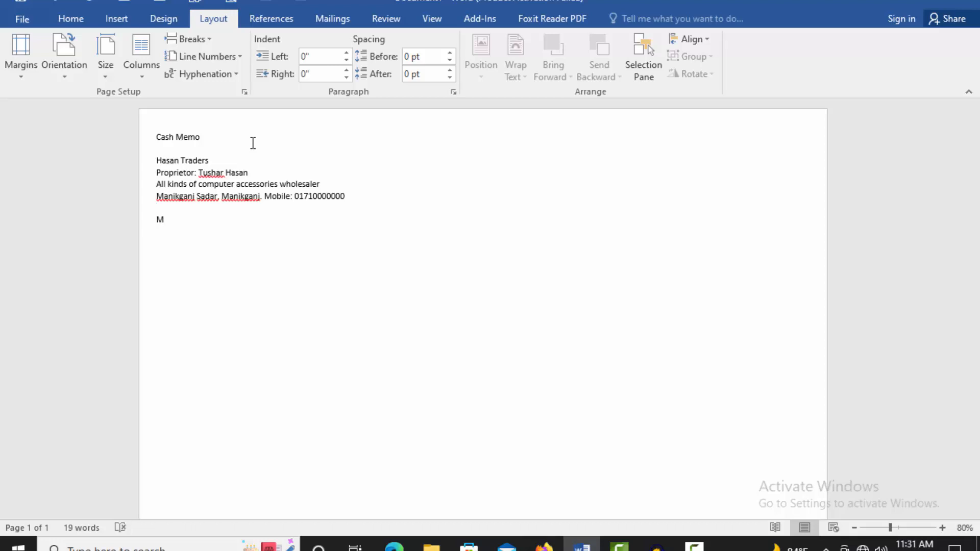
pyautogui.press('BackSpace')
pyautogui.press('BackSpace')
# Step: Add 'Name:' and 'Address:' lines for the customer, leaving empty lines below
pyautogui.press('Return')
pyautogui.press('Return')
pyautogui.write('Name')
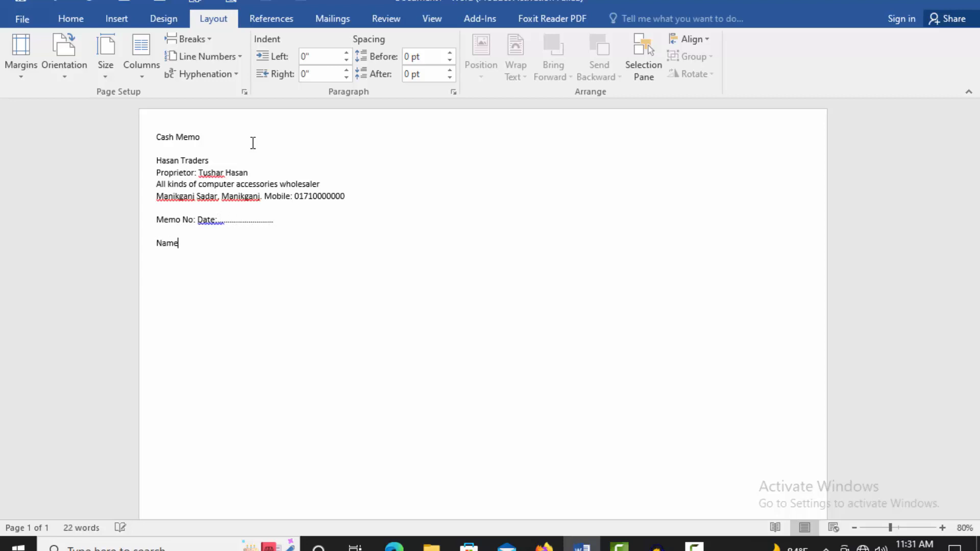
pyautogui.write(':')
pyautogui.press('Return')
pyautogui.write('Address:')
pyautogui.press('Return')
pyautogui.press('Return')
# Step: Insert an empty 5-column, 3-row table below the Address label
pyautogui.click(118, 20)
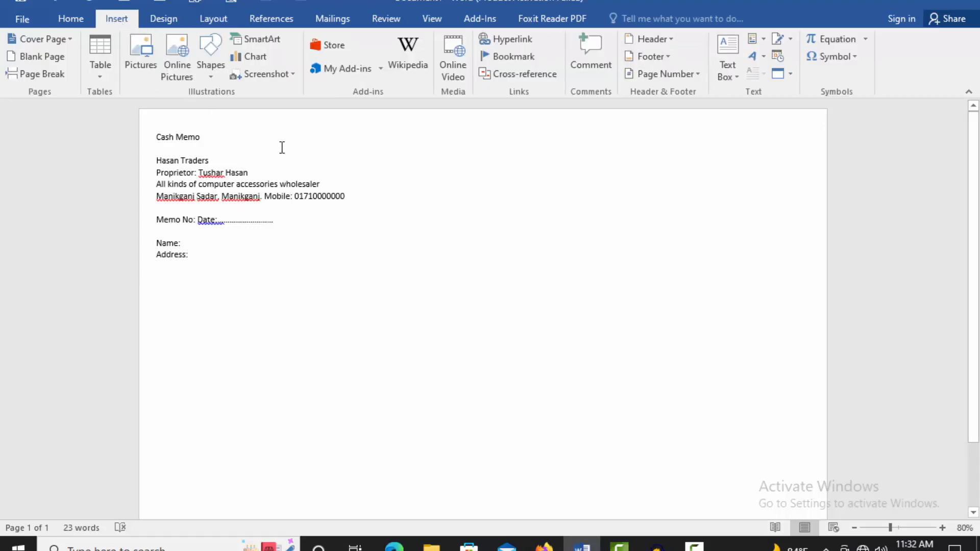
pyautogui.click(100, 79)
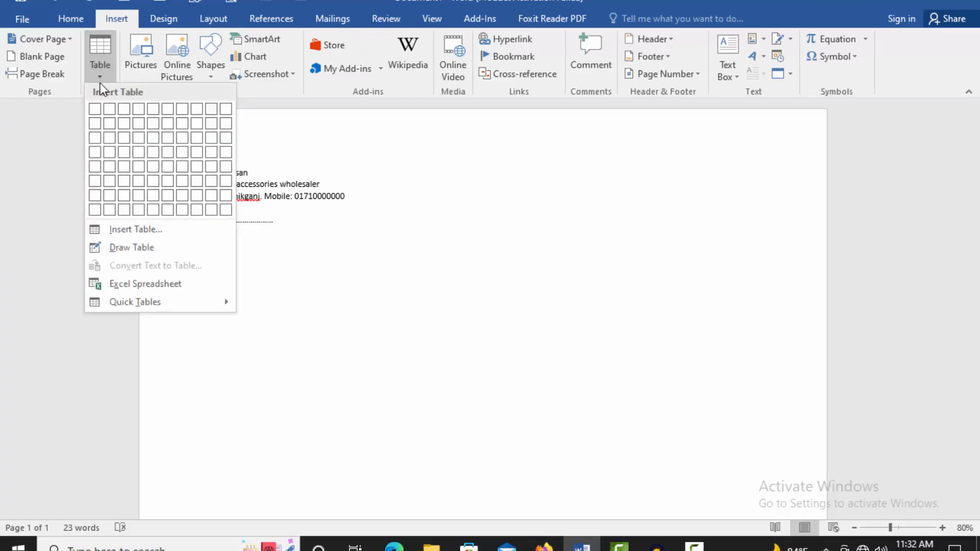
pyautogui.click(153, 134)
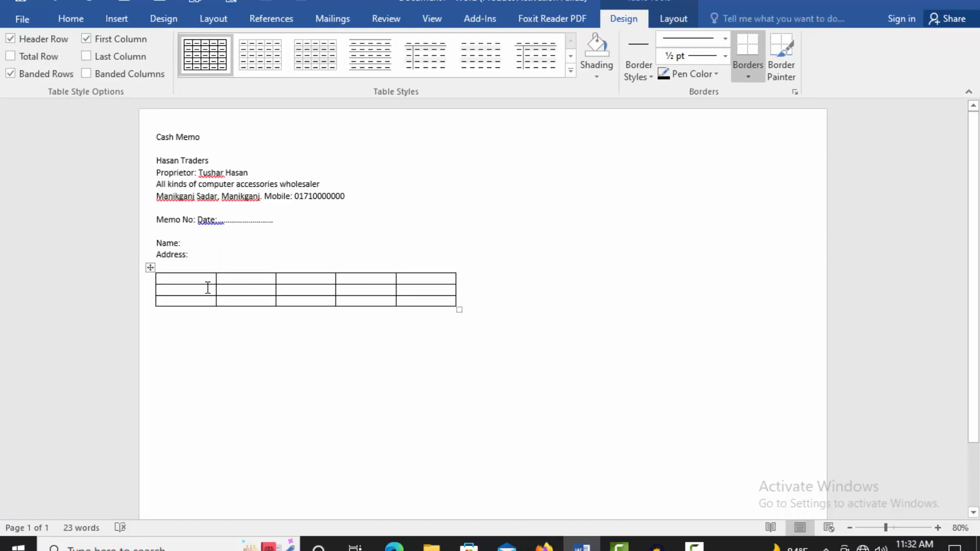
# Step: Fill the table's header row with Sl No., Particular, Qty., Rate and Amount (Tk.)
pyautogui.write('Sl')
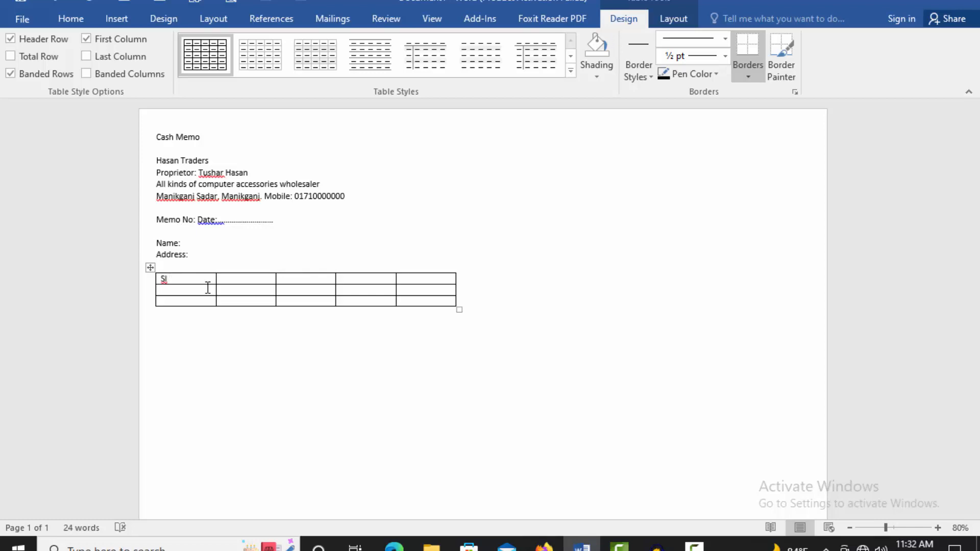
pyautogui.write(' No.')
pyautogui.press('Tab')
pyautogui.write('Particular')
pyautogui.press('Tab')
pyautogui.write('Qty.')
pyautogui.press('Tab')
pyautogui.write('RateAm')
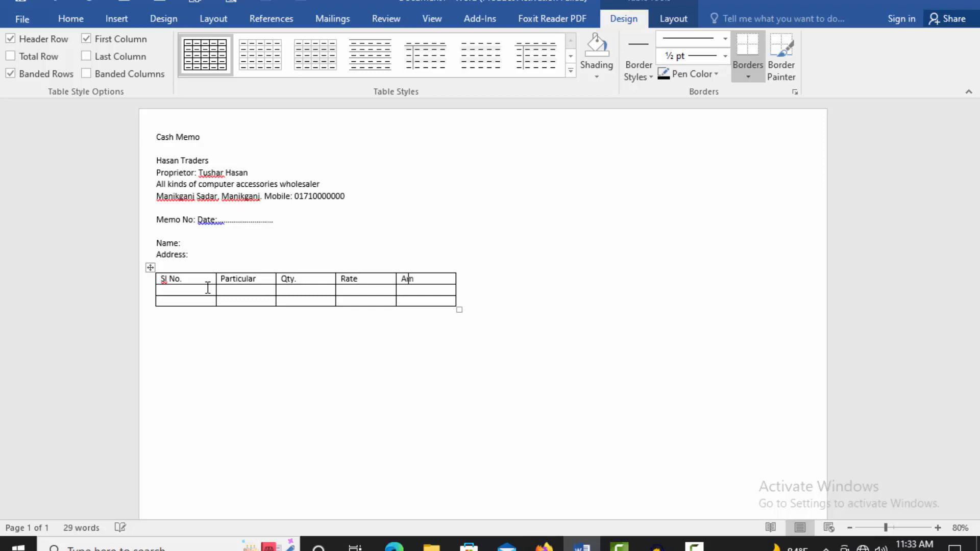
pyautogui.write('ount')
pyautogui.write(' (T)')
pyautogui.write('k.')
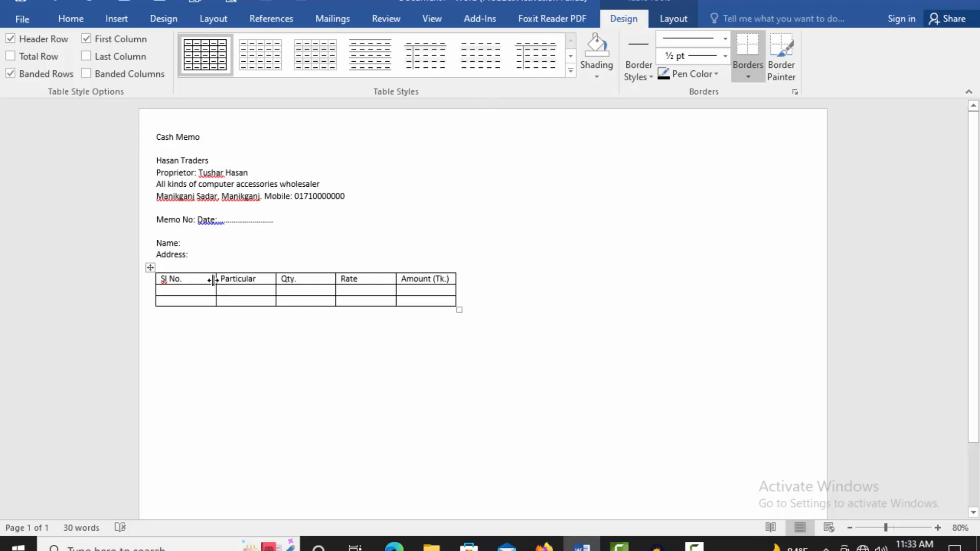
# Step: Drag the column borders to narrow Sl No. and widen Particular, shrinking Qty
pyautogui.moveTo(213, 280); pyautogui.dragTo(188, 287)
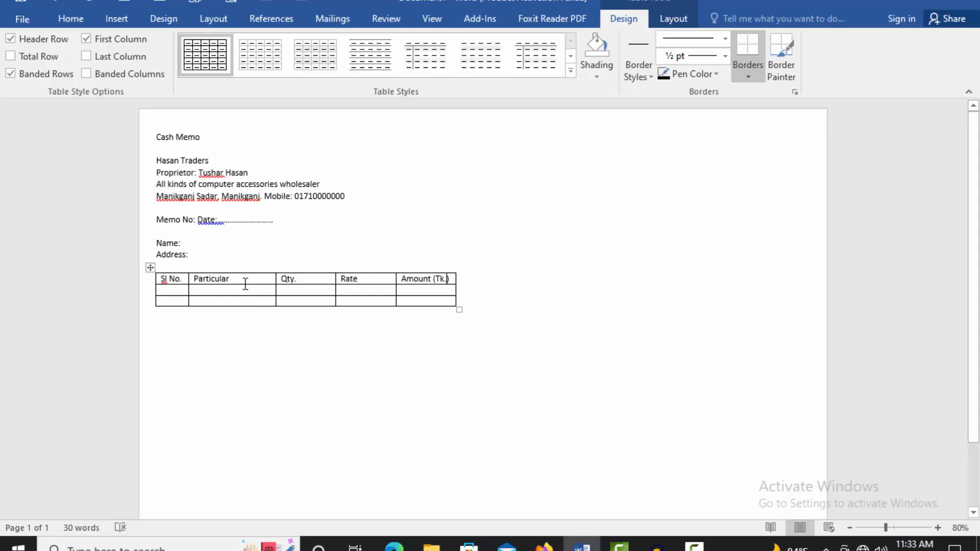
pyautogui.moveTo(276, 279); pyautogui.dragTo(347, 278)
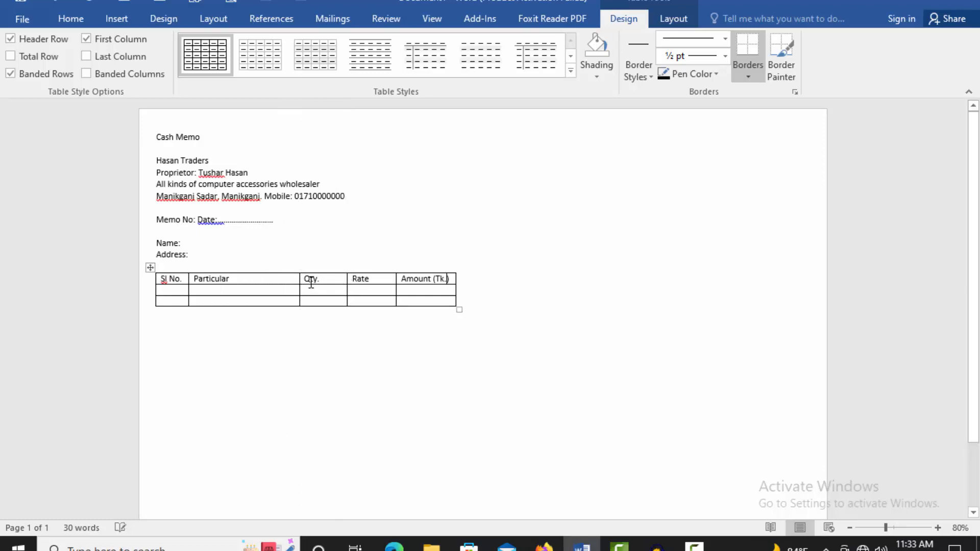
pyautogui.click(300, 280)
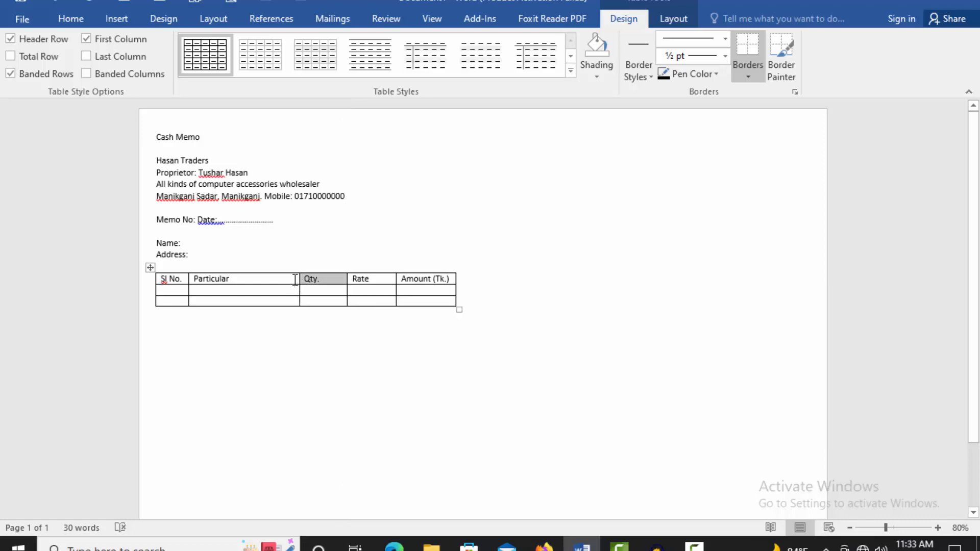
pyautogui.click(296, 280)
pyautogui.moveTo(299, 280); pyautogui.dragTo(310, 280)
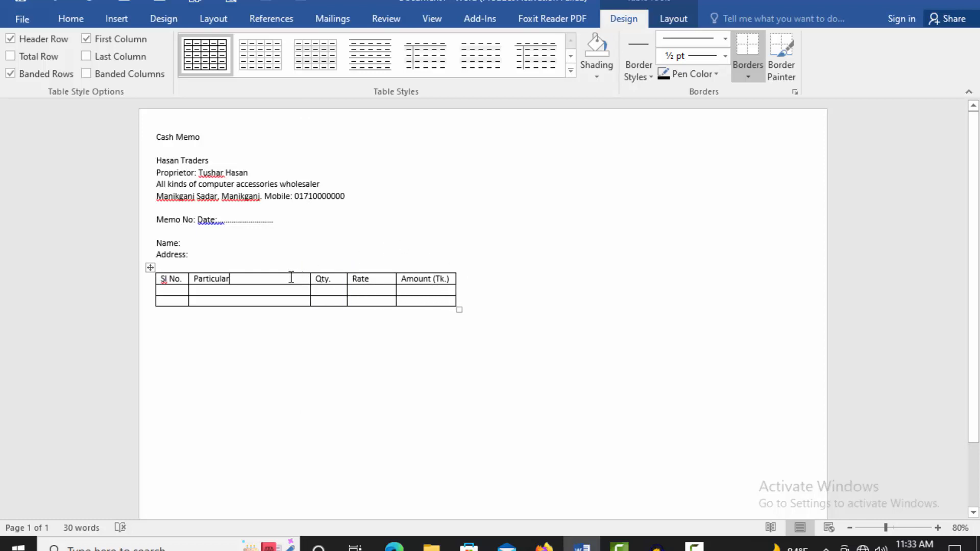
pyautogui.scroll(-1, 202, 294)
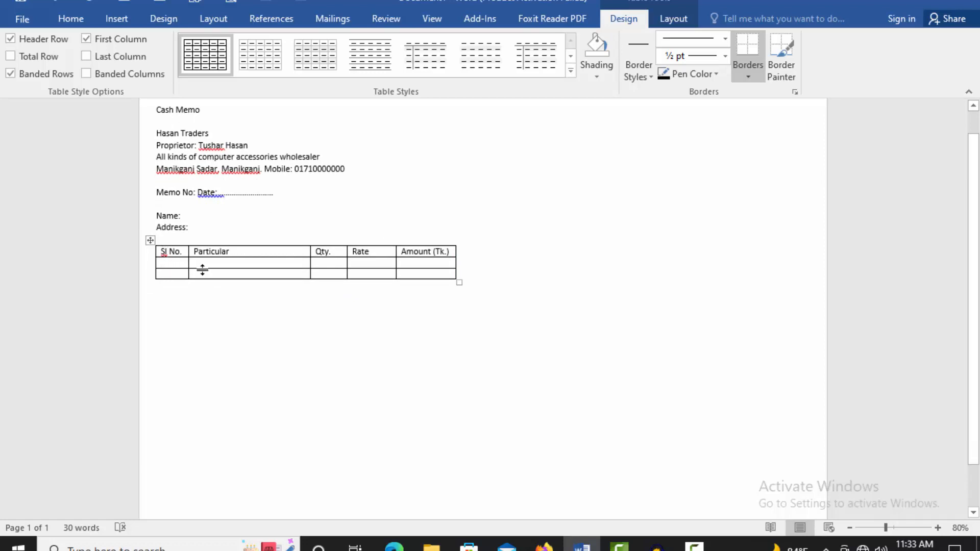
# Step: Add an 'In words:' line directly below the table
pyautogui.click(367, 303)
pyautogui.press('Return')
pyautogui.write('In ')
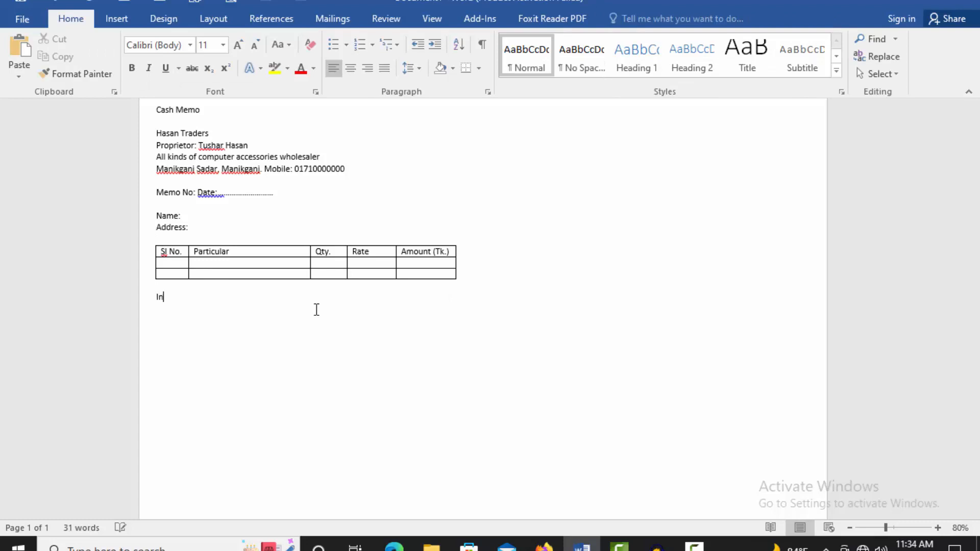
pyautogui.write('words:')
pyautogui.press('Return')
pyautogui.press('Return')
# Step: Add 'Client Signature' and 'Authorized Signature', correct the spelling, and tab them apart
pyautogui.write('Client Signature')
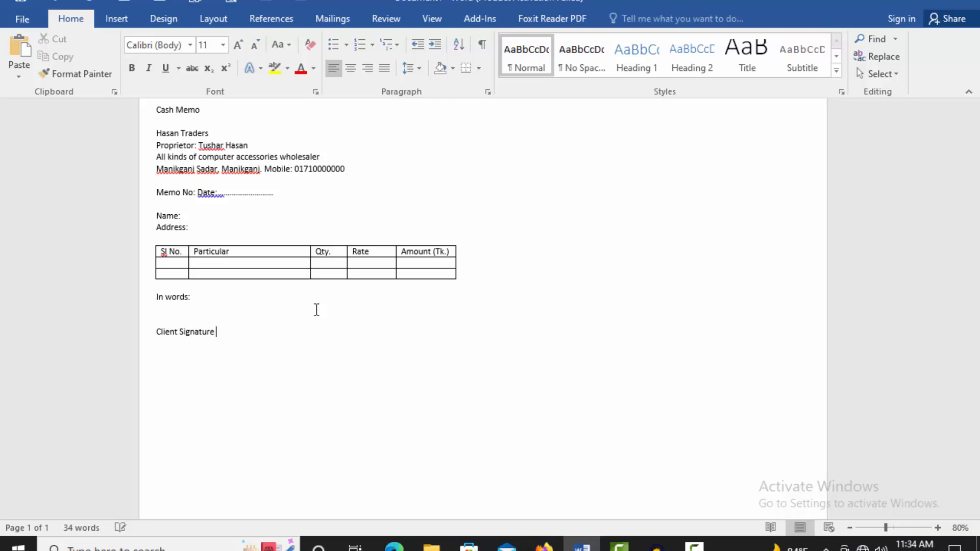
pyautogui.write(' Authoeized')
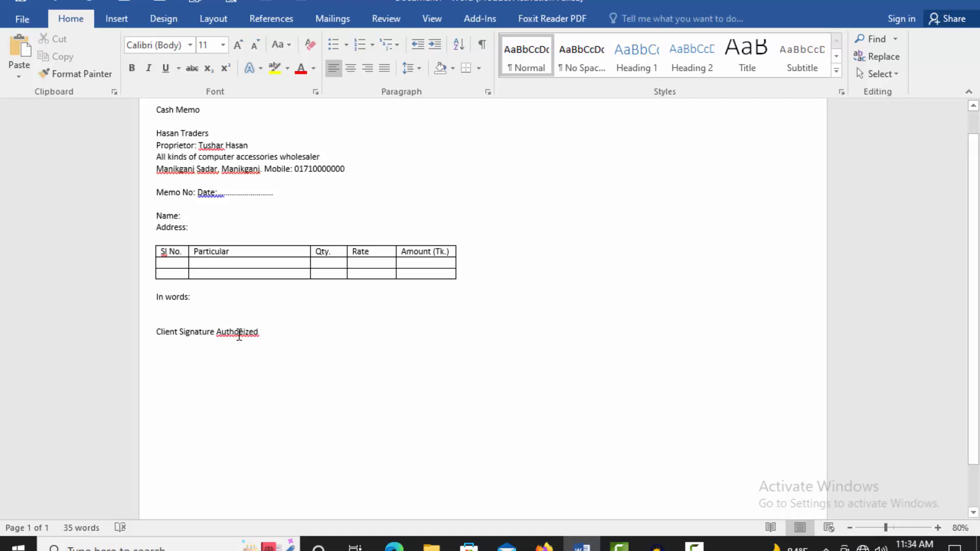
pyautogui.rightClick(276, 333)
pyautogui.click(302, 347)
pyautogui.click(217, 332)
pyautogui.press('Tab')
pyautogui.press('Tab')
pyautogui.press('Tab')
pyautogui.press('Tab')
pyautogui.press('Tab')
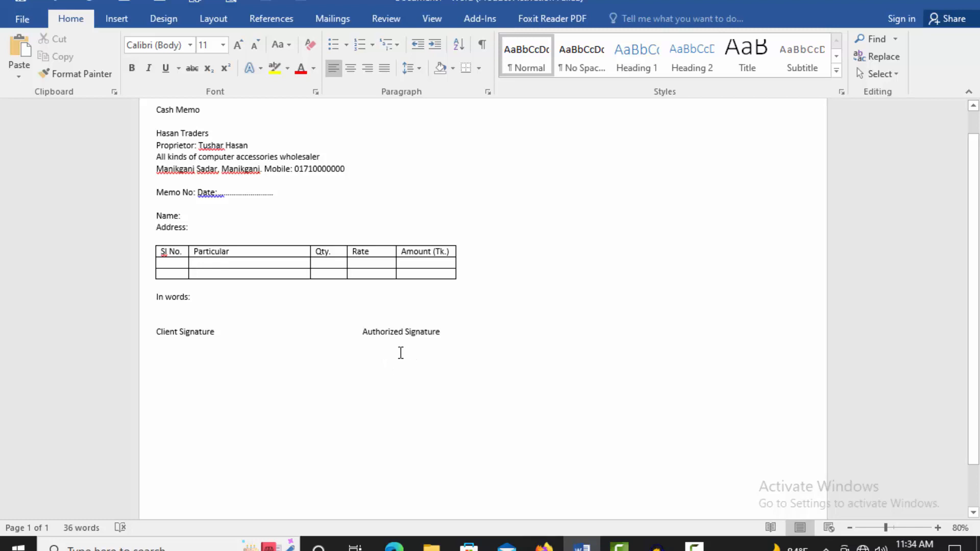
pyautogui.scroll(1, 230, 157)
pyautogui.click(209, 135)
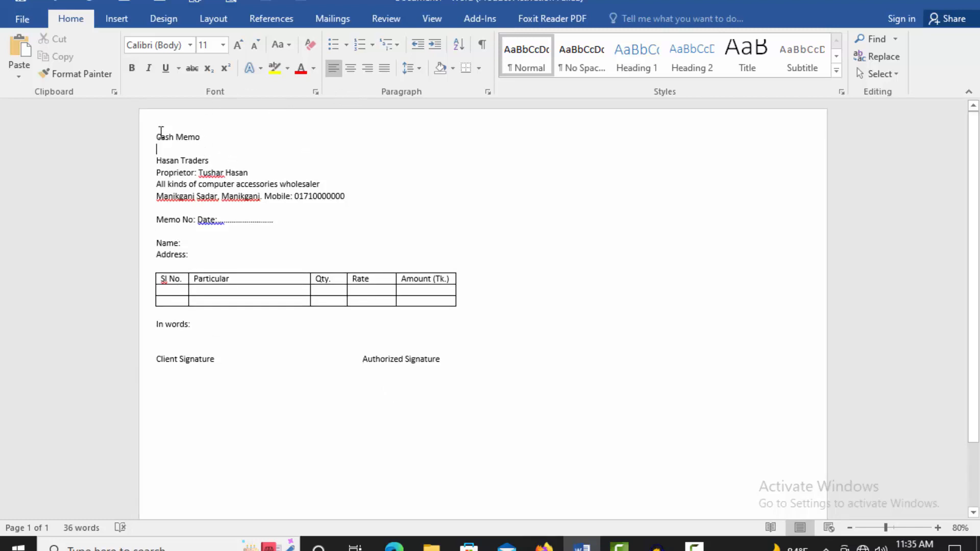
# Step: Center the heading lines and enlarge 'Cash Memo' to 12 pt
pyautogui.moveTo(153, 136); pyautogui.dragTo(351, 196)
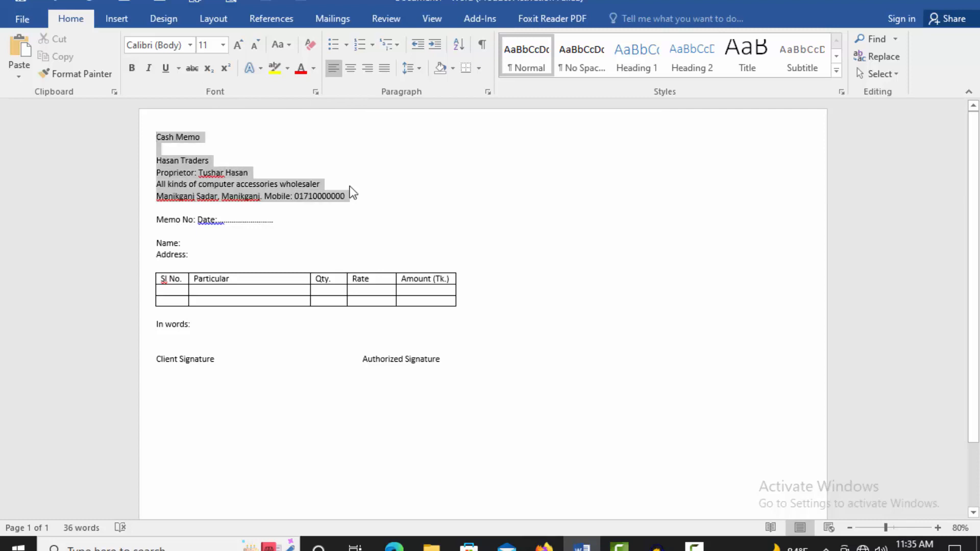
pyautogui.click(351, 68)
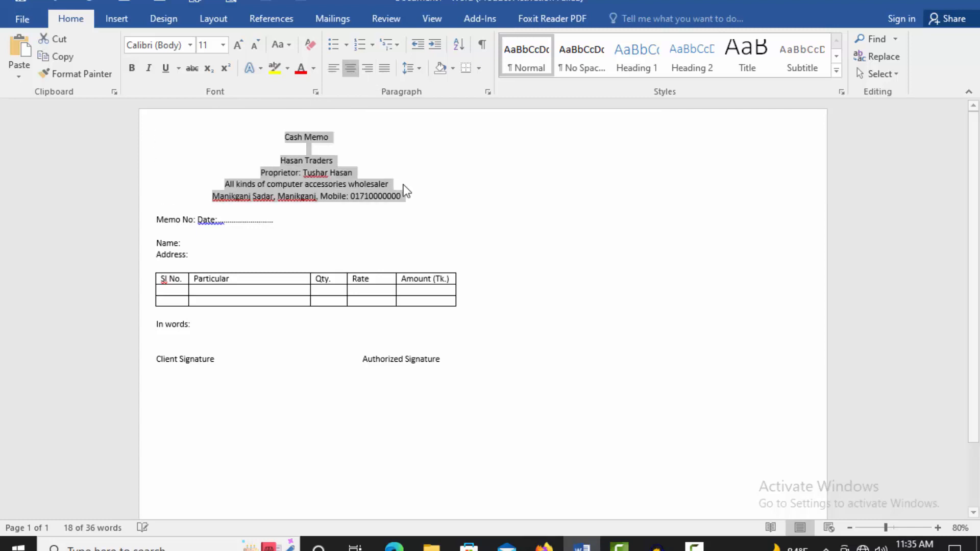
pyautogui.click(370, 173)
pyautogui.moveTo(288, 135); pyautogui.dragTo(332, 141)
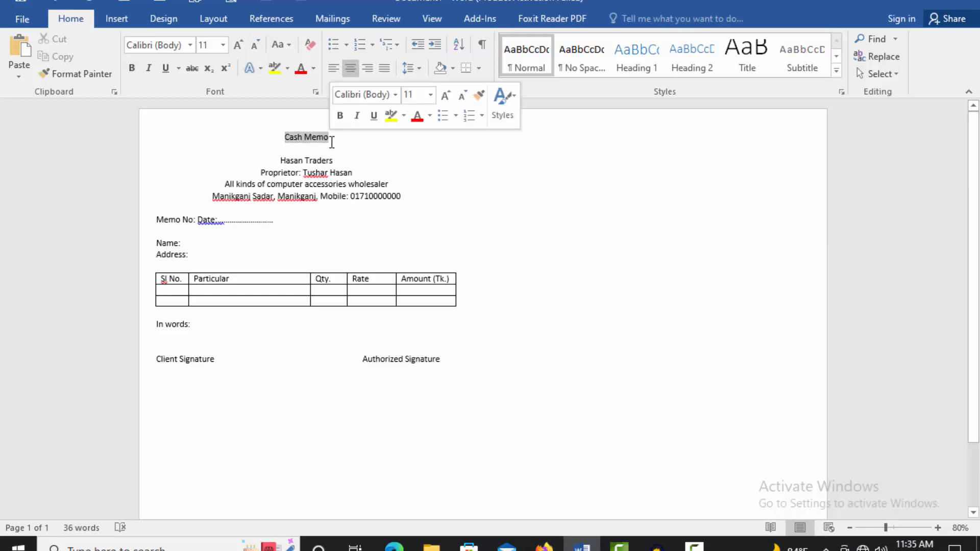
pyautogui.hotkey('ctrl', ']')
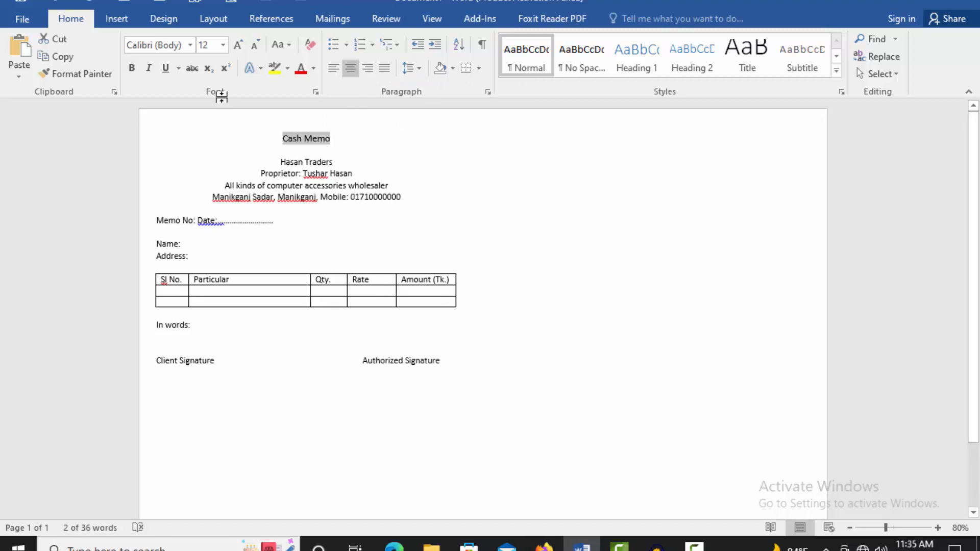
# Step: Give 'Cash Memo' a light grey shading fill through Borders and Shading
pyautogui.click(479, 69)
pyautogui.click(503, 363)
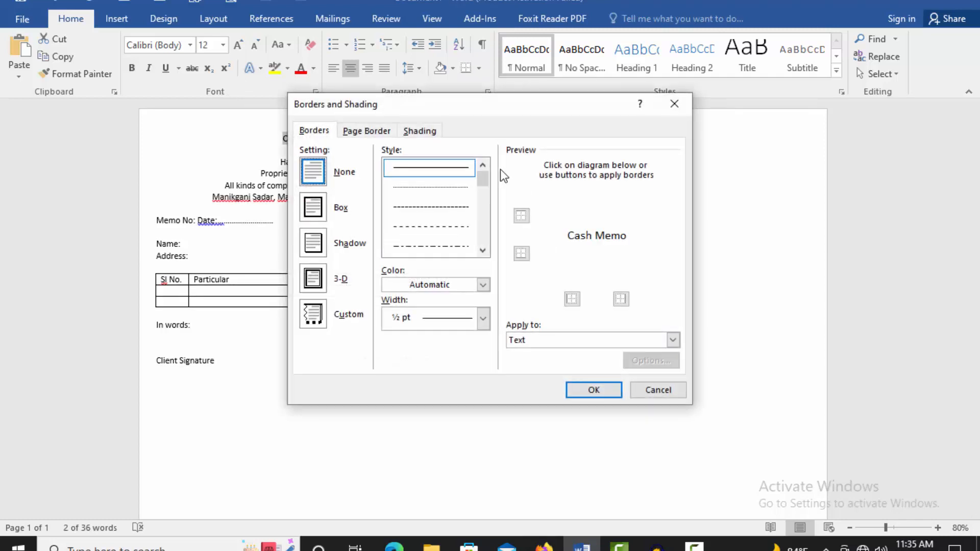
pyautogui.click(430, 135)
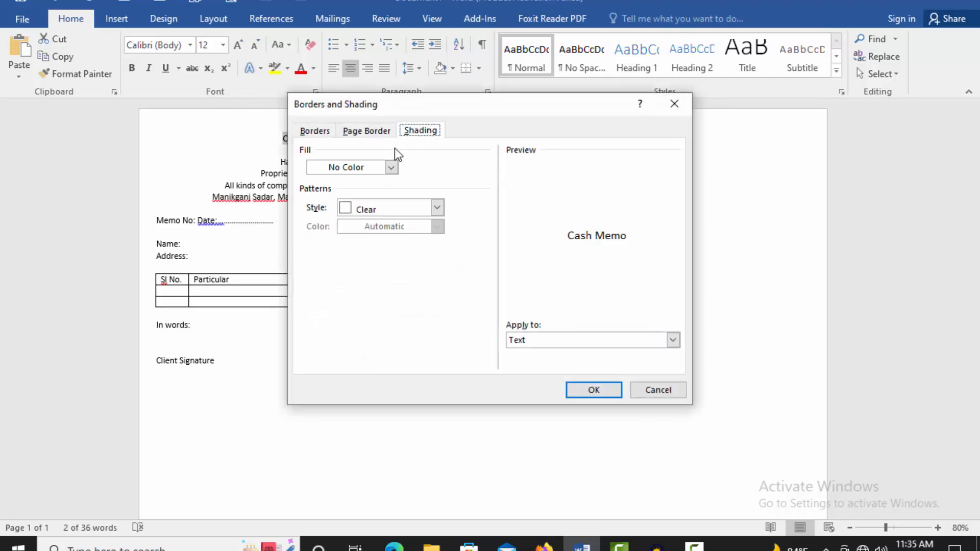
pyautogui.click(357, 168)
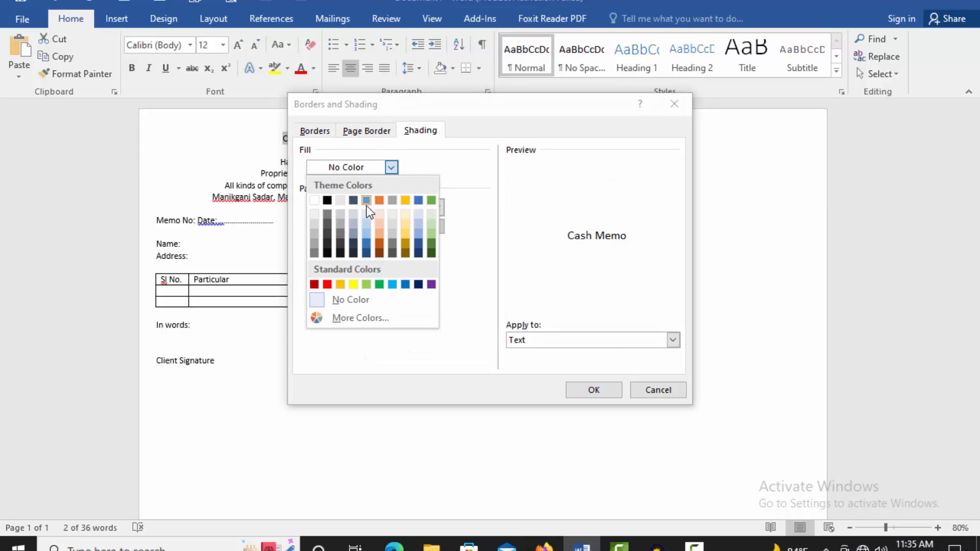
pyautogui.click(339, 213)
pyautogui.click(602, 385)
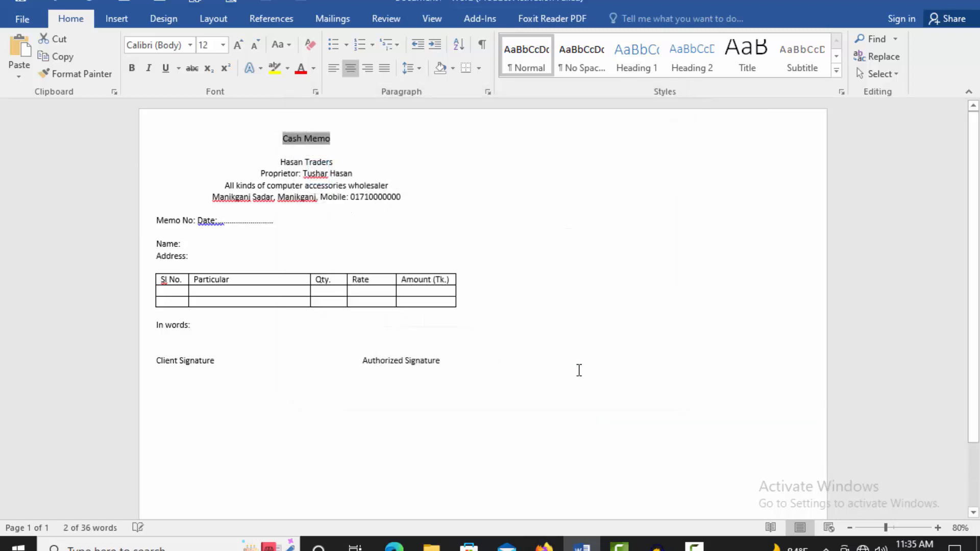
pyautogui.click(526, 362)
pyautogui.moveTo(279, 161); pyautogui.dragTo(338, 160)
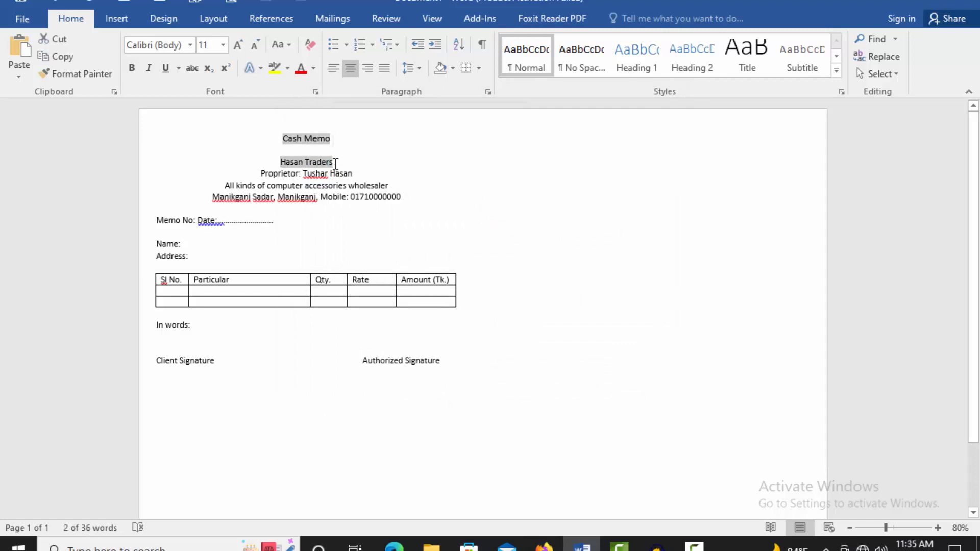
# Step: Enlarge 'Hasan Traders' to about 26–27 pt and stretch it to a 150% character scale
pyautogui.hotkey('ctrl', 'shift', '.')
pyautogui.hotkey('ctrl', 'shift', '.')
pyautogui.hotkey('ctrl', 'shift', '.')
pyautogui.hotkey('ctrl', 'shift', '.')
pyautogui.hotkey('ctrl', 'shift', '.')
pyautogui.hotkey('ctrl', 'shift', '.')
pyautogui.hotkey('ctrl', 'shift', '.')
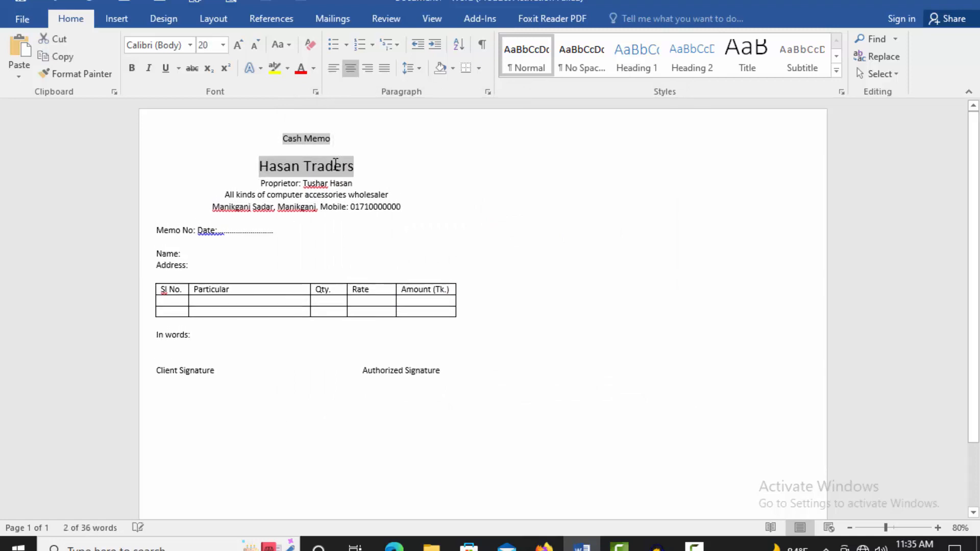
pyautogui.hotkey('ctrl', 'shift', '.')
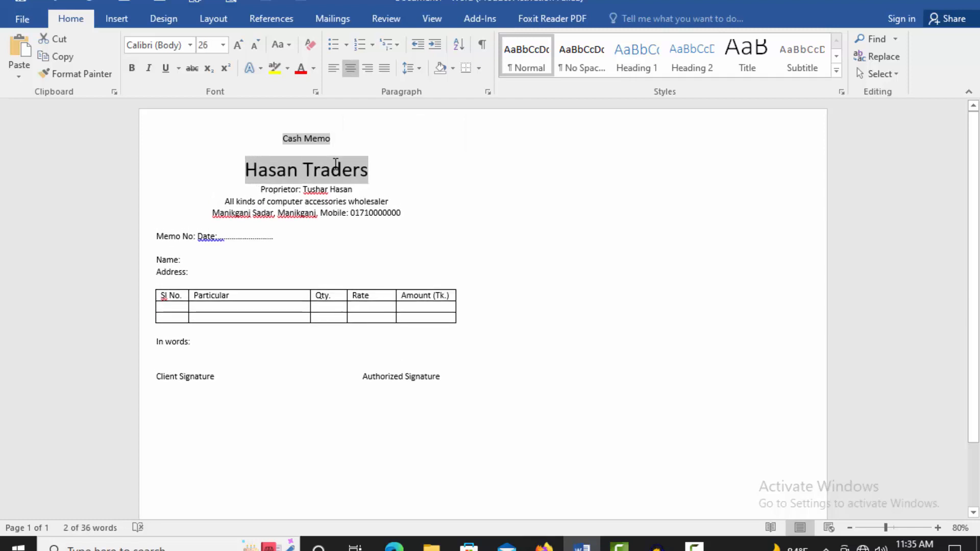
pyautogui.click(316, 92)
pyautogui.click(384, 100)
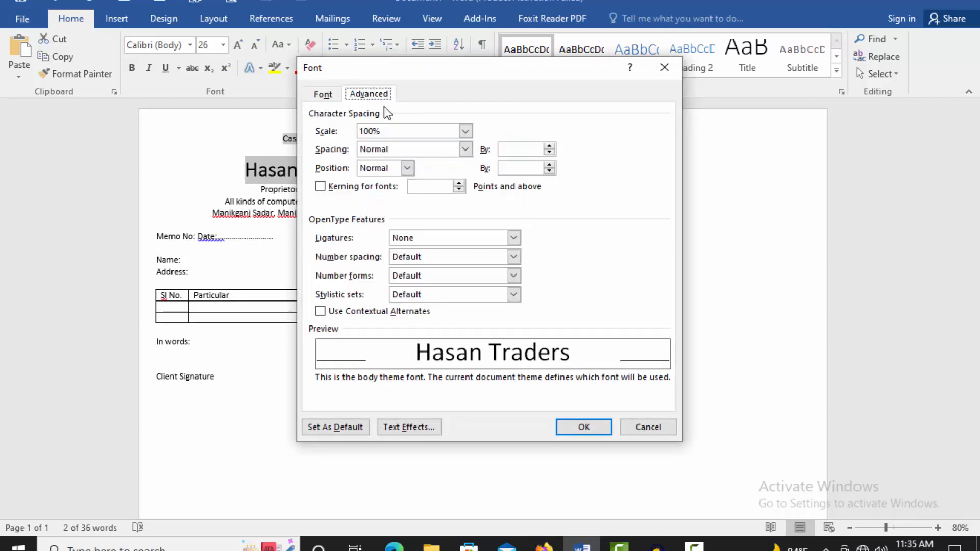
pyautogui.click(467, 131)
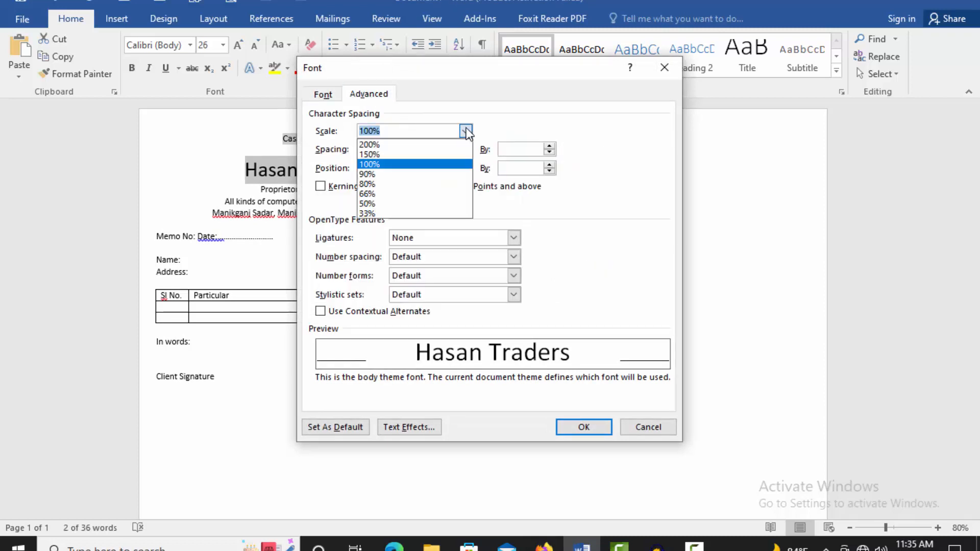
pyautogui.click(379, 155)
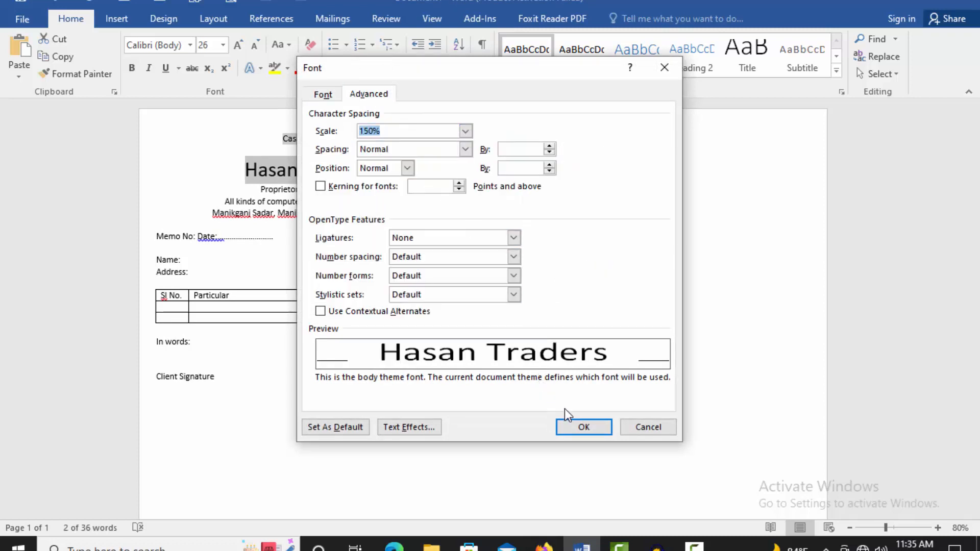
pyautogui.click(584, 427)
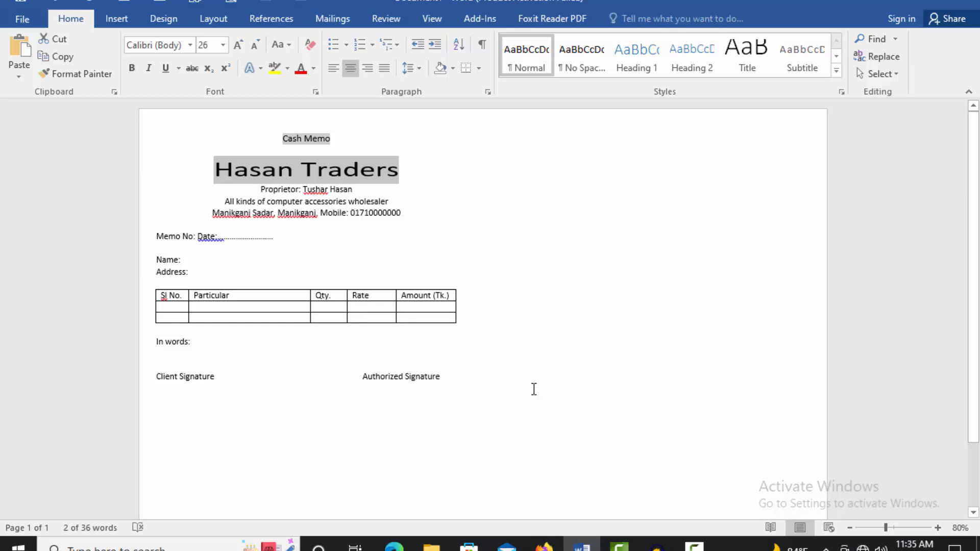
pyautogui.hotkey('ctrl', ']')
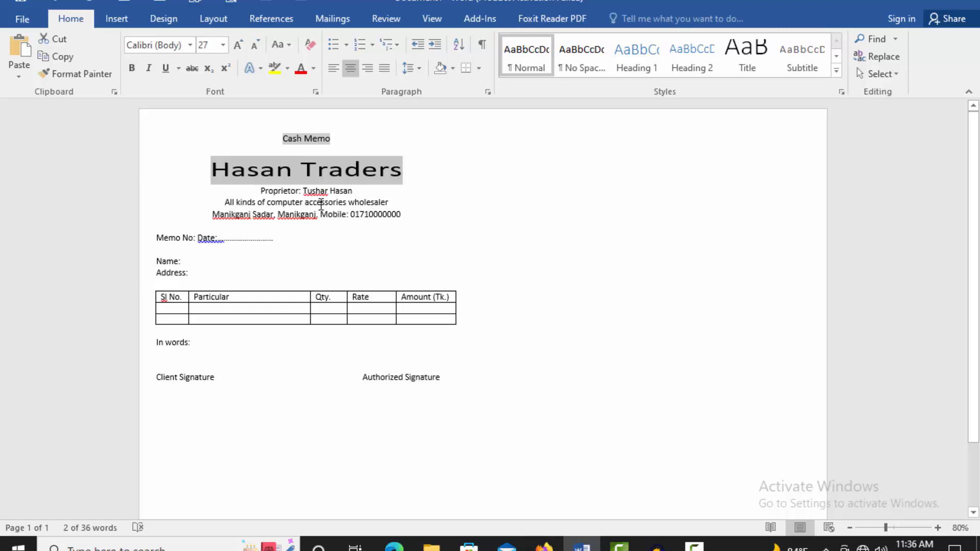
pyautogui.hotkey('ctrl', '[')
# Step: Enlarge the proprietor line to 13 pt
pyautogui.click(296, 211)
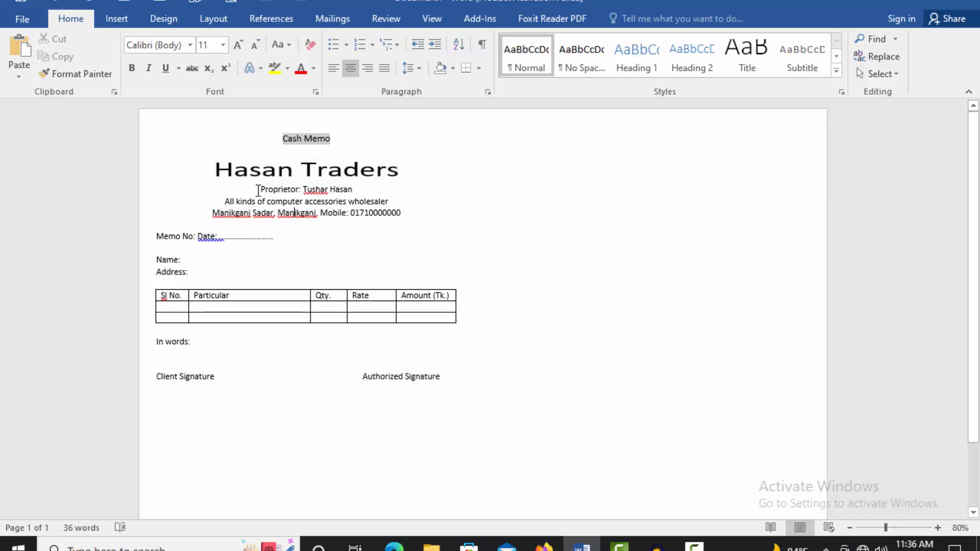
pyautogui.moveTo(261, 190); pyautogui.dragTo(357, 190)
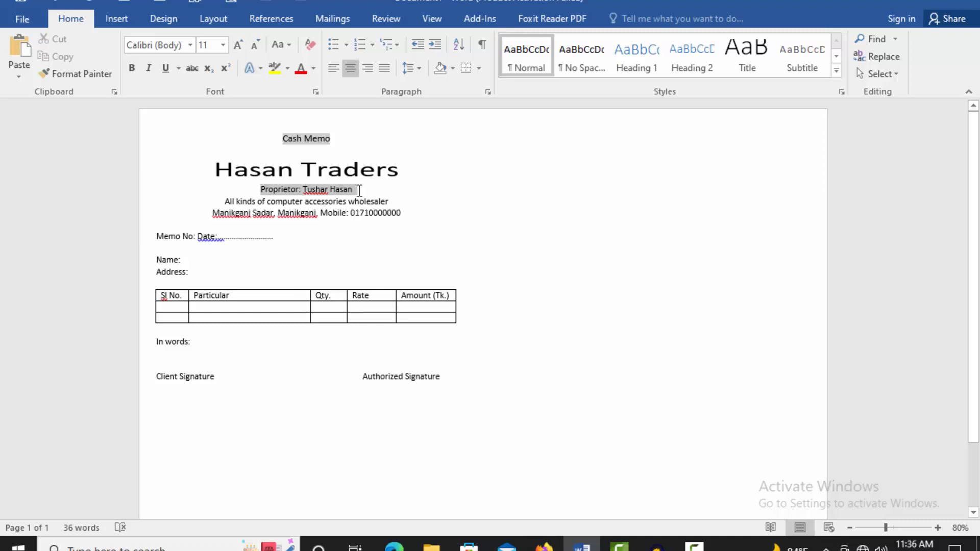
pyautogui.hotkey('ctrl', ']')
pyautogui.hotkey('ctrl', ']')
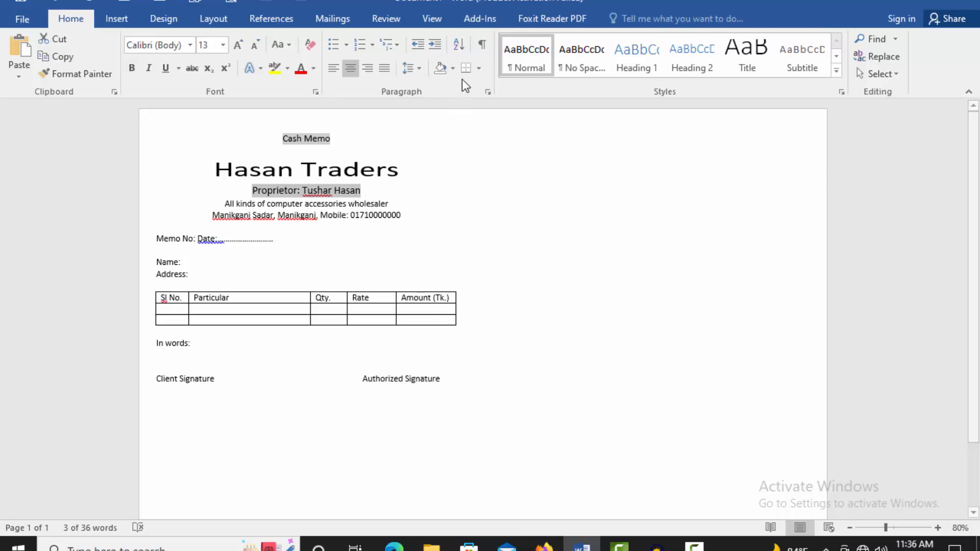
# Step: Shade the proprietor line with a light orange fill
pyautogui.click(479, 71)
pyautogui.click(536, 366)
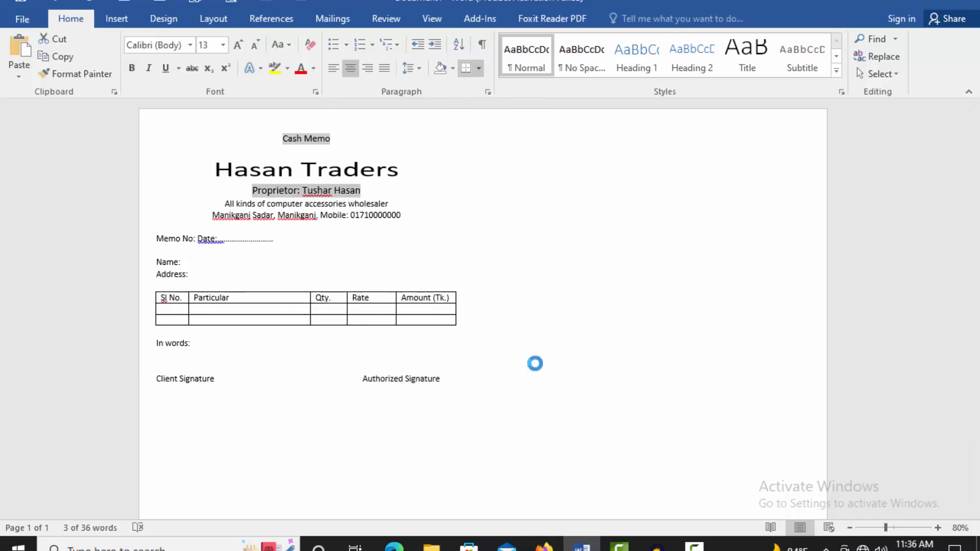
pyautogui.click(427, 130)
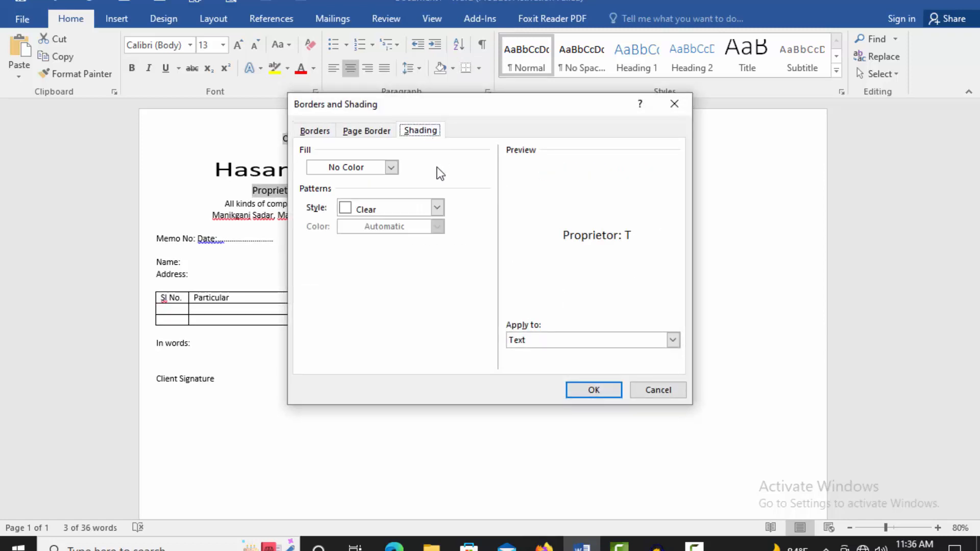
pyautogui.click(391, 167)
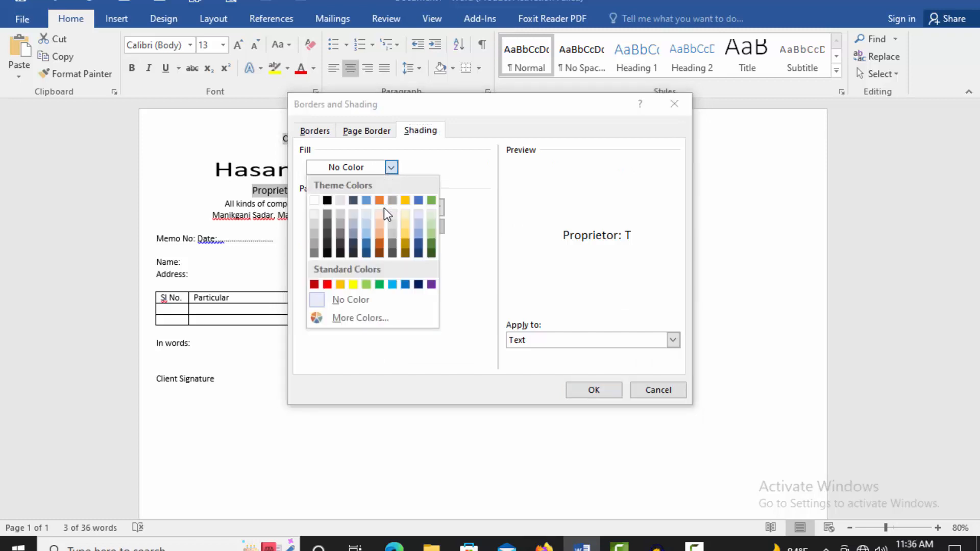
pyautogui.click(381, 232)
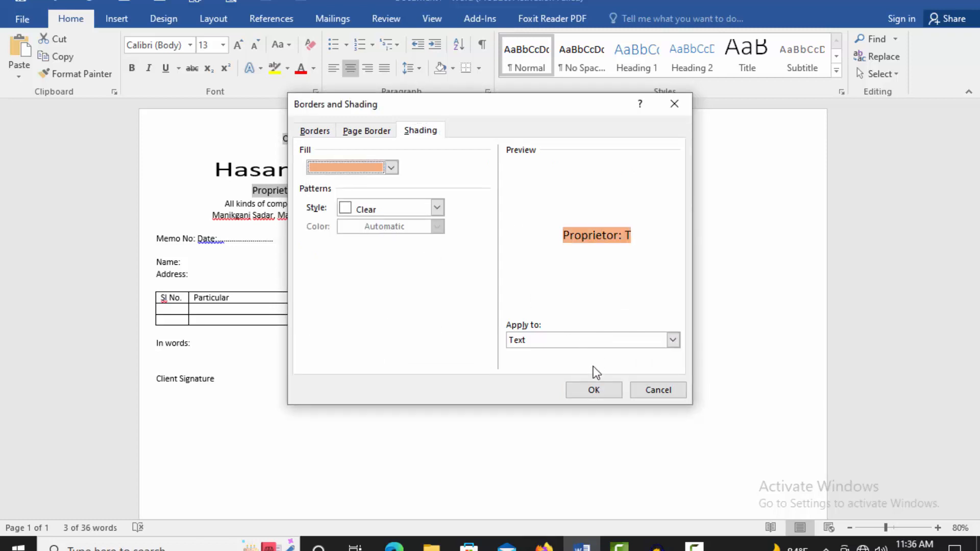
pyautogui.click(388, 167)
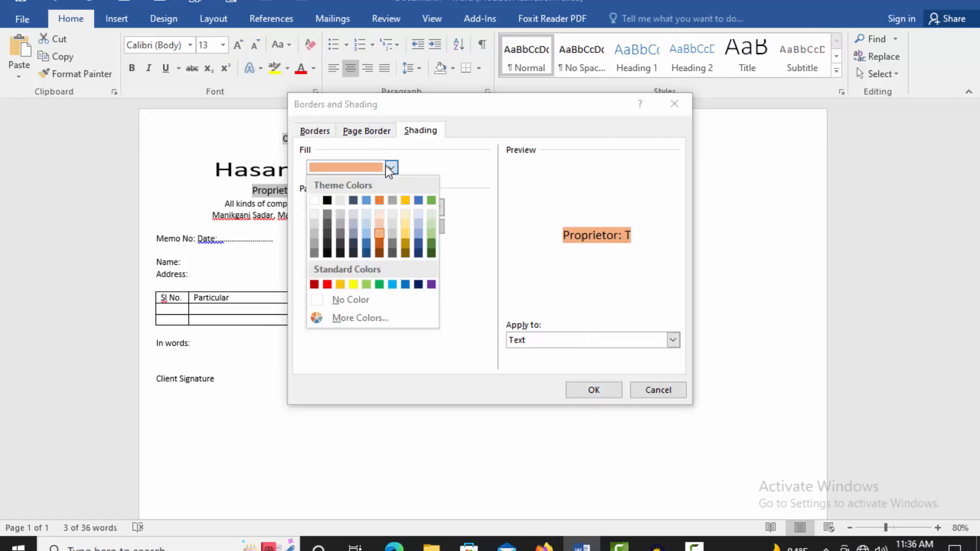
pyautogui.click(388, 168)
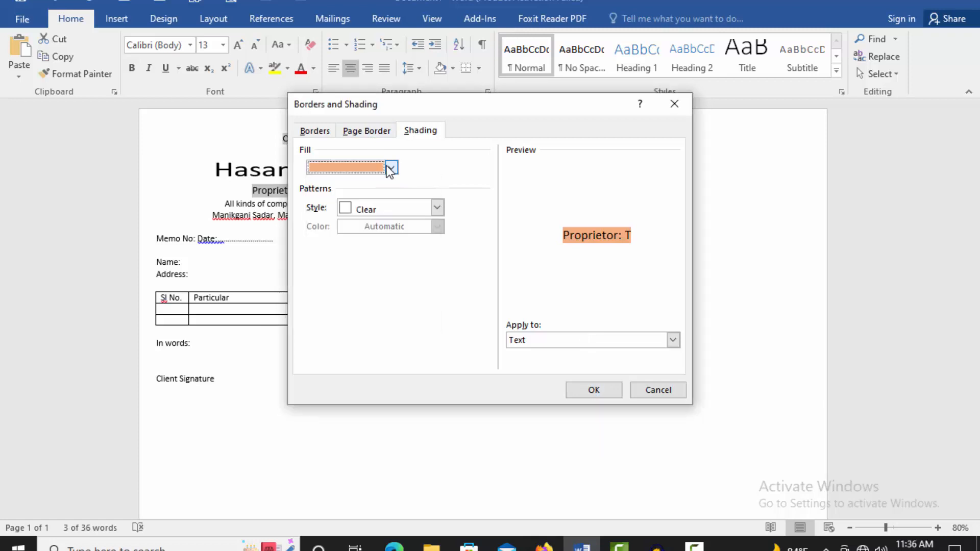
pyautogui.click(590, 389)
pyautogui.click(506, 364)
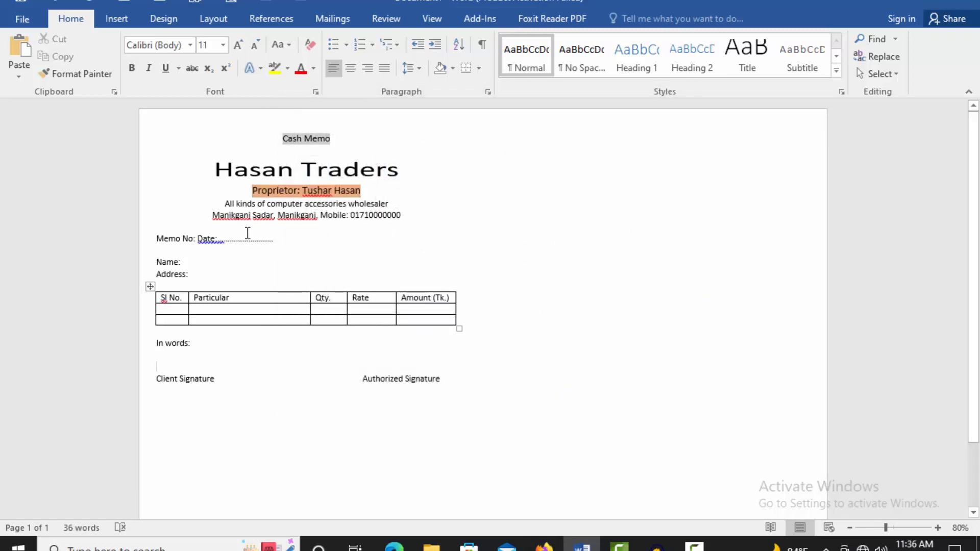
# Step: Enlarge the description and address lines to 14 pt
pyautogui.moveTo(225, 205); pyautogui.dragTo(402, 215)
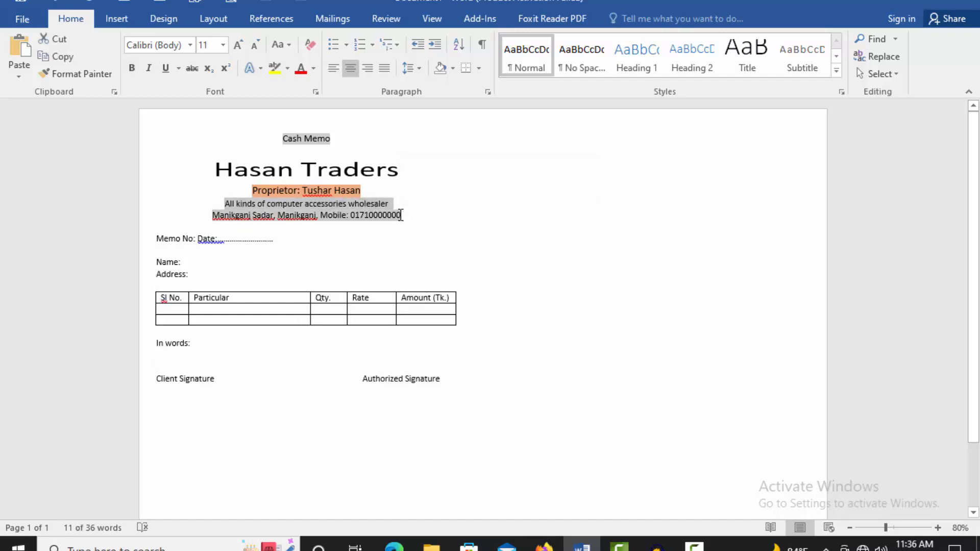
pyautogui.hotkey('ctrl', 'shift', '.')
pyautogui.hotkey('ctrl', 'shift', '.')
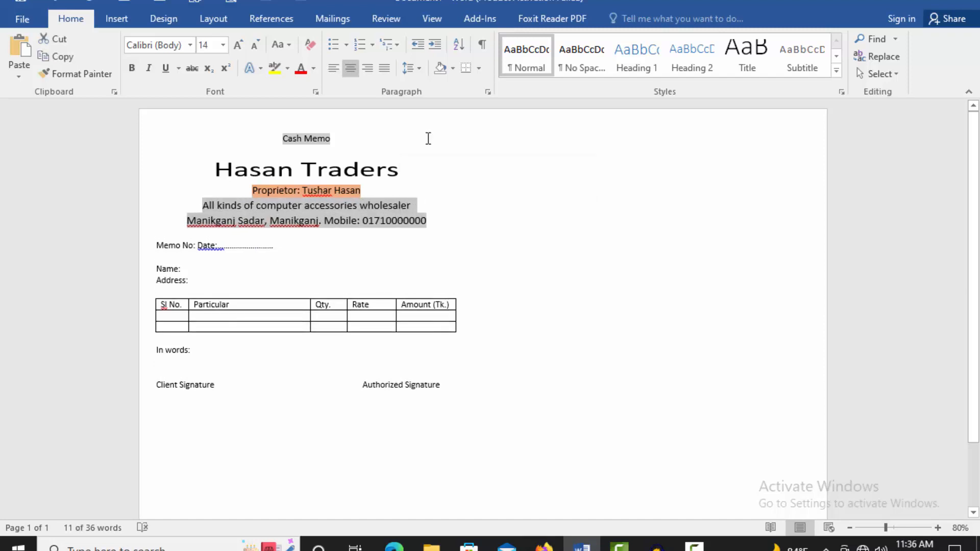
pyautogui.click(384, 244)
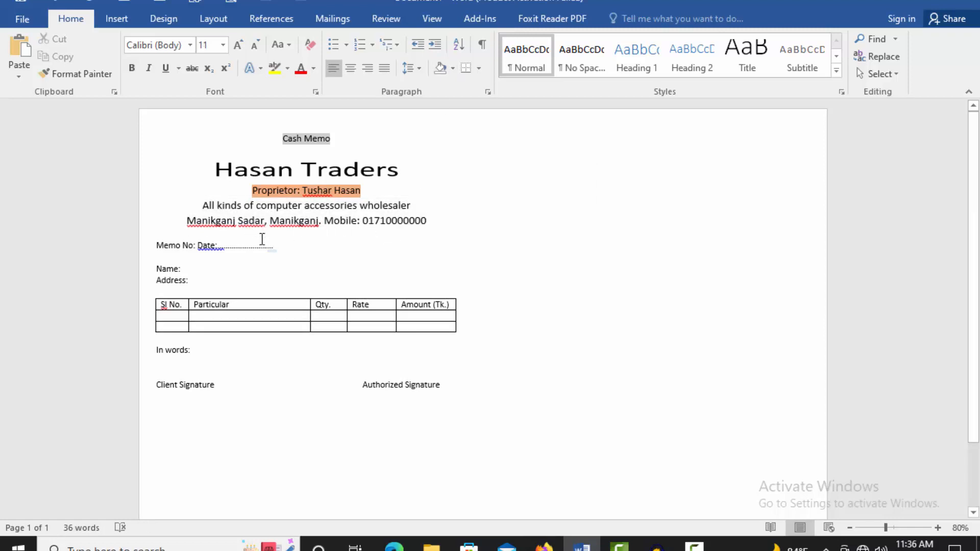
# Step: Tab 'Date:' to the right, away from 'Memo No:', aligning it above 'Authorized Signature'
pyautogui.scroll(-1, 266, 230)
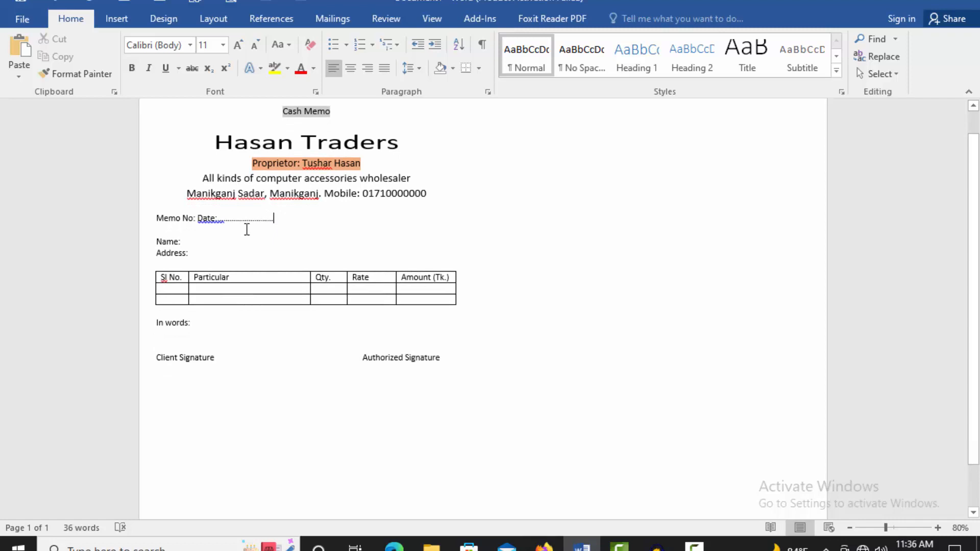
pyautogui.click(199, 223)
pyautogui.press('Tab')
pyautogui.press('Tab')
pyautogui.press('Tab')
pyautogui.press('Tab')
pyautogui.press('Tab')
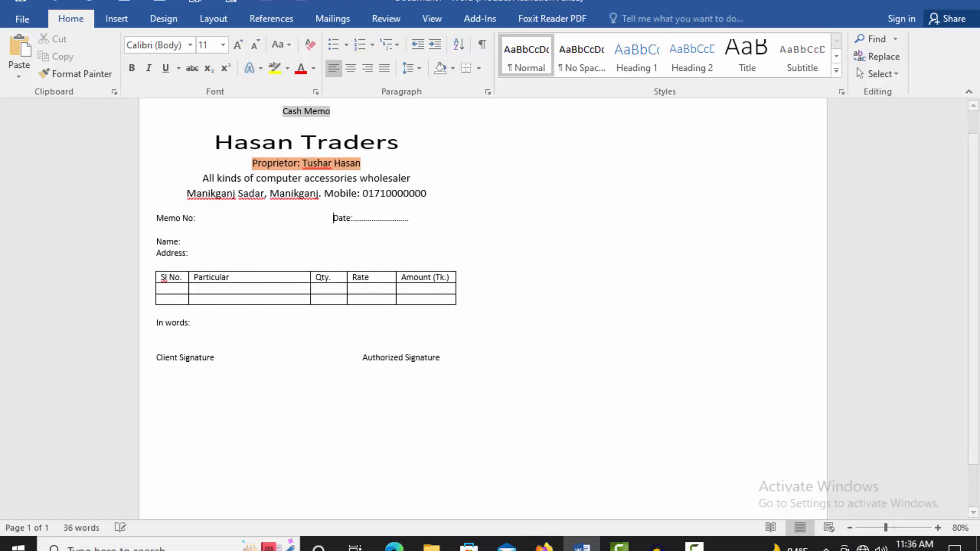
pyautogui.click(436, 248)
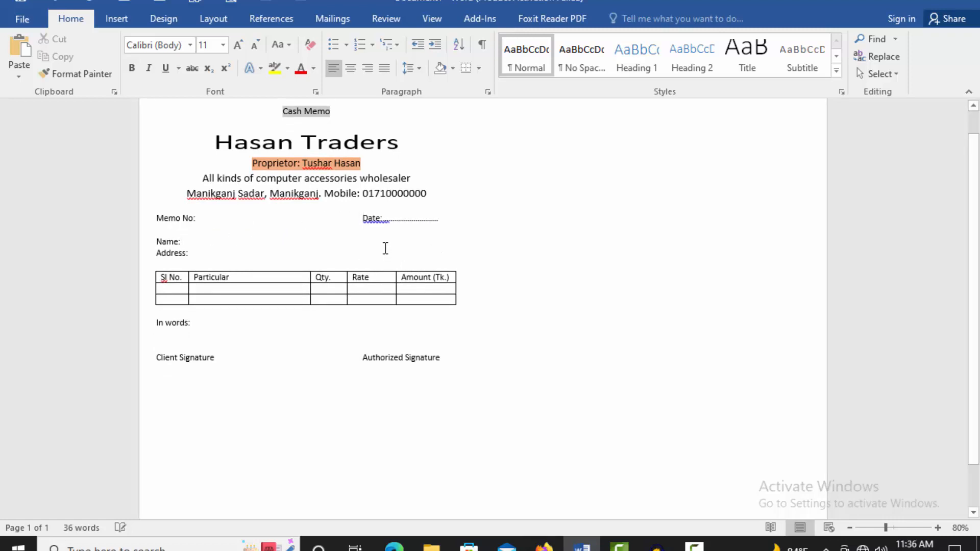
pyautogui.click(435, 219)
pyautogui.click(229, 230)
pyautogui.moveTo(158, 218); pyautogui.dragTo(197, 218)
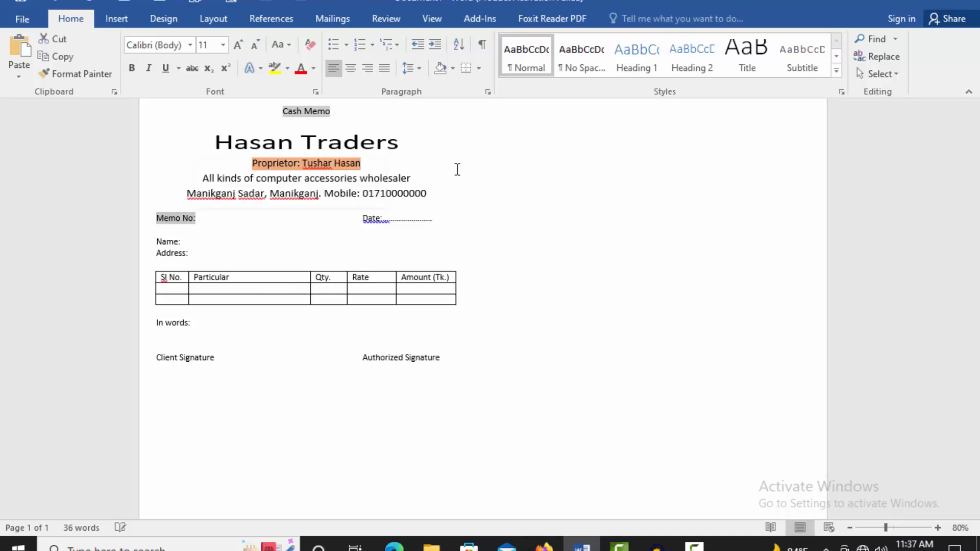
# Step: Give the 'Memo No:' label a light blue (Blue, Accent 1, Lighter 60%) shading fill
pyautogui.click(478, 68)
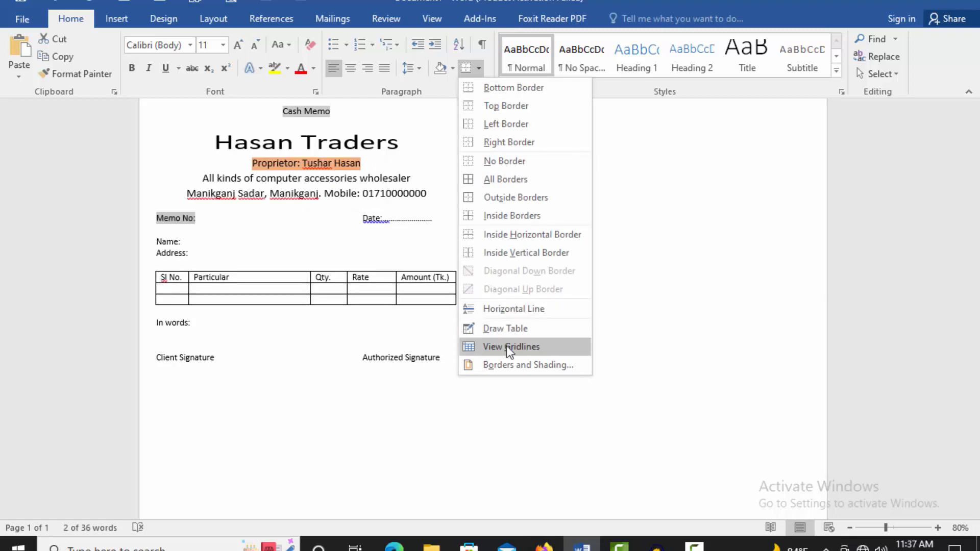
pyautogui.click(504, 365)
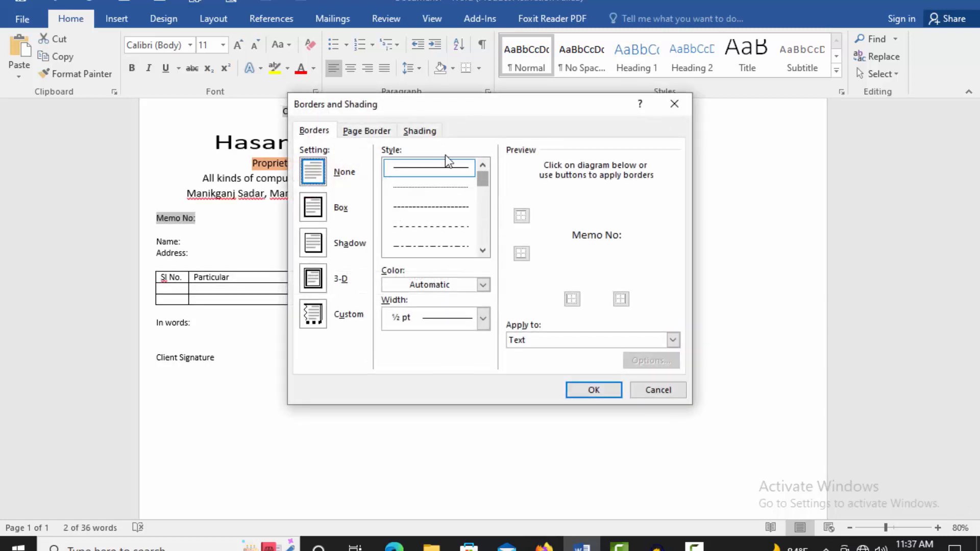
pyautogui.click(431, 131)
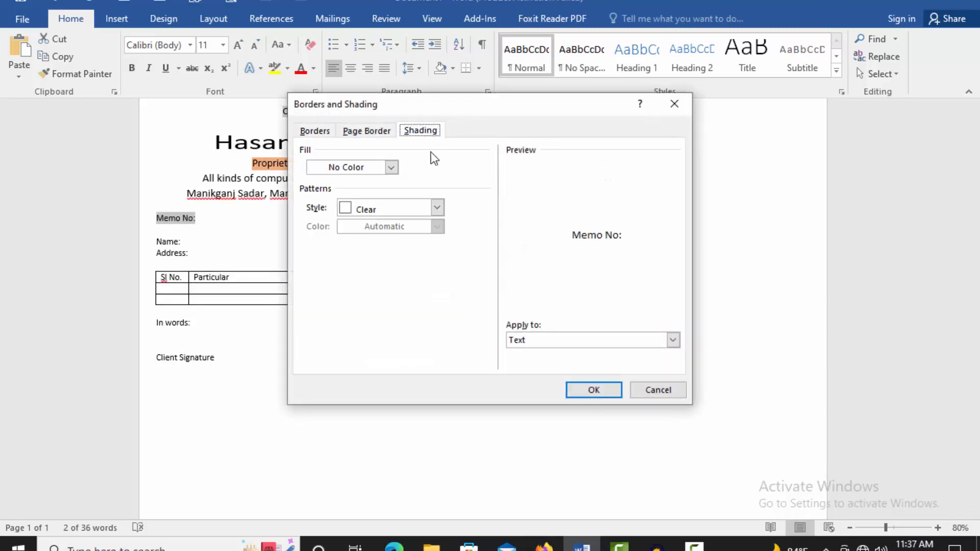
pyautogui.click(392, 167)
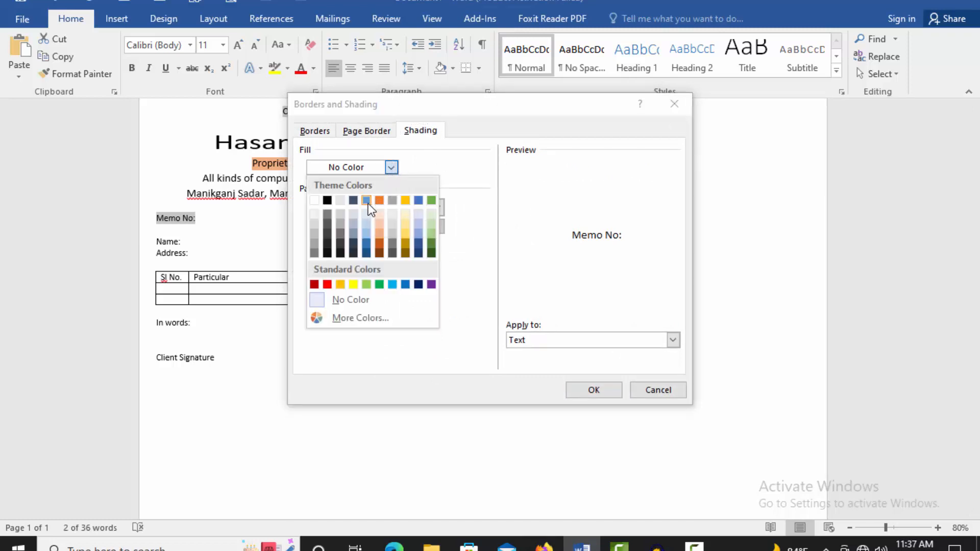
pyautogui.click(367, 223)
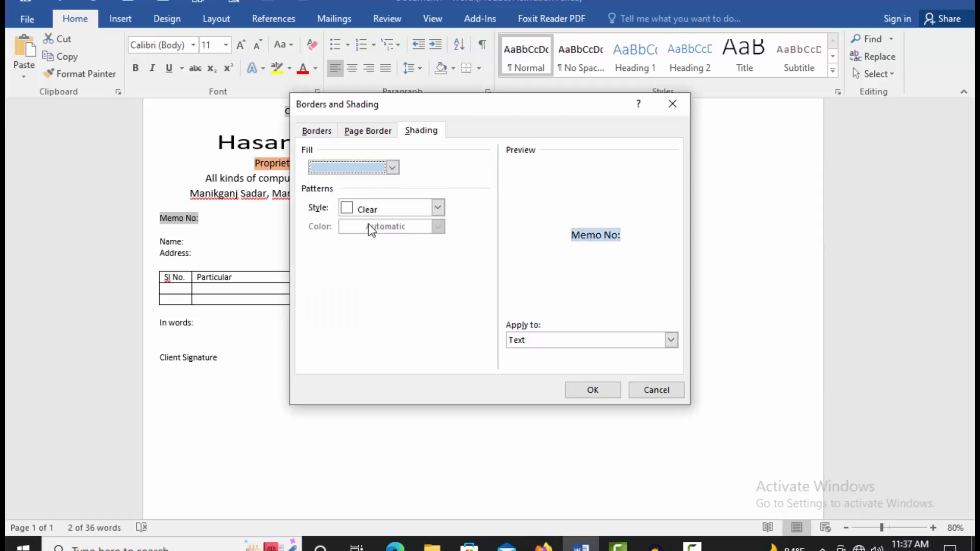
pyautogui.click(592, 390)
pyautogui.click(388, 287)
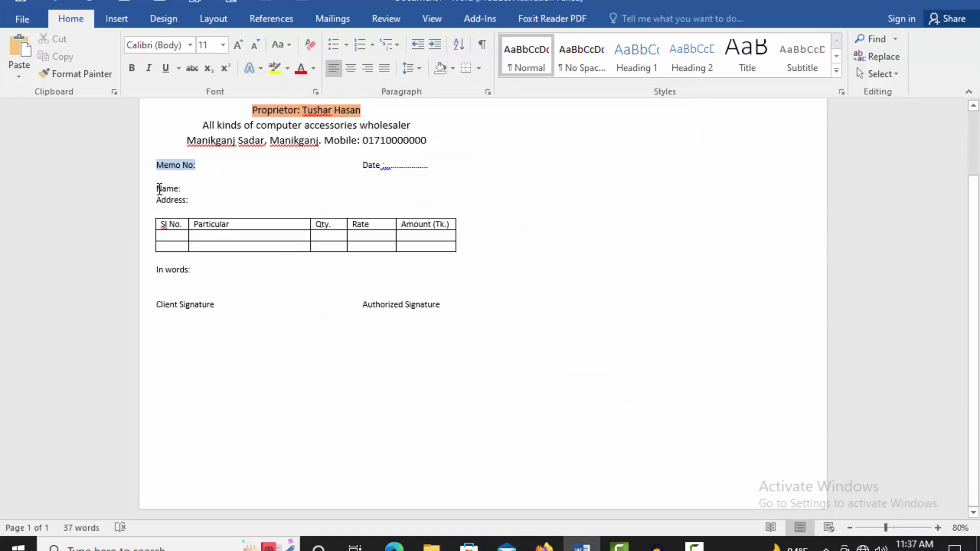
pyautogui.moveTo(156, 189); pyautogui.dragTo(209, 198)
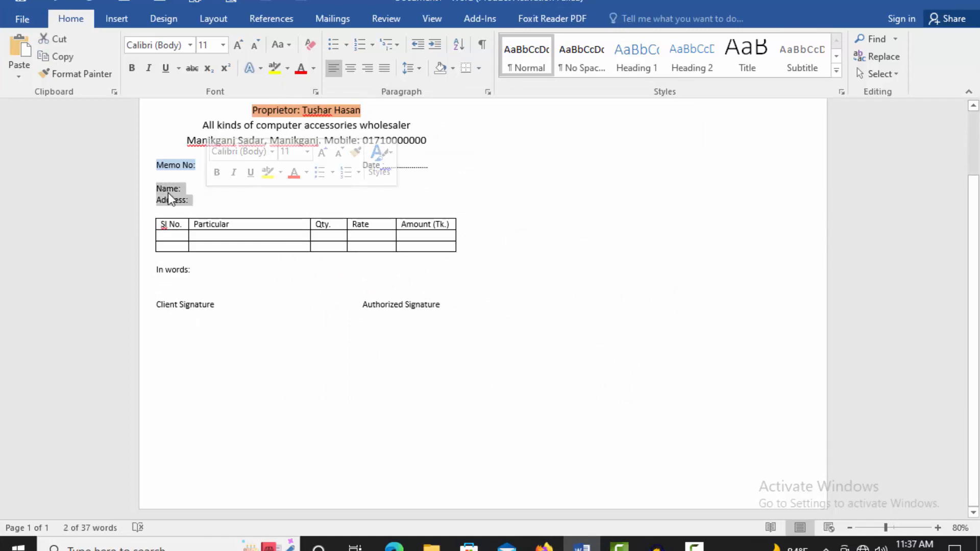
# Step: Set the 'Name:' and 'Address:' lines to 1.3 multiple line spacing
pyautogui.rightClick(167, 193)
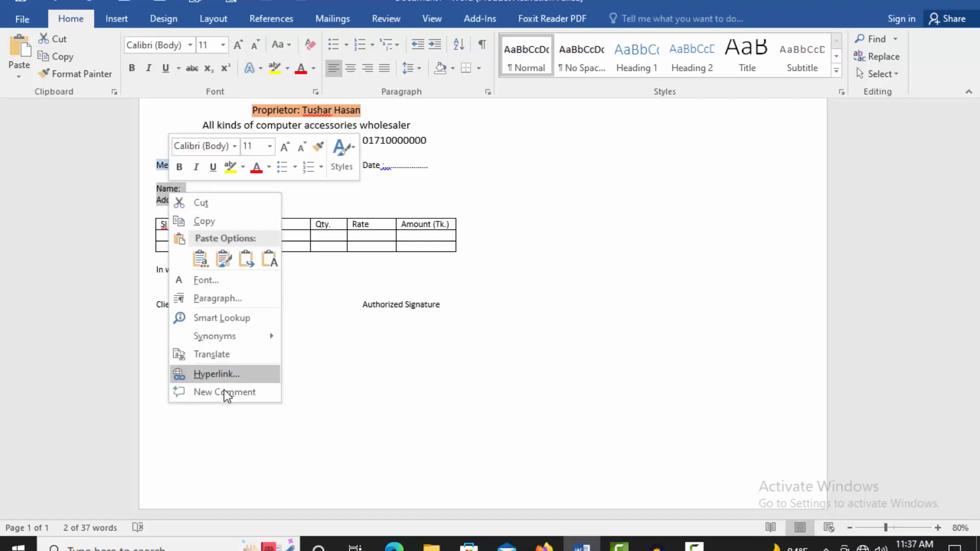
pyautogui.click(221, 299)
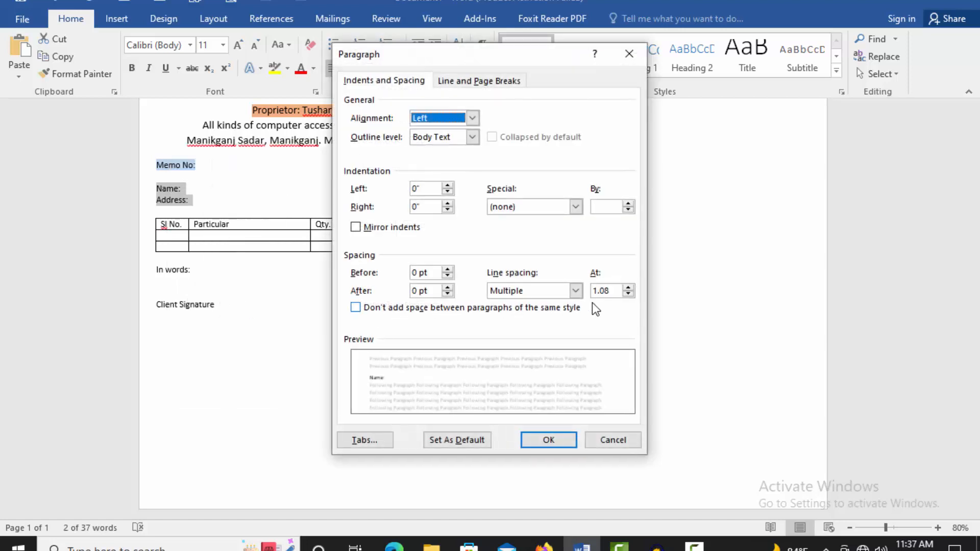
pyautogui.click(628, 287)
pyautogui.click(628, 287)
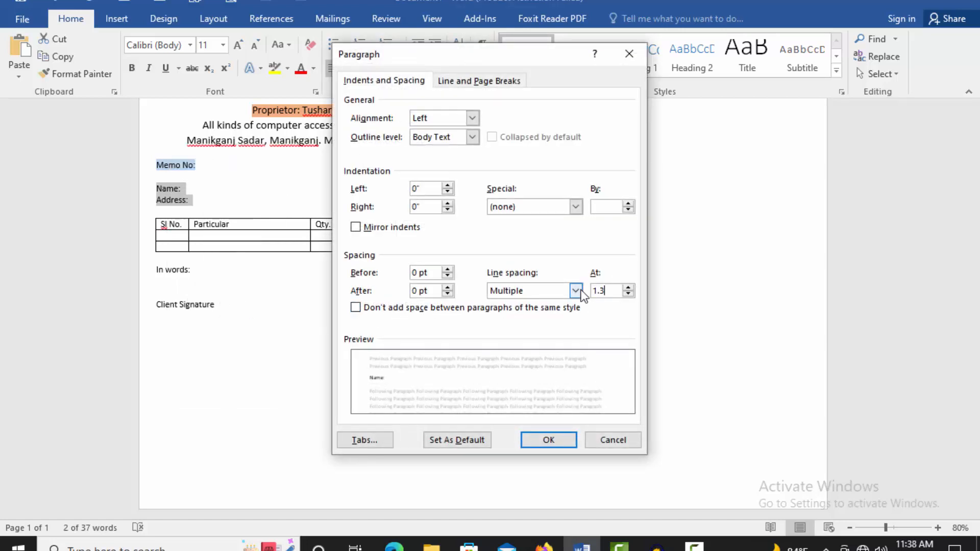
pyautogui.click(564, 440)
pyautogui.click(164, 188)
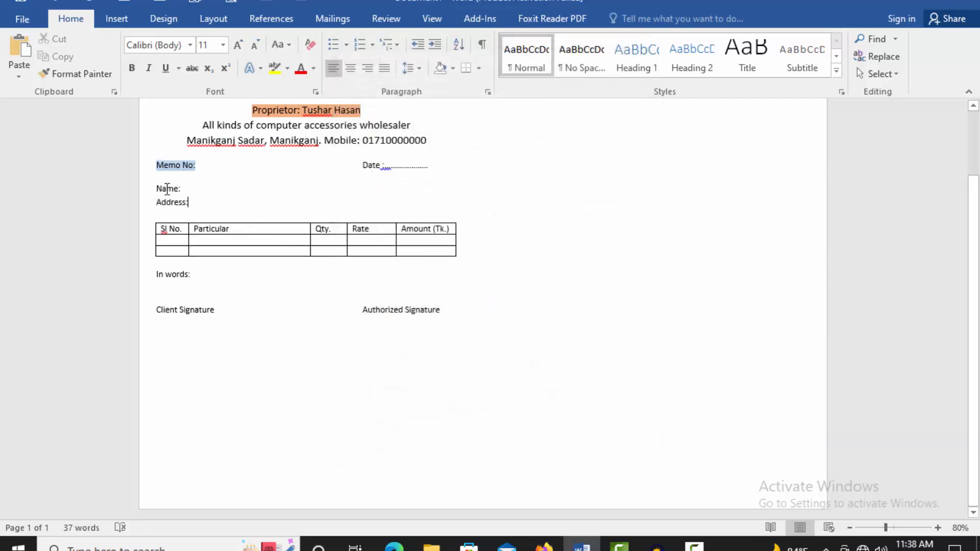
# Step: Give the 'Name:' line a grey shading fill
pyautogui.moveTo(170, 190); pyautogui.dragTo(224, 190)
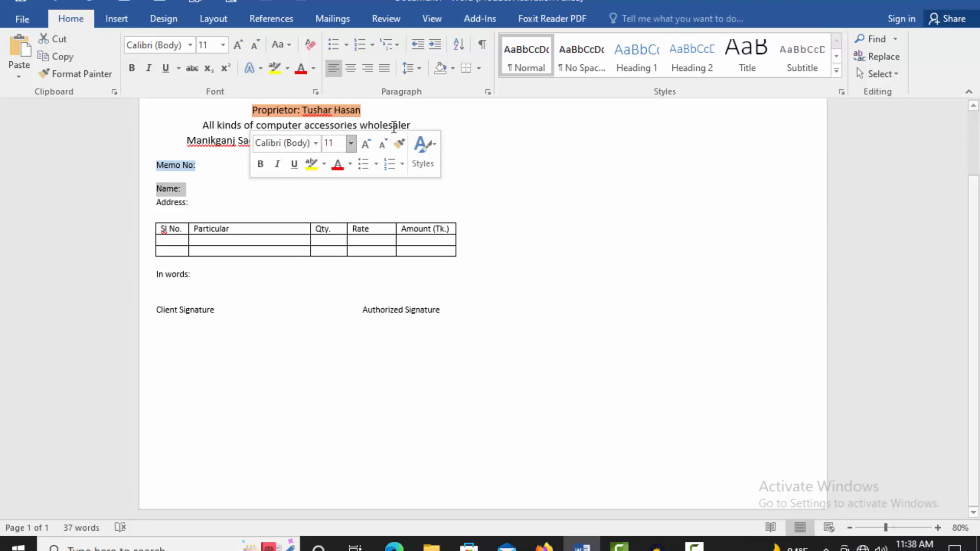
pyautogui.click(478, 68)
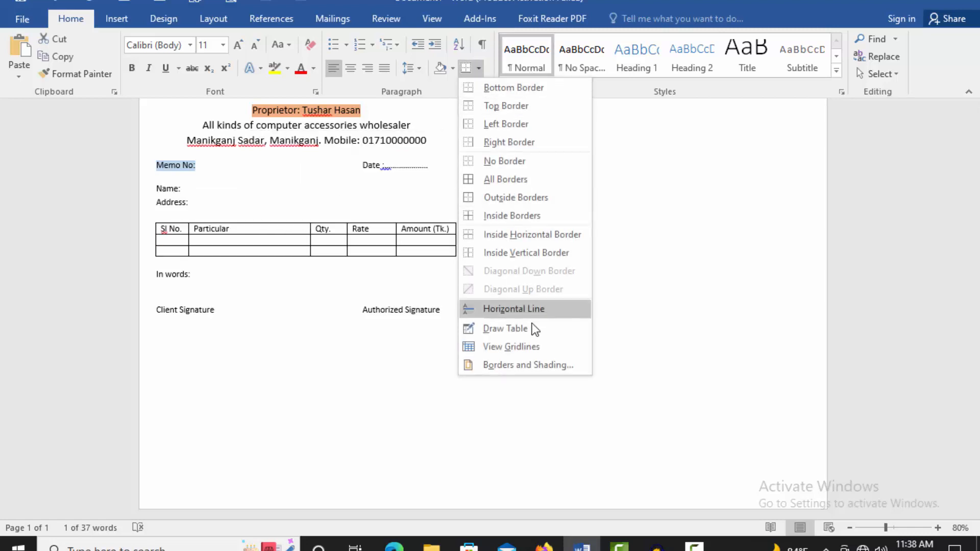
pyautogui.click(523, 363)
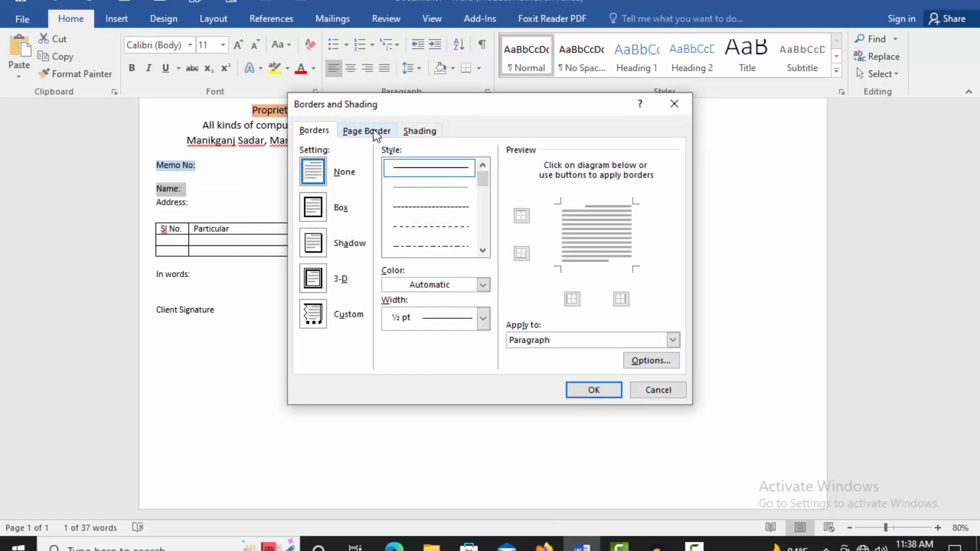
pyautogui.click(420, 131)
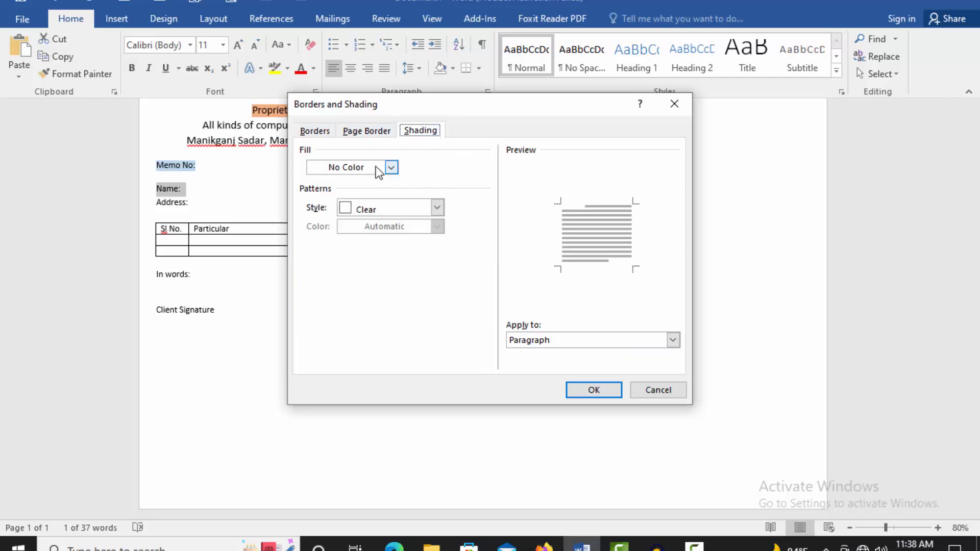
pyautogui.click(378, 168)
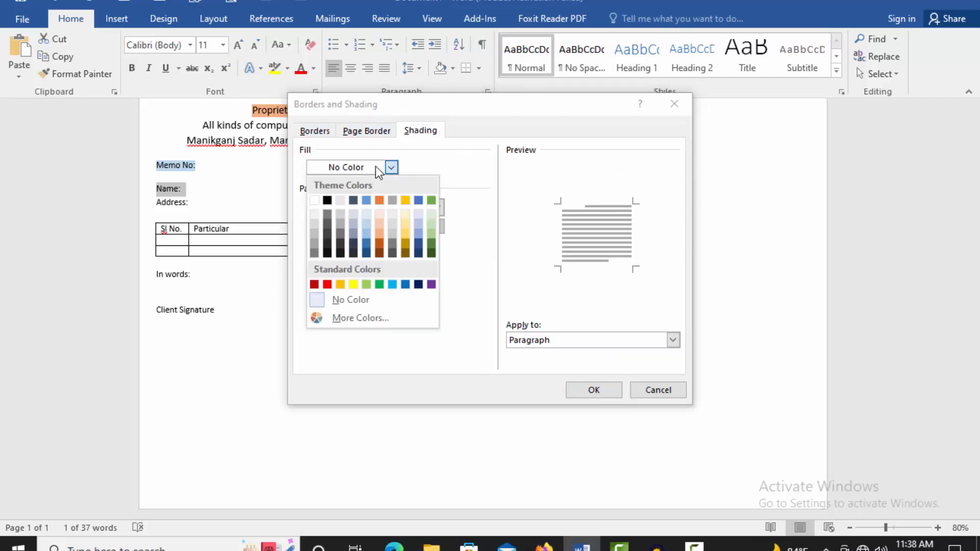
pyautogui.click(341, 213)
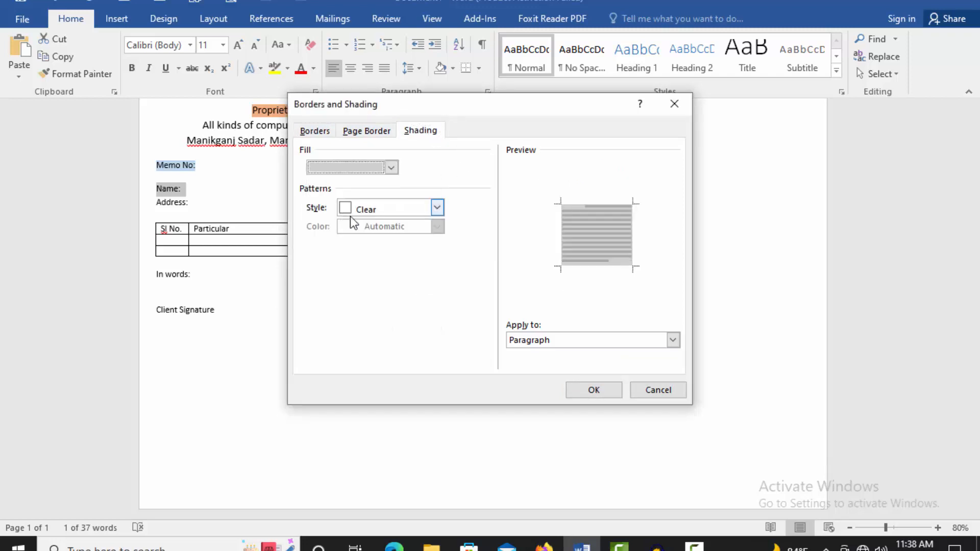
pyautogui.click(592, 390)
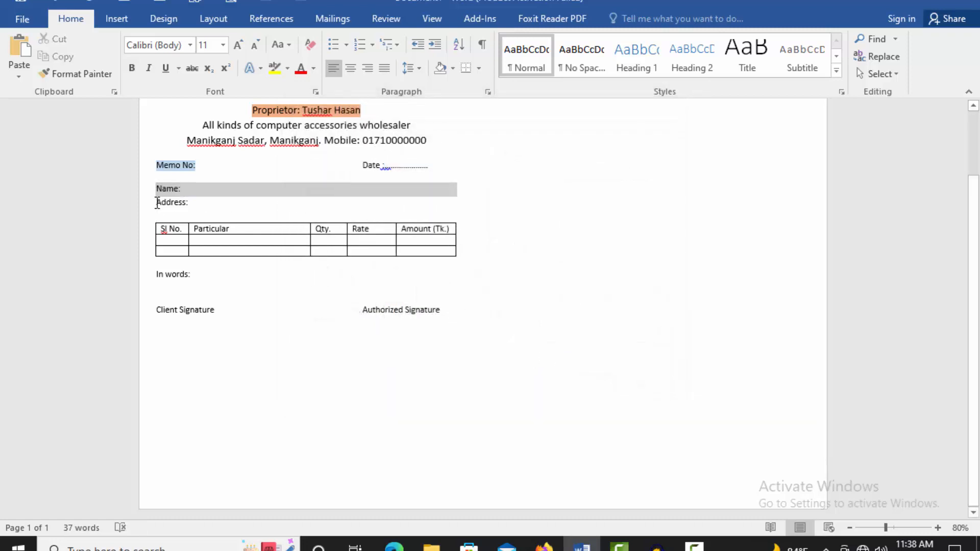
# Step: Give the 'Address:' line the same grey shading fill
pyautogui.moveTo(155, 202); pyautogui.dragTo(206, 206)
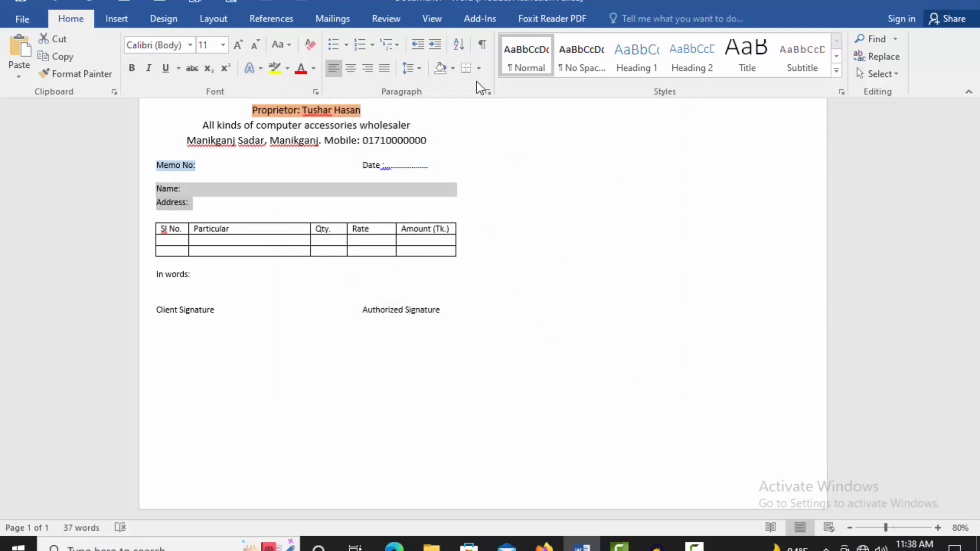
pyautogui.click(479, 68)
pyautogui.click(510, 363)
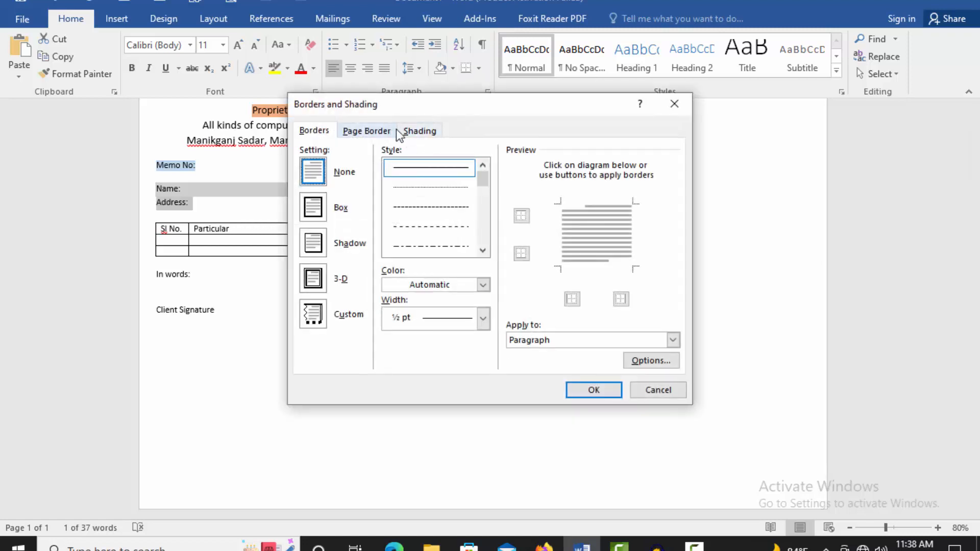
pyautogui.click(409, 131)
pyautogui.click(392, 168)
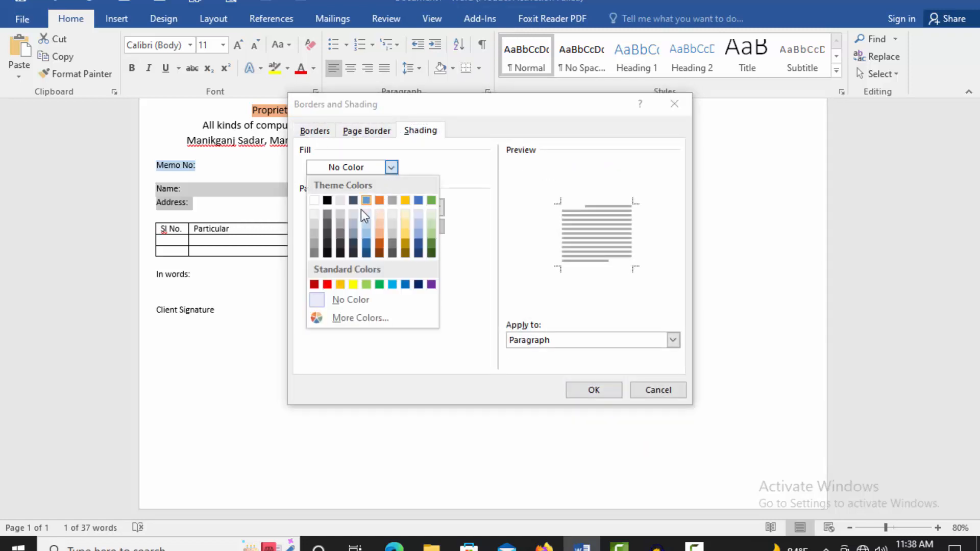
pyautogui.click(340, 224)
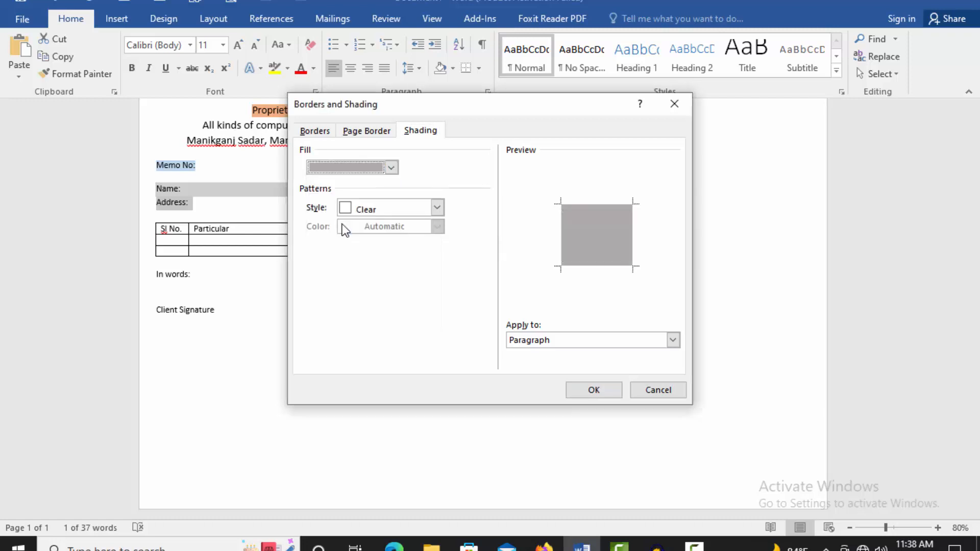
pyautogui.click(577, 391)
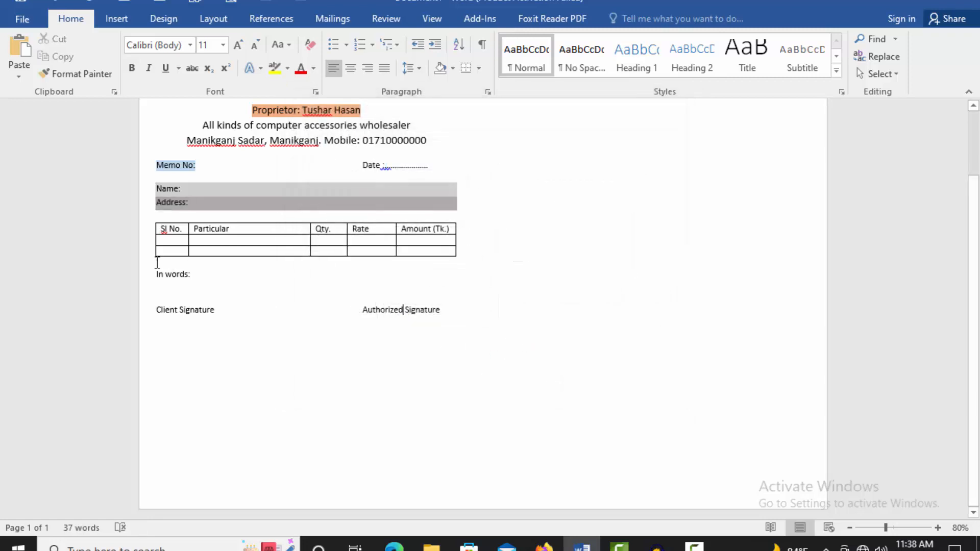
# Step: Make the table's header row text bold
pyautogui.moveTo(154, 234); pyautogui.dragTo(401, 228)
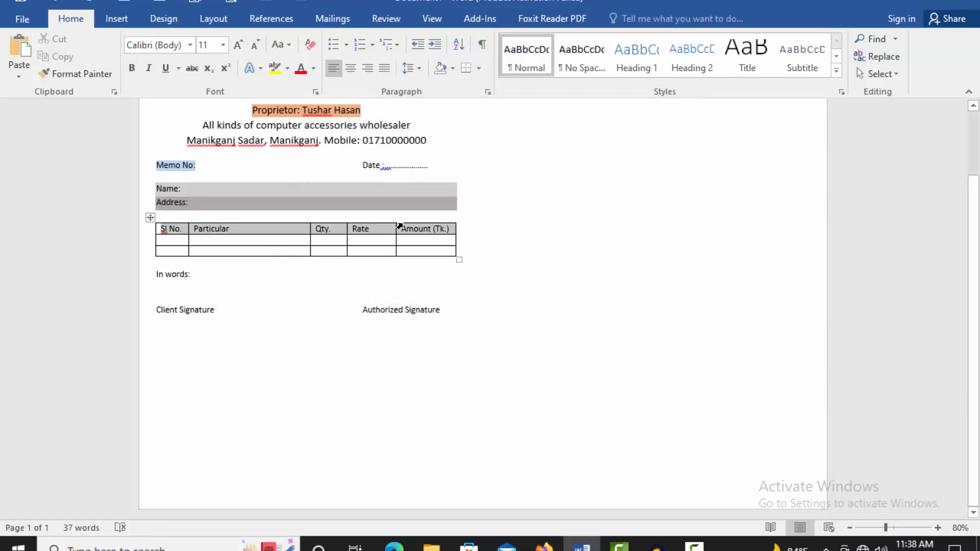
pyautogui.hotkey('ctrl', 'b')
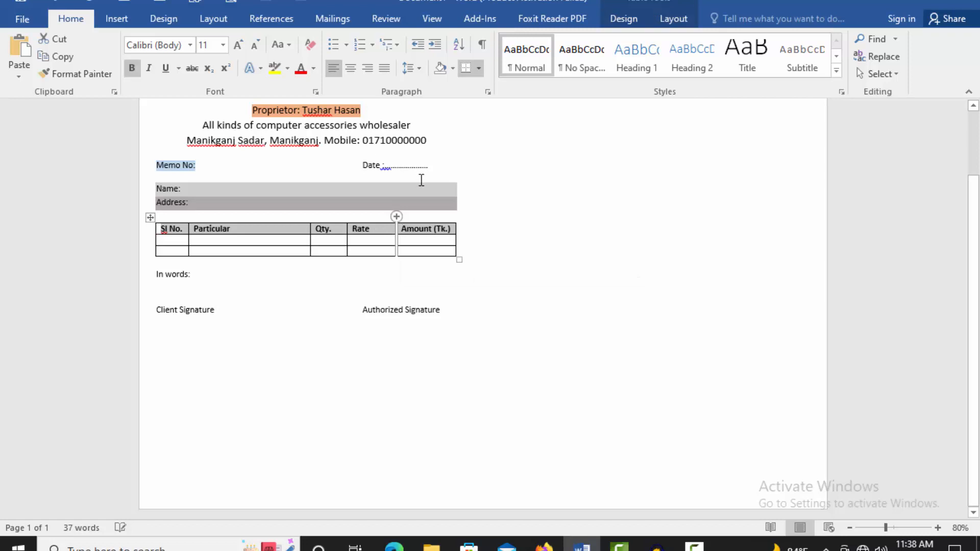
pyautogui.click(248, 339)
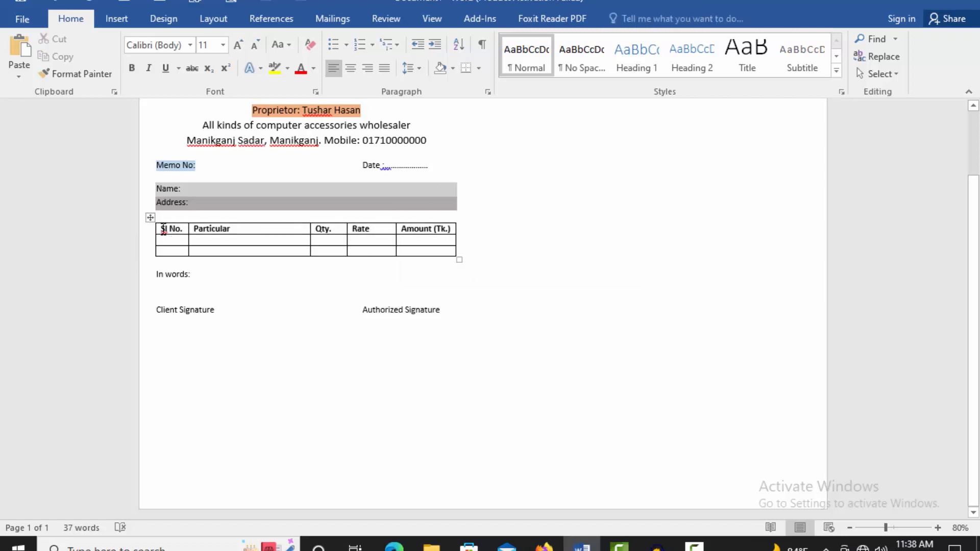
# Step: Shade the header row, Sl No. to Amount (Tk.), with a light blue fill
pyautogui.moveTo(160, 229); pyautogui.dragTo(411, 228)
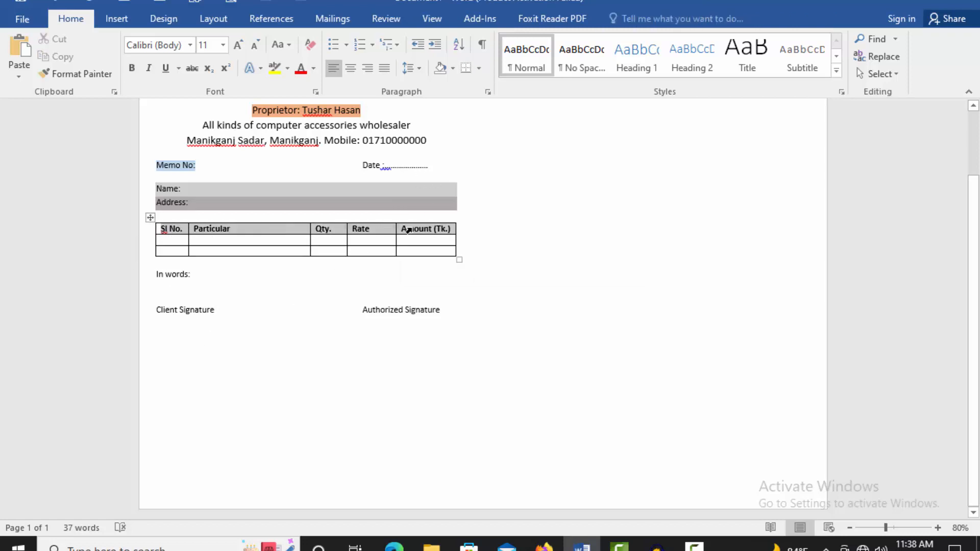
pyautogui.click(479, 67)
pyautogui.click(520, 366)
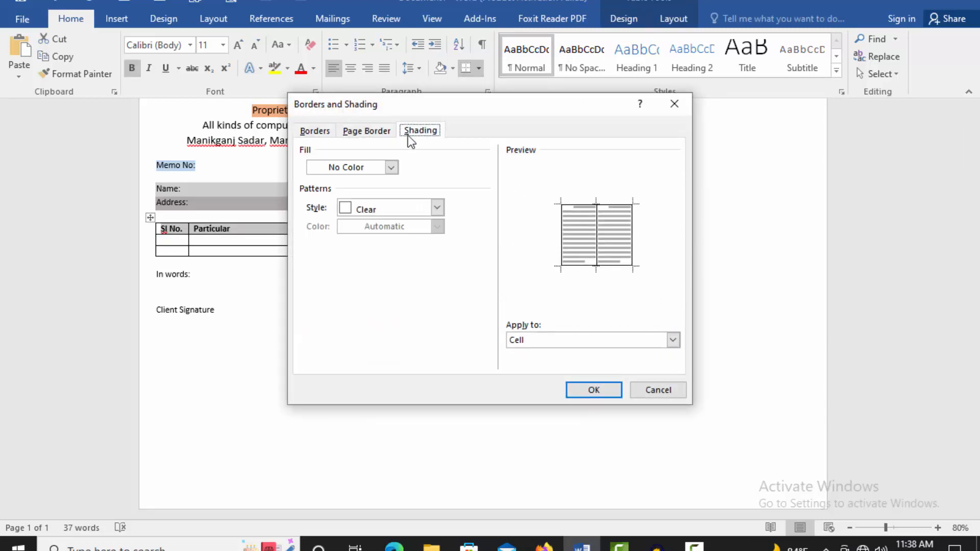
pyautogui.click(365, 167)
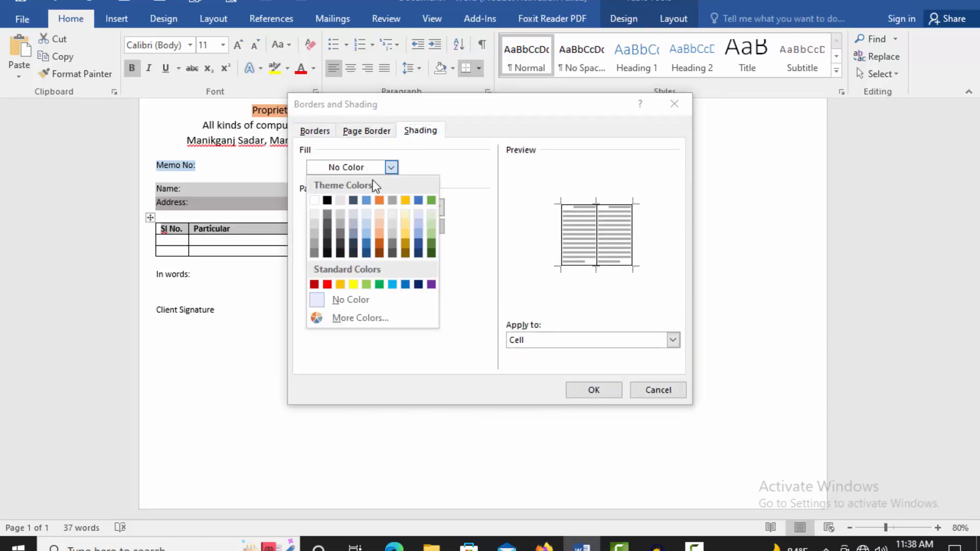
pyautogui.click(370, 232)
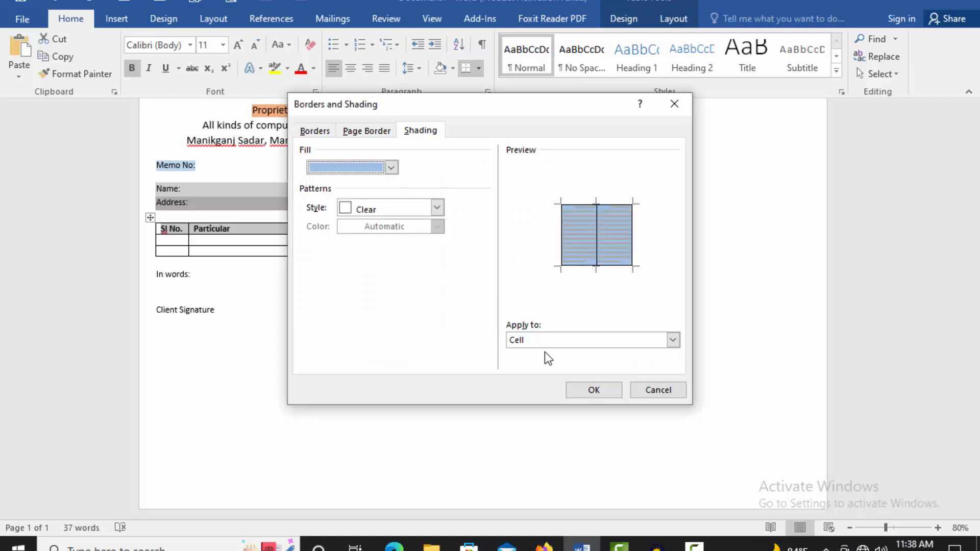
pyautogui.click(593, 392)
pyautogui.click(424, 366)
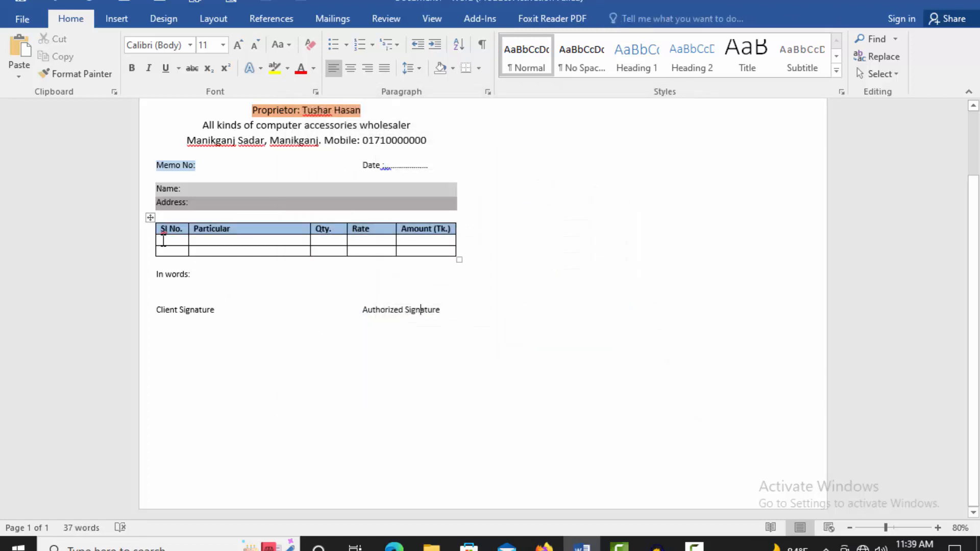
pyautogui.moveTo(156, 243); pyautogui.dragTo(426, 240)
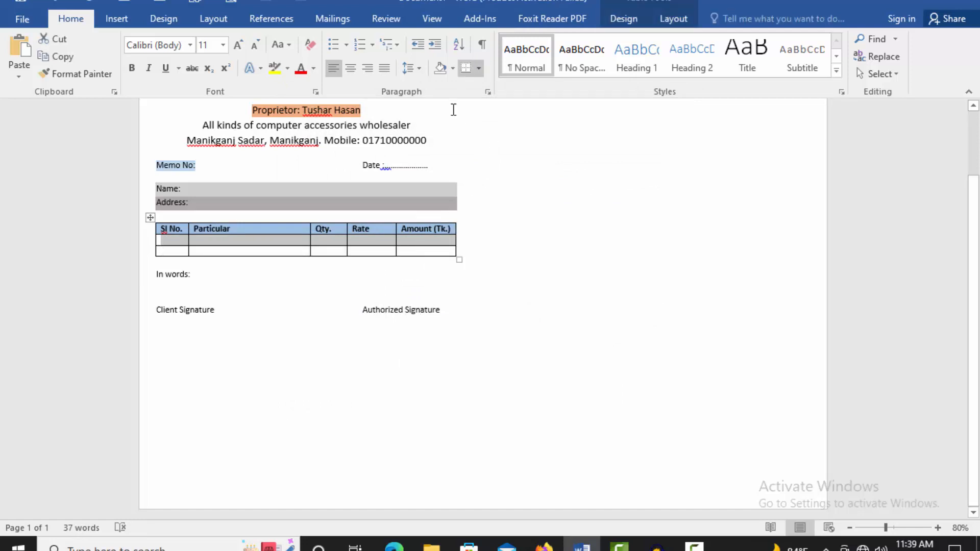
# Step: Shade the table's first empty item row with a light orange fill
pyautogui.click(479, 69)
pyautogui.click(498, 364)
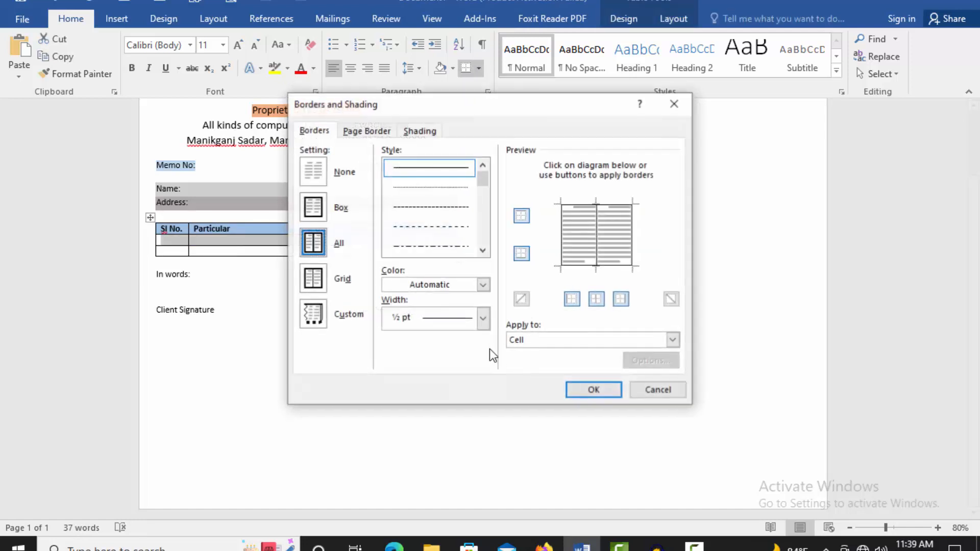
pyautogui.click(421, 131)
pyautogui.click(391, 168)
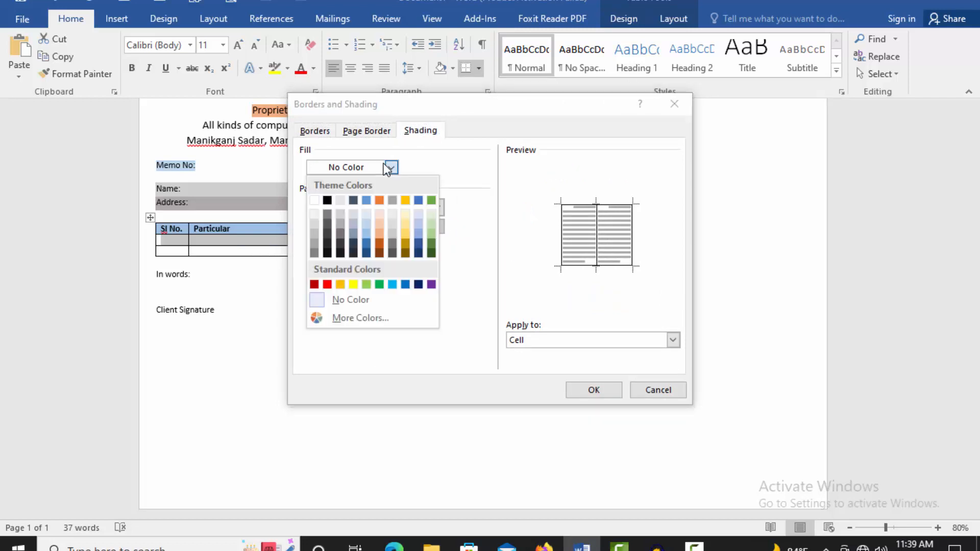
pyautogui.click(381, 231)
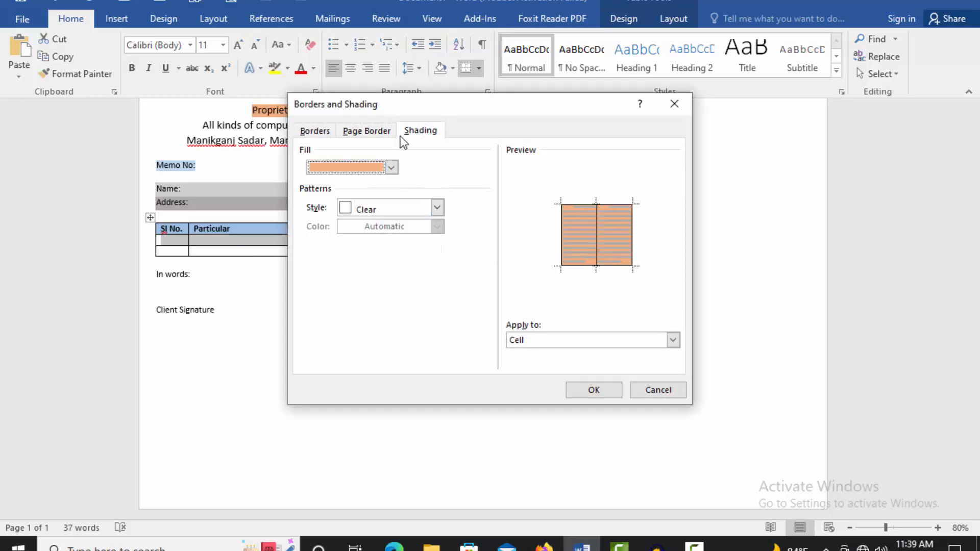
pyautogui.click(592, 392)
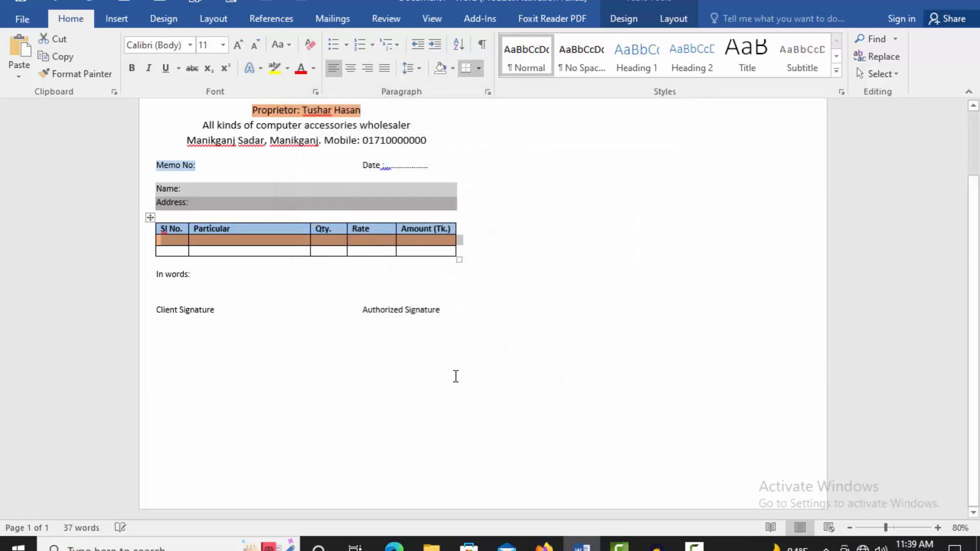
pyautogui.click(416, 373)
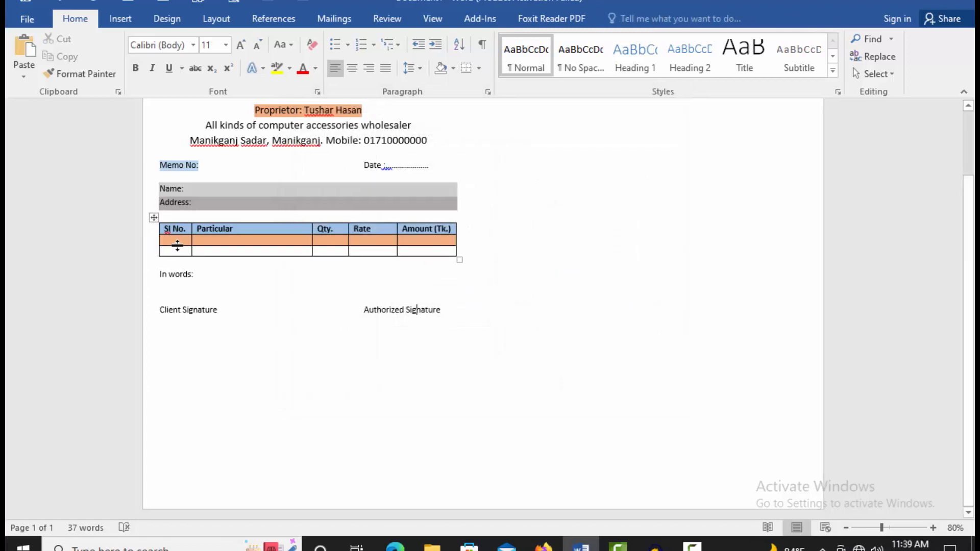
# Step: Drag the orange row's bottom border down to make it much taller
pyautogui.moveTo(178, 246)
pyautogui.mouseDown()
pyautogui.moveTo(191, 363)
pyautogui.moveTo(182, 432)
pyautogui.moveTo(189, 417)
pyautogui.mouseUp()
pyautogui.scroll(2, 356, 339)
pyautogui.scroll(-2, 361, 339)
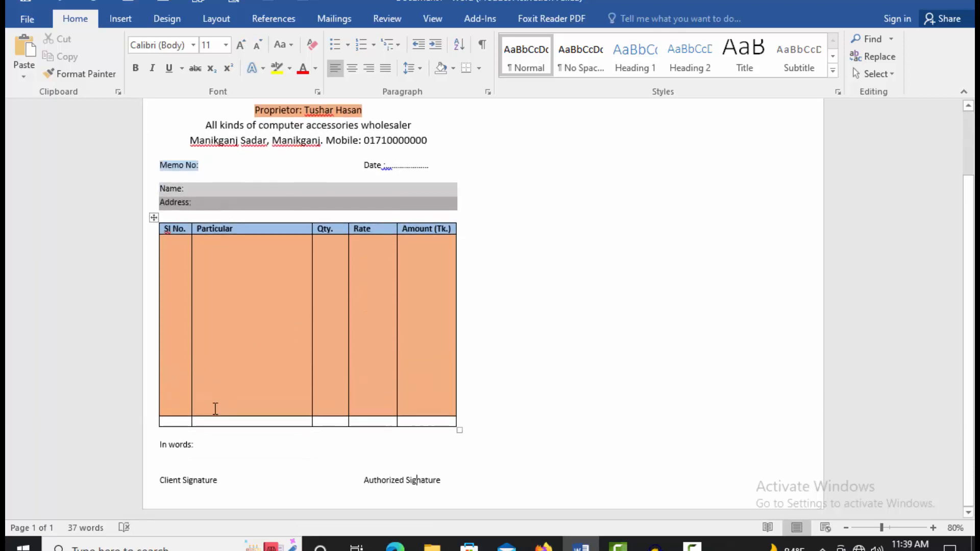
pyautogui.moveTo(192, 422); pyautogui.dragTo(382, 425)
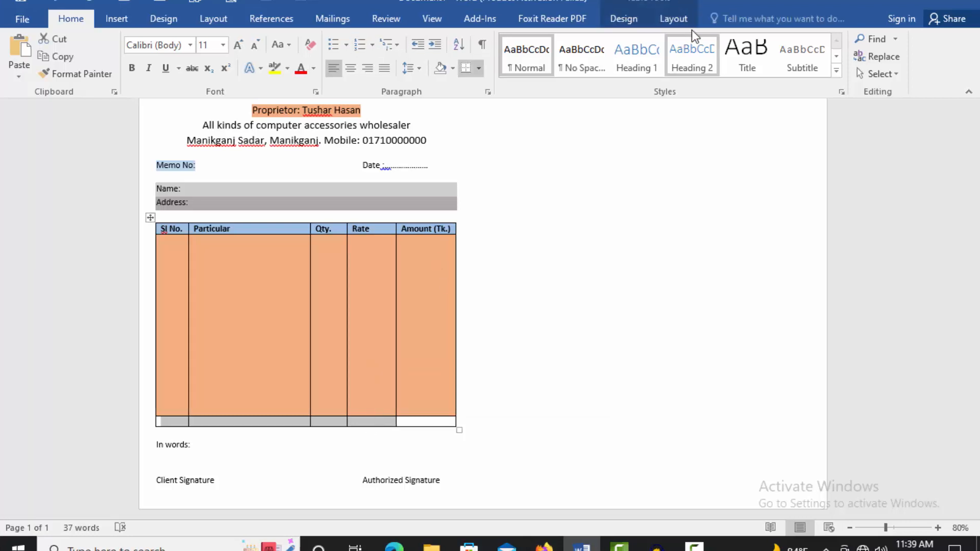
# Step: Merge the bottom row's first four cells and type 'Total Taka=' in the merged cell
pyautogui.click(682, 19)
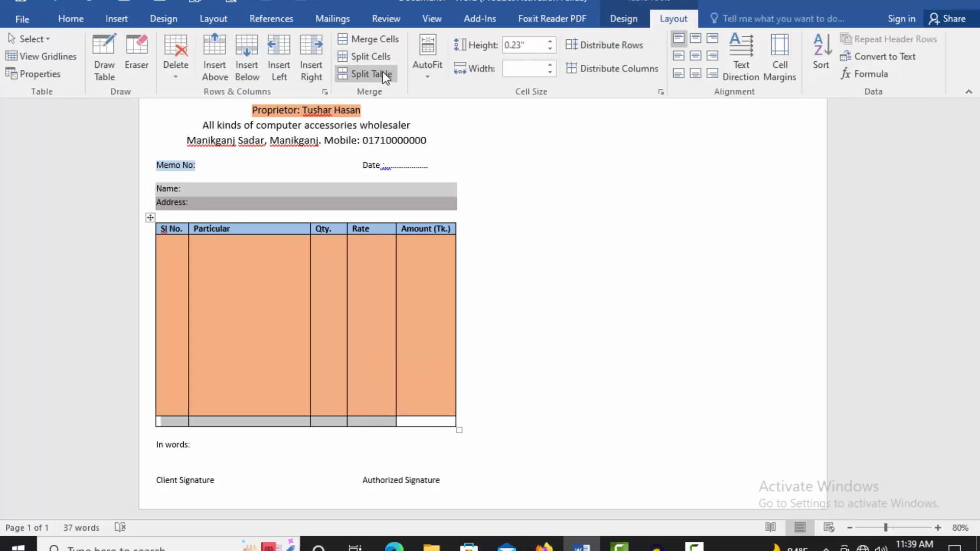
pyautogui.click(374, 39)
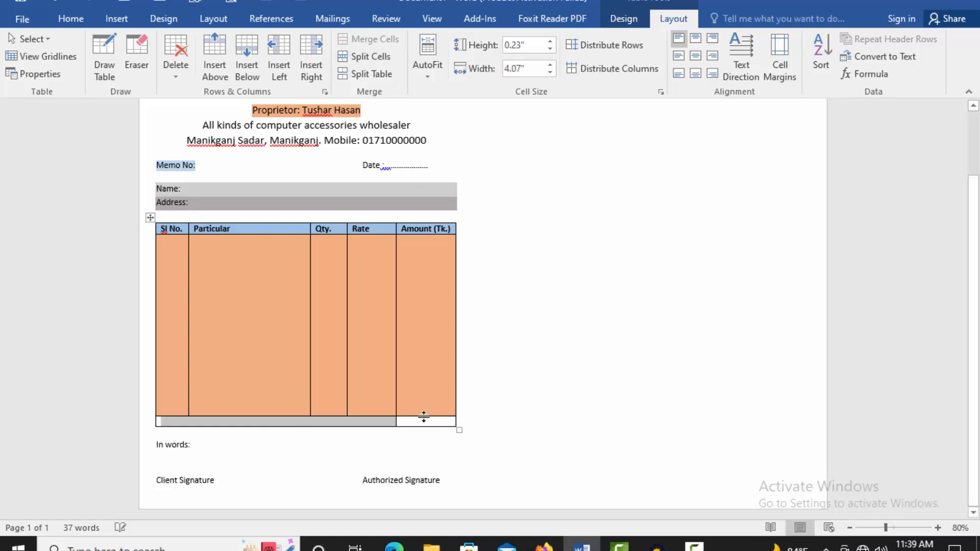
pyautogui.click(391, 423)
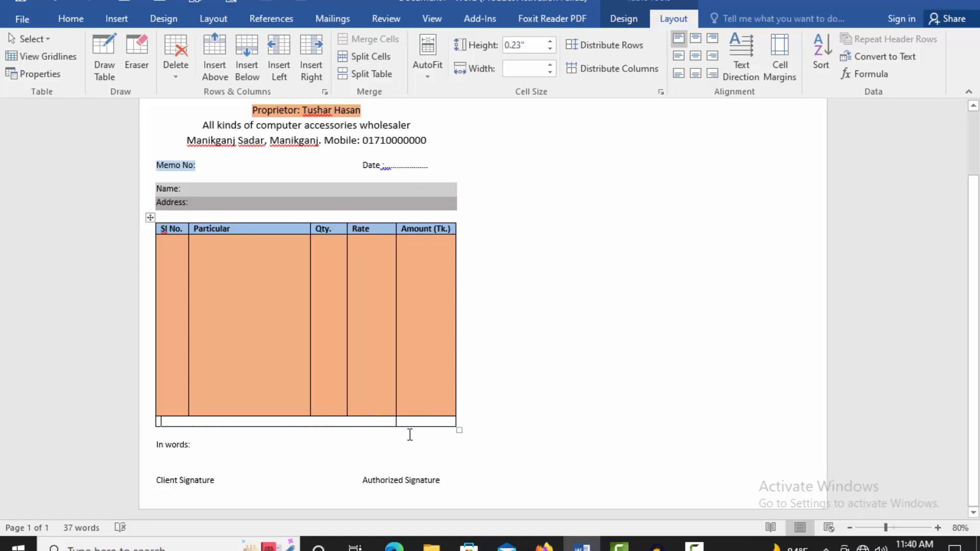
pyautogui.write('Total T')
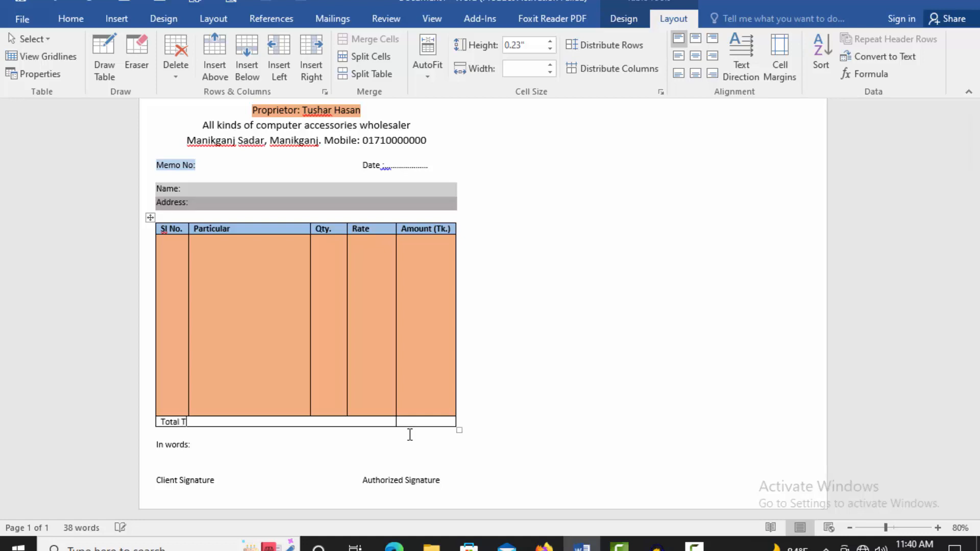
pyautogui.write('aka=')
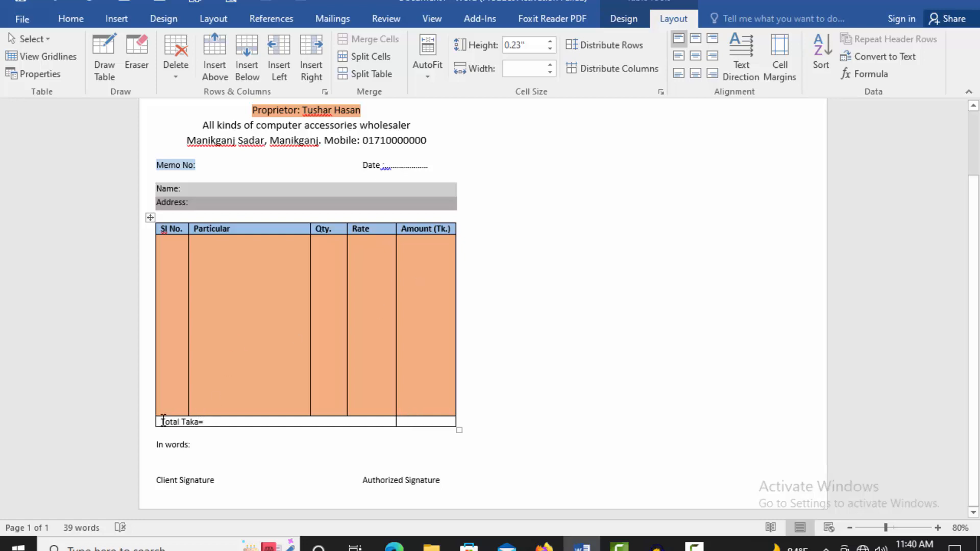
pyautogui.tripleClick(206, 421)
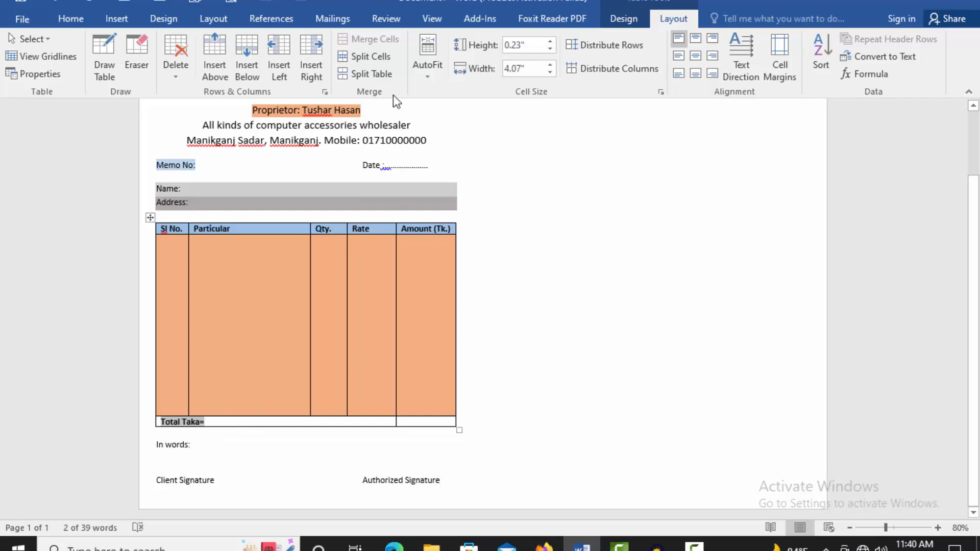
# Step: Right-align 'Total Taka=' within its merged bottom-row cell
pyautogui.click(71, 18)
pyautogui.click(367, 68)
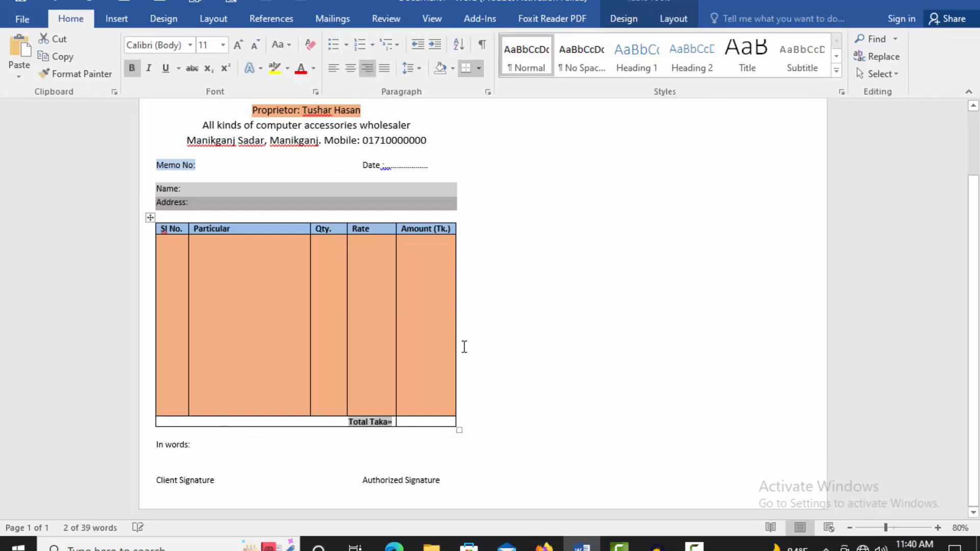
pyautogui.click(413, 423)
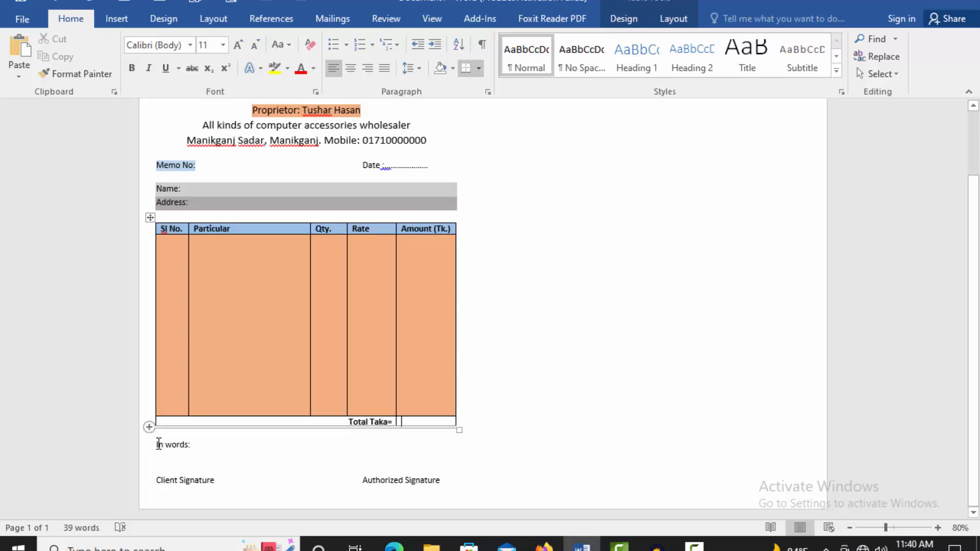
pyautogui.moveTo(158, 444); pyautogui.dragTo(193, 444)
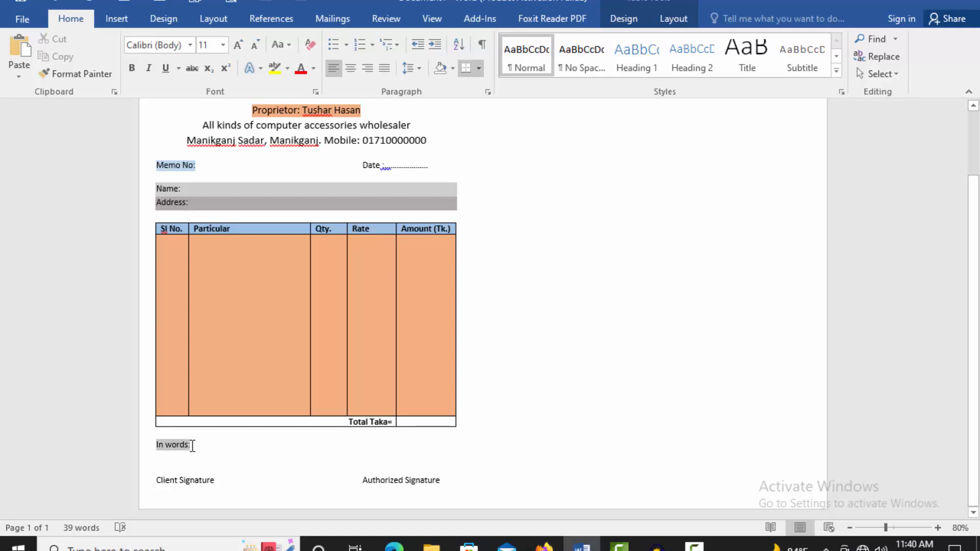
# Step: Give the 'In words:' line a light grey shading fill
pyautogui.click(478, 69)
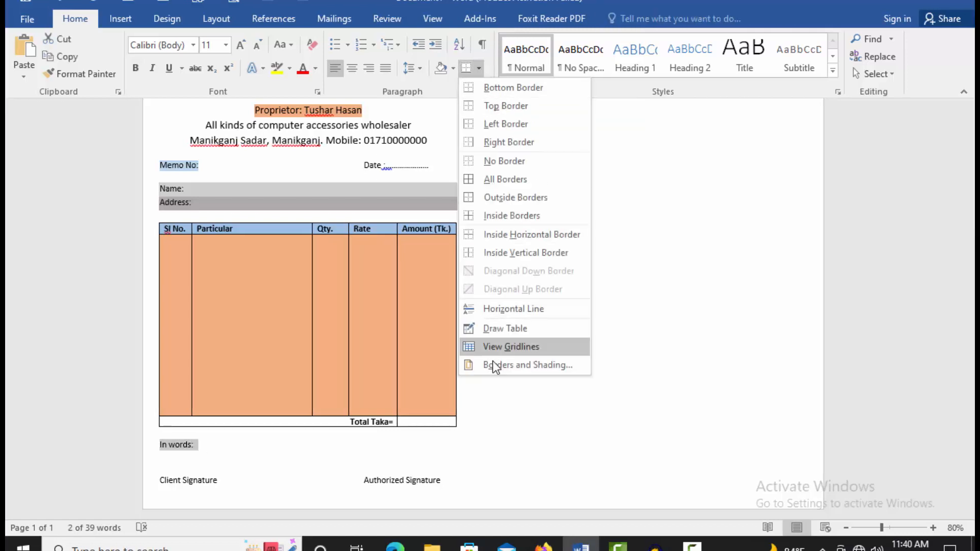
pyautogui.click(528, 365)
pyautogui.click(430, 133)
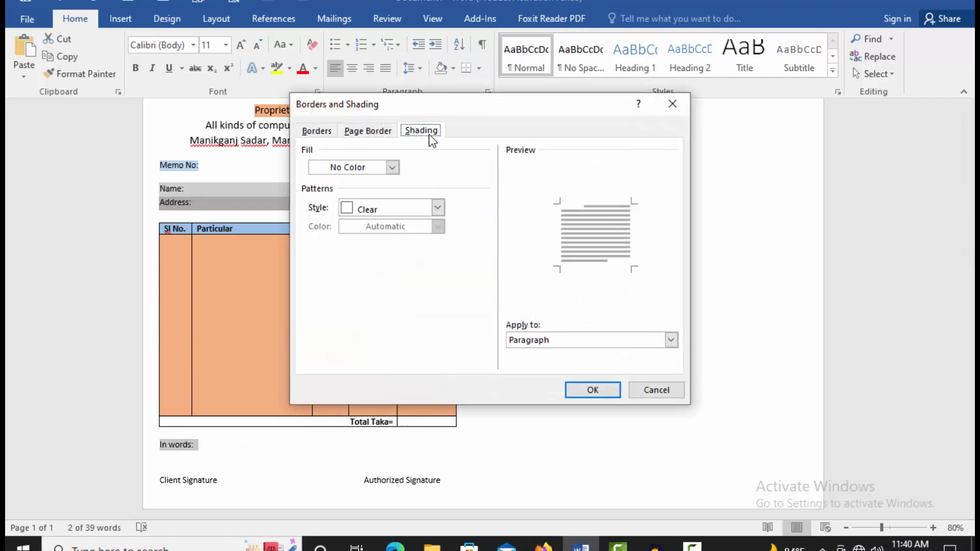
pyautogui.click(393, 168)
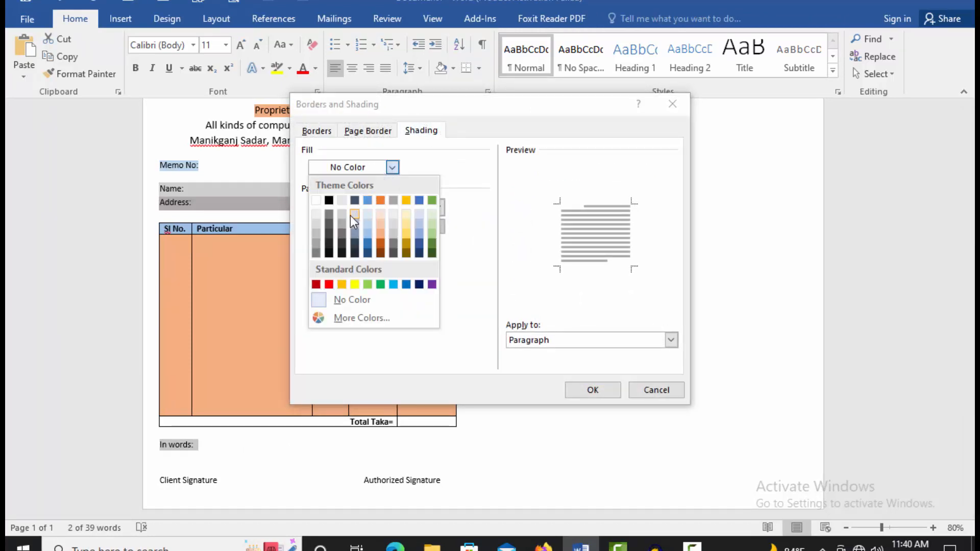
pyautogui.click(342, 213)
pyautogui.click(592, 390)
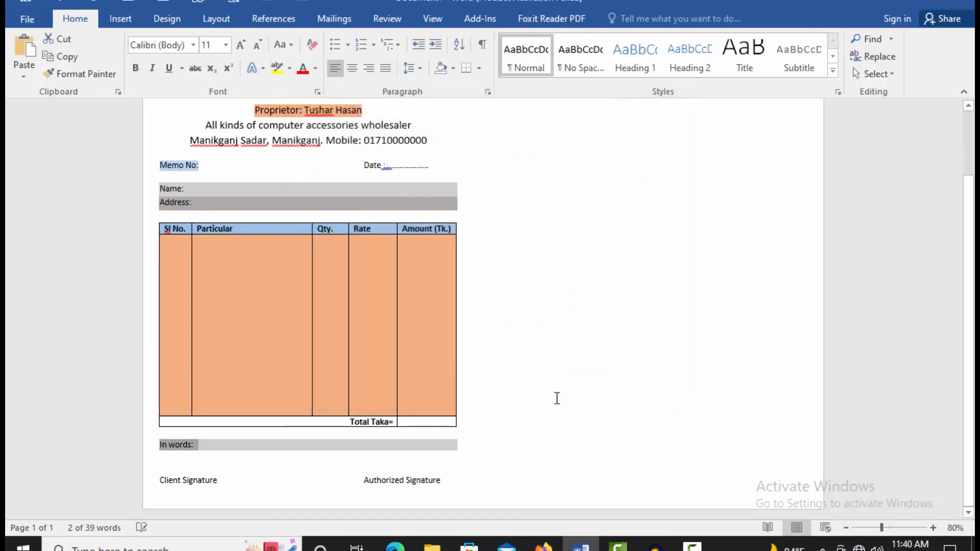
pyautogui.click(427, 428)
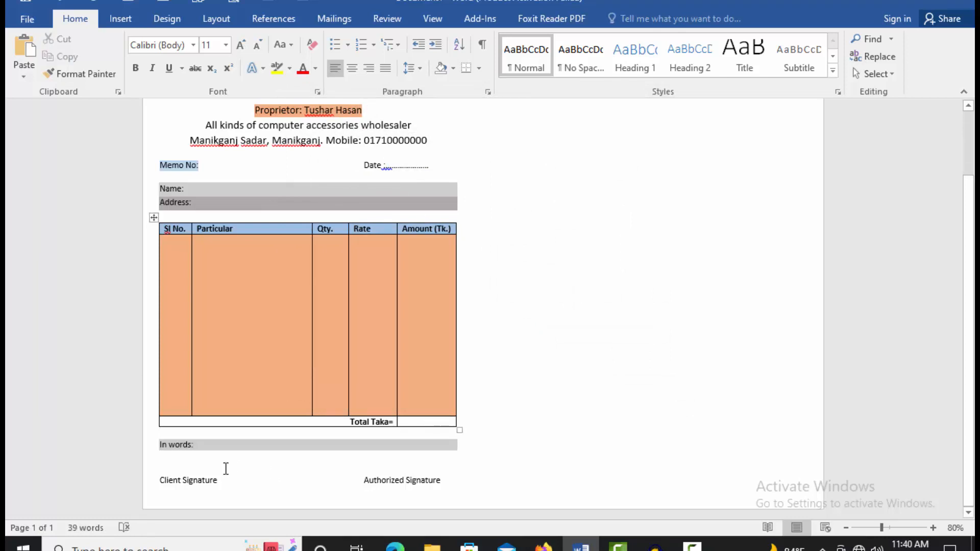
# Step: Shade the 'Client Signature' label with a light blue fill
pyautogui.moveTo(161, 484); pyautogui.dragTo(219, 485)
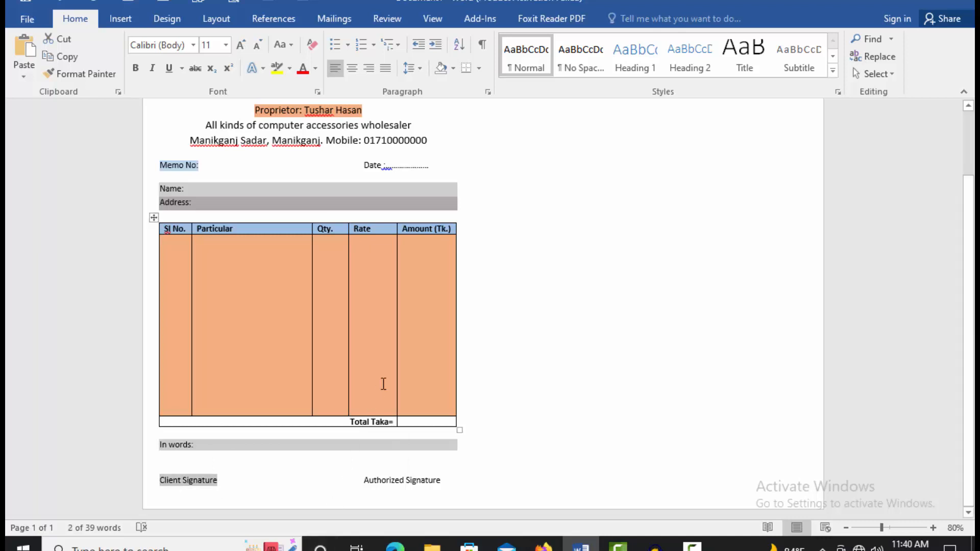
pyautogui.click(479, 69)
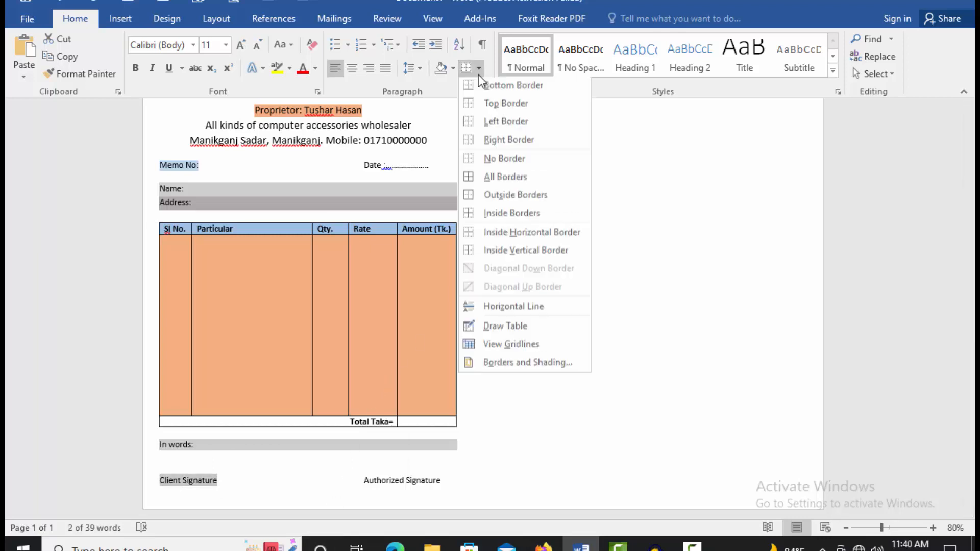
pyautogui.click(498, 366)
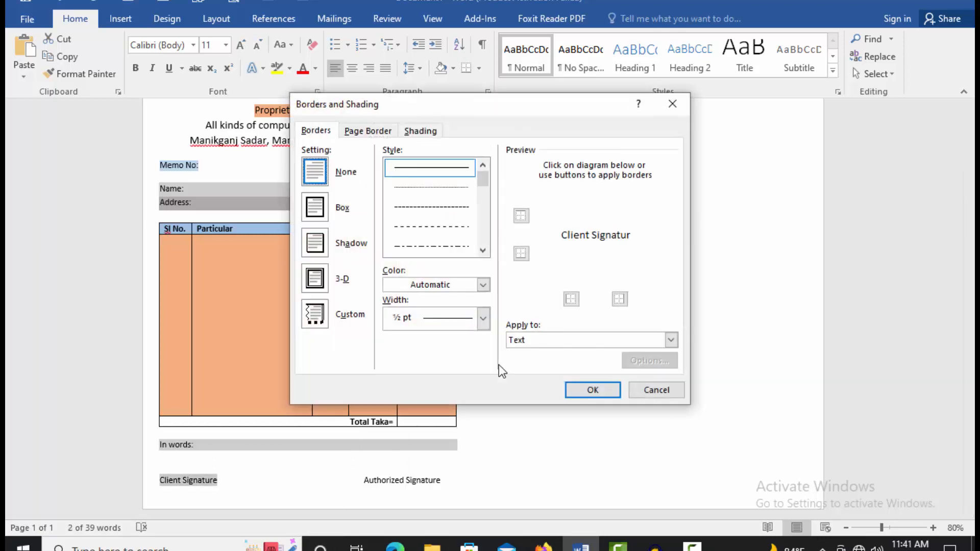
pyautogui.click(423, 131)
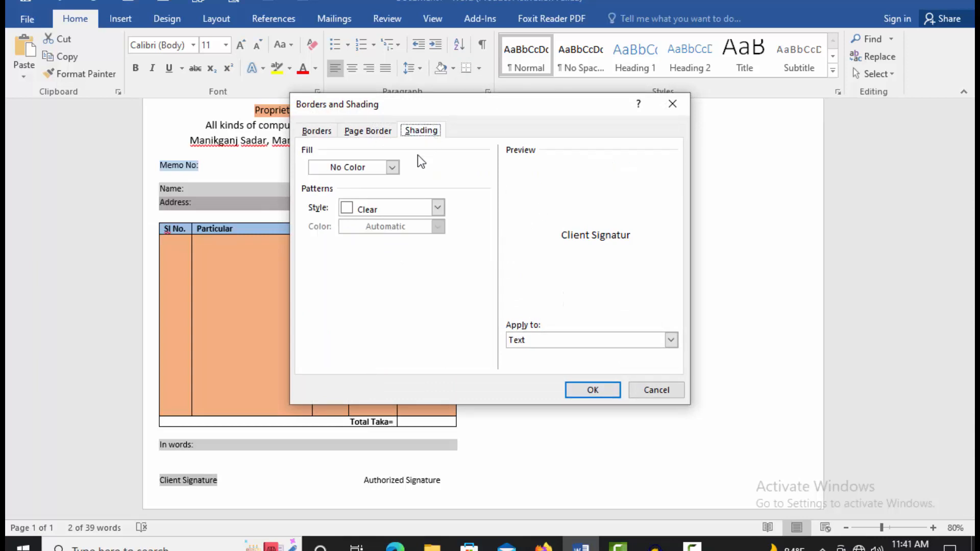
pyautogui.click(379, 164)
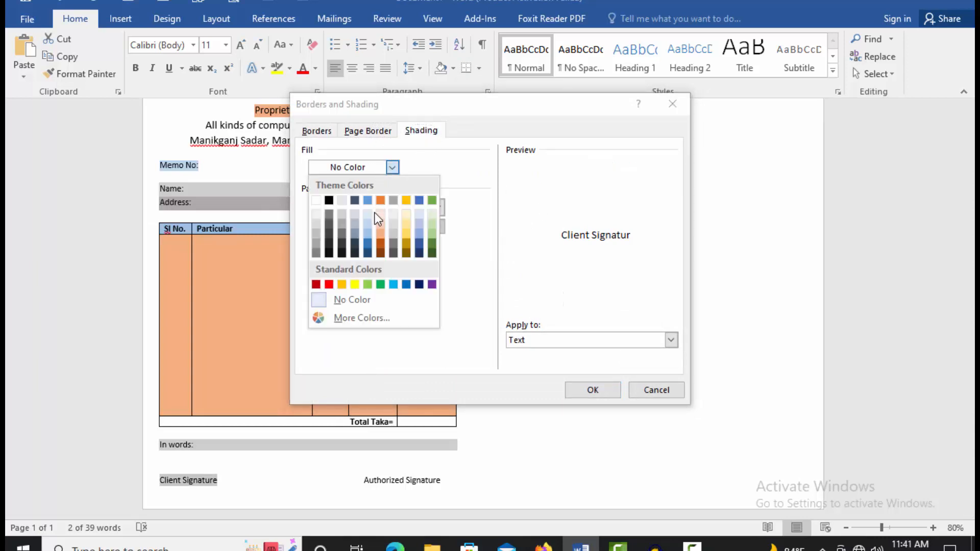
pyautogui.click(370, 233)
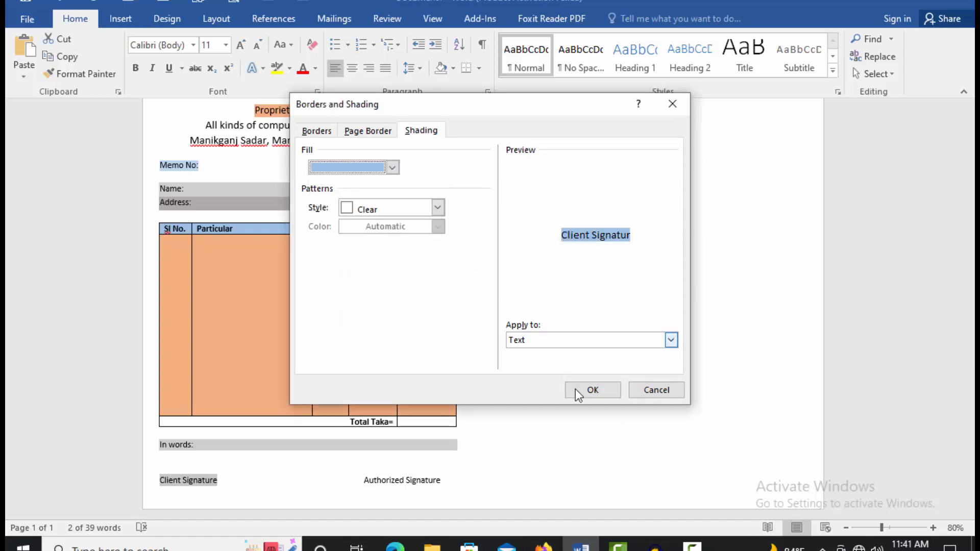
pyautogui.click(586, 392)
pyautogui.click(312, 458)
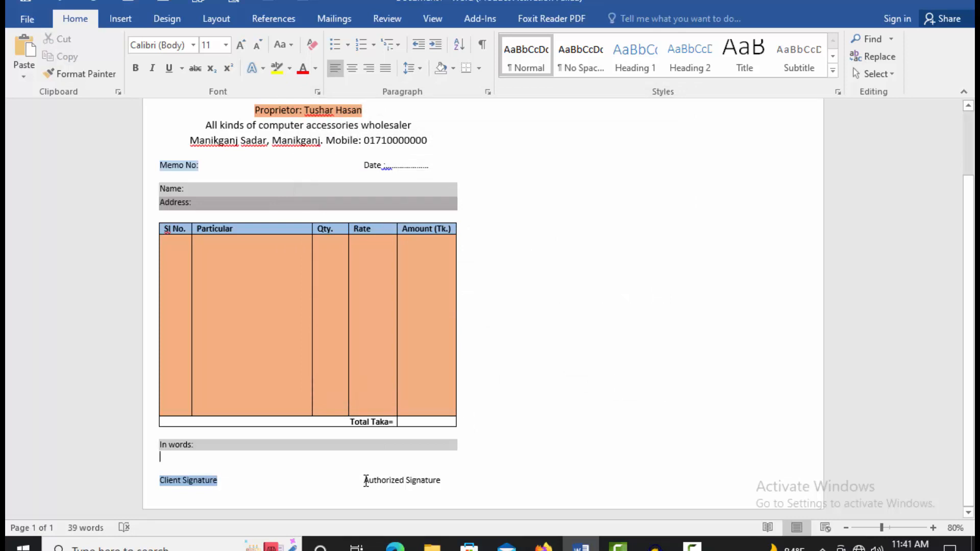
# Step: Shade the 'Authorized Signature' label with the same light blue fill
pyautogui.moveTo(367, 482); pyautogui.dragTo(440, 485)
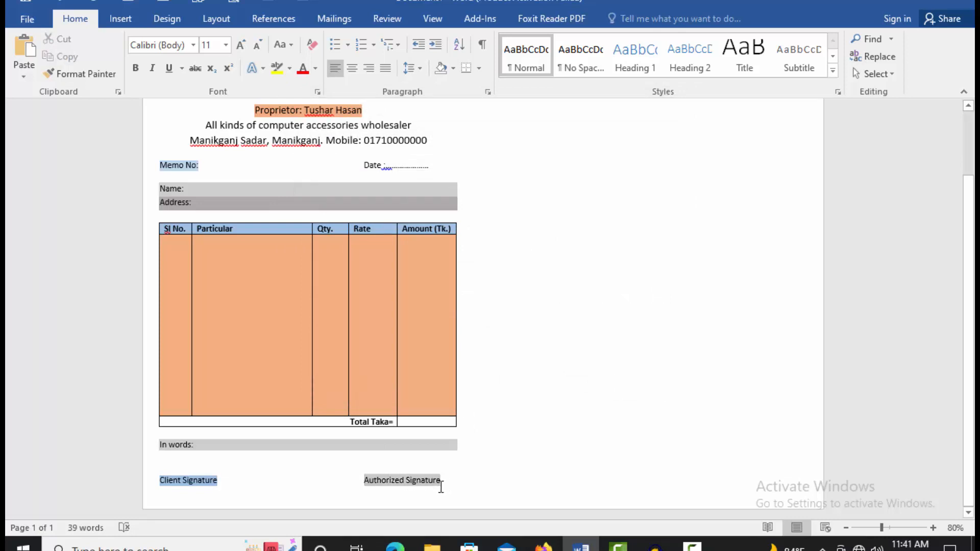
pyautogui.click(478, 68)
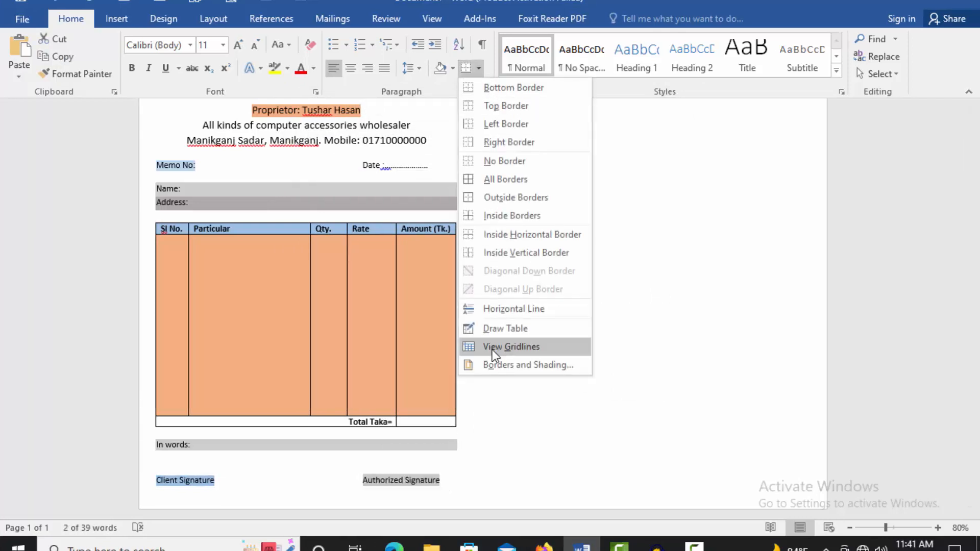
pyautogui.click(490, 363)
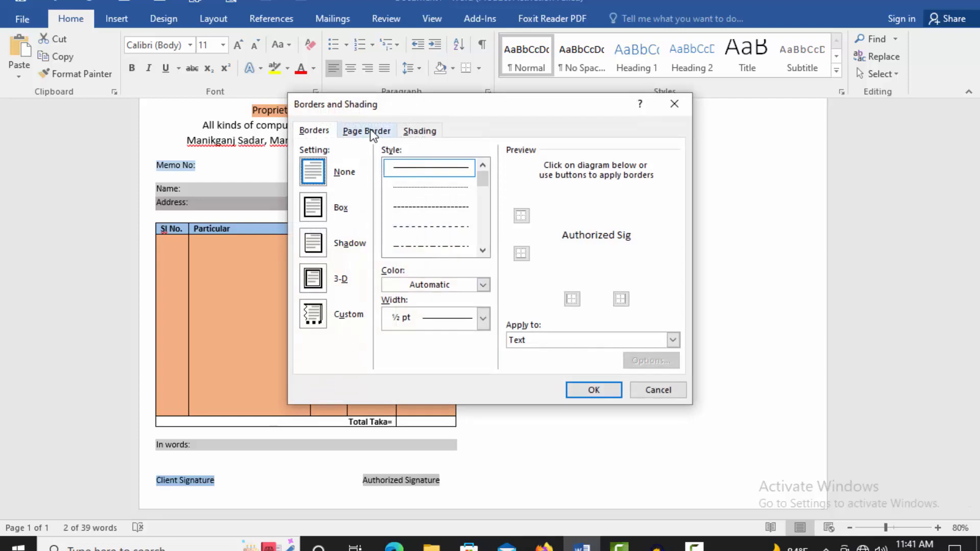
pyautogui.click(413, 132)
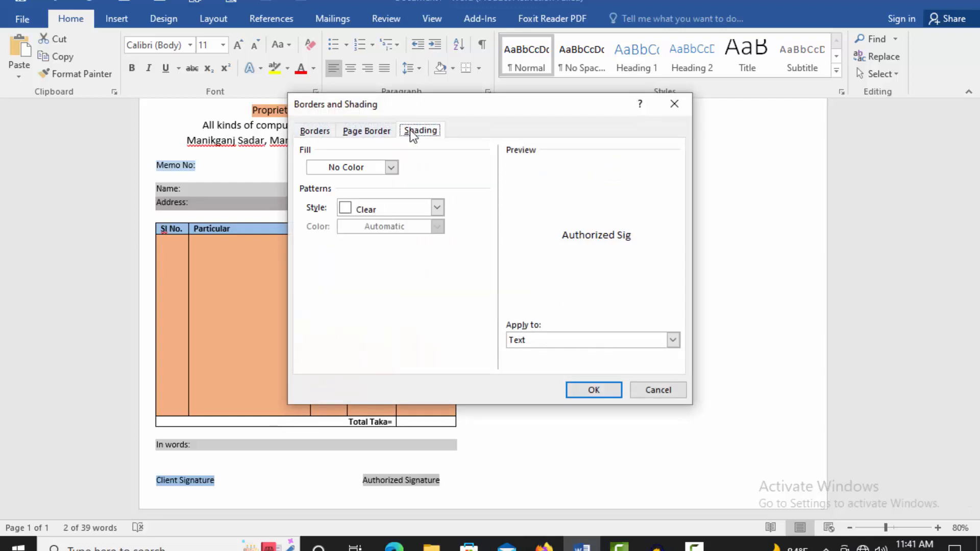
pyautogui.click(359, 168)
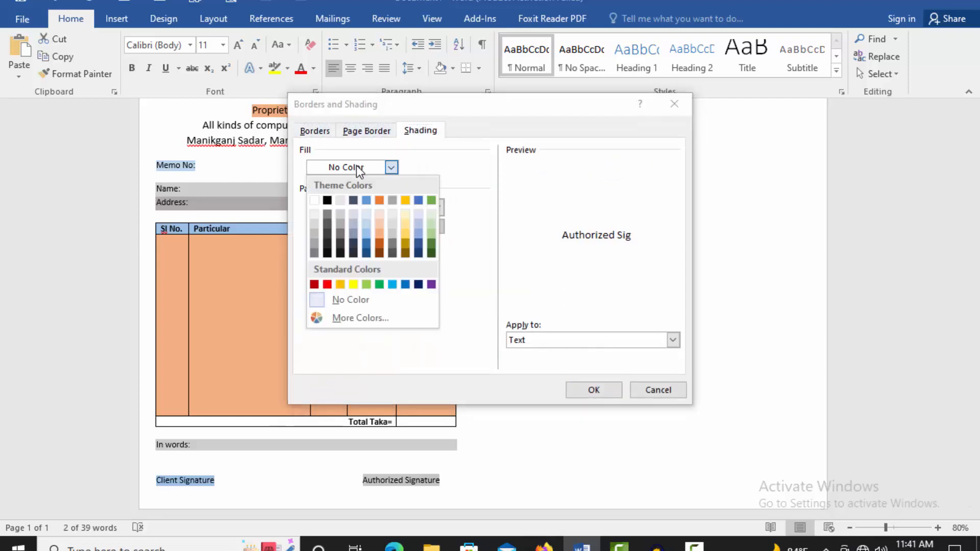
pyautogui.click(368, 233)
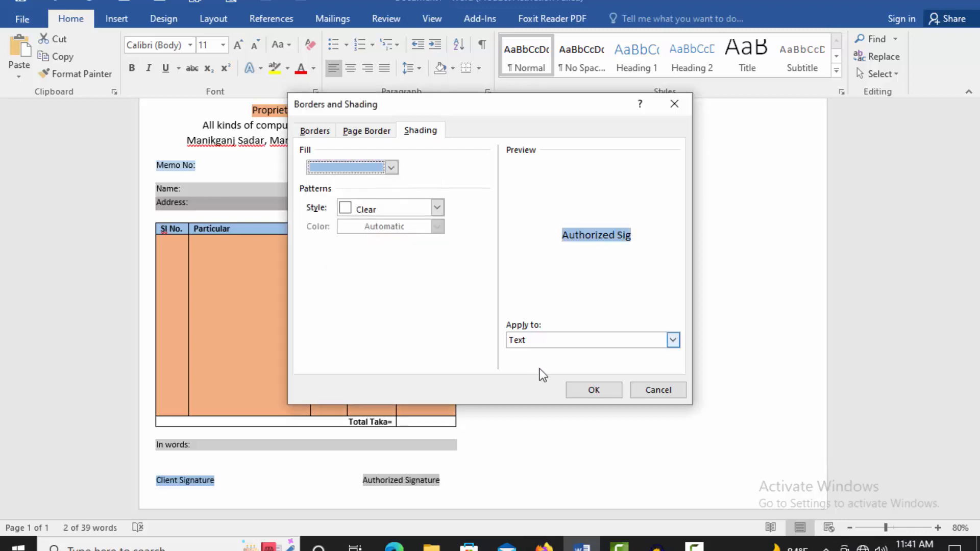
pyautogui.click(593, 390)
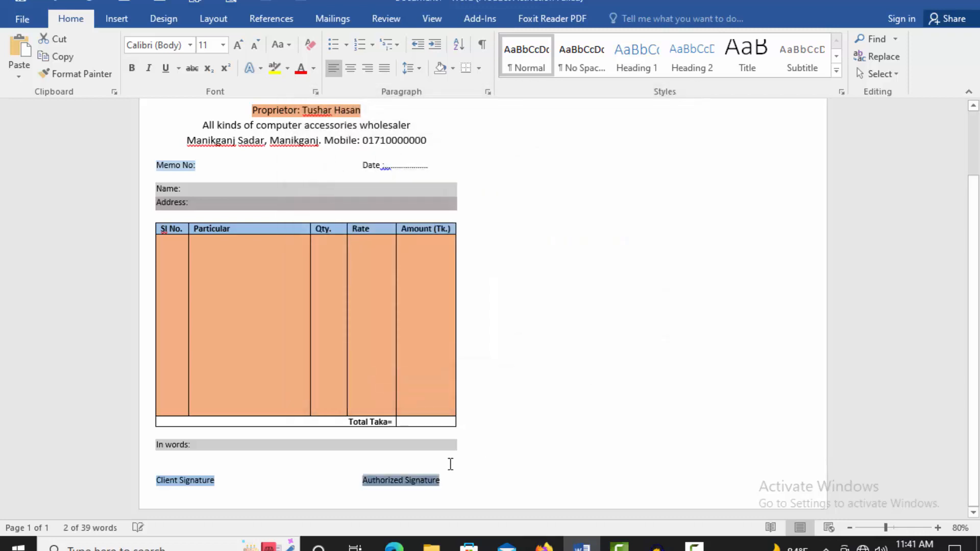
pyautogui.click(450, 465)
pyautogui.scroll(3, 493, 477)
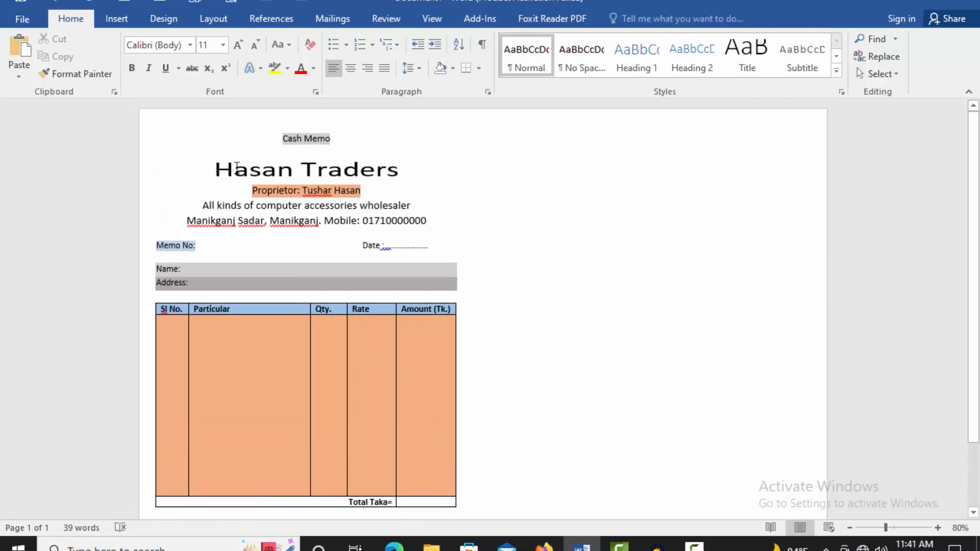
# Step: Change the 'Hasan Traders' title's font colour to red
pyautogui.moveTo(213, 168); pyautogui.dragTo(398, 171)
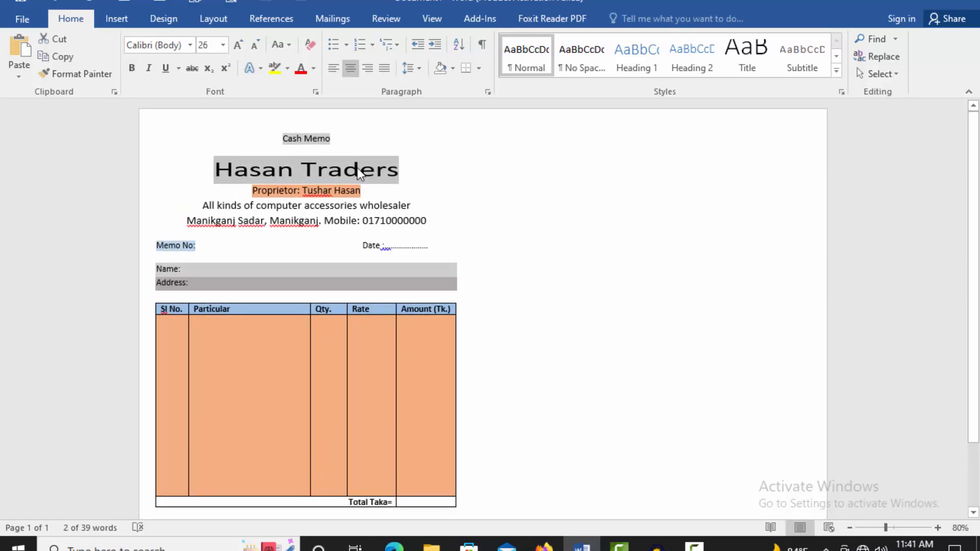
pyautogui.click(313, 67)
pyautogui.click(311, 205)
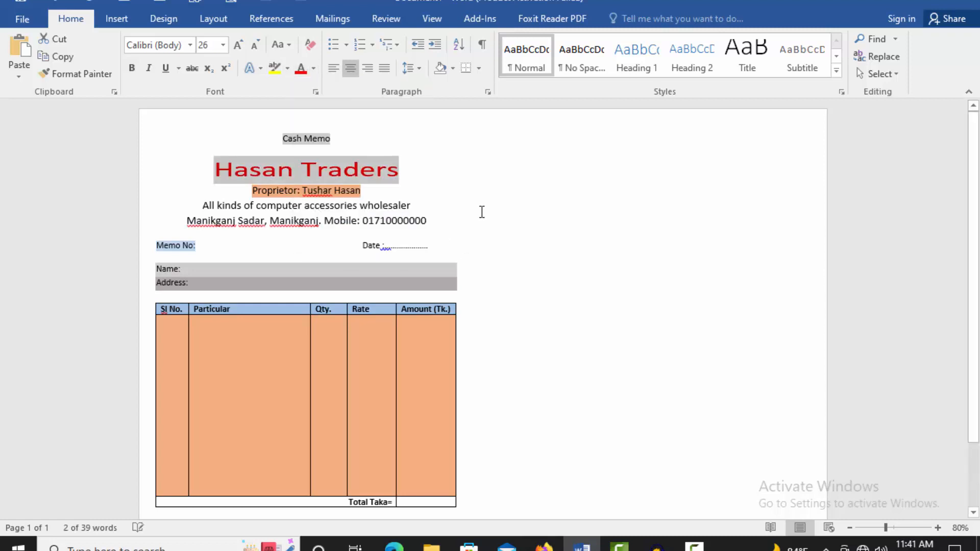
pyautogui.click(482, 204)
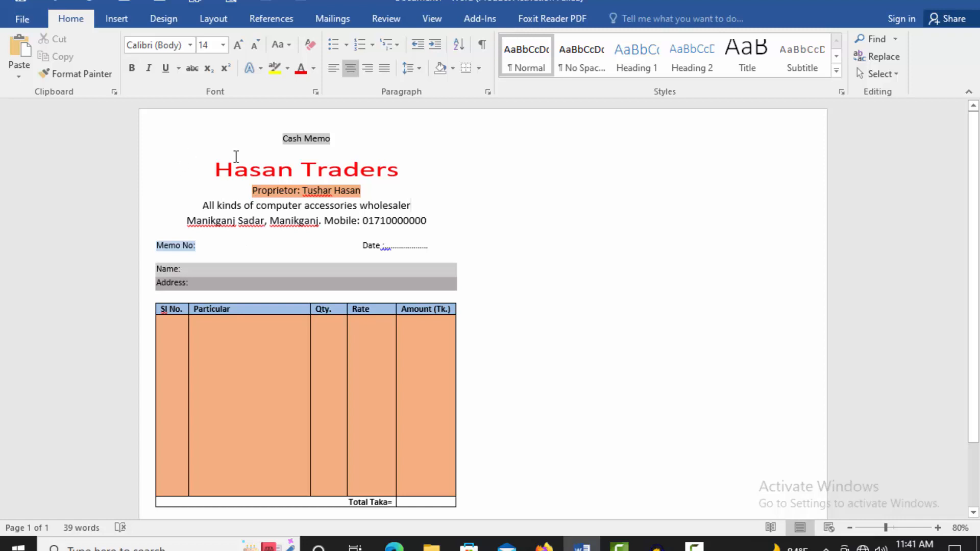
# Step: Draw a small flowchart parallelogram to the left of the 'Hasan Traders' heading
pyautogui.click(117, 18)
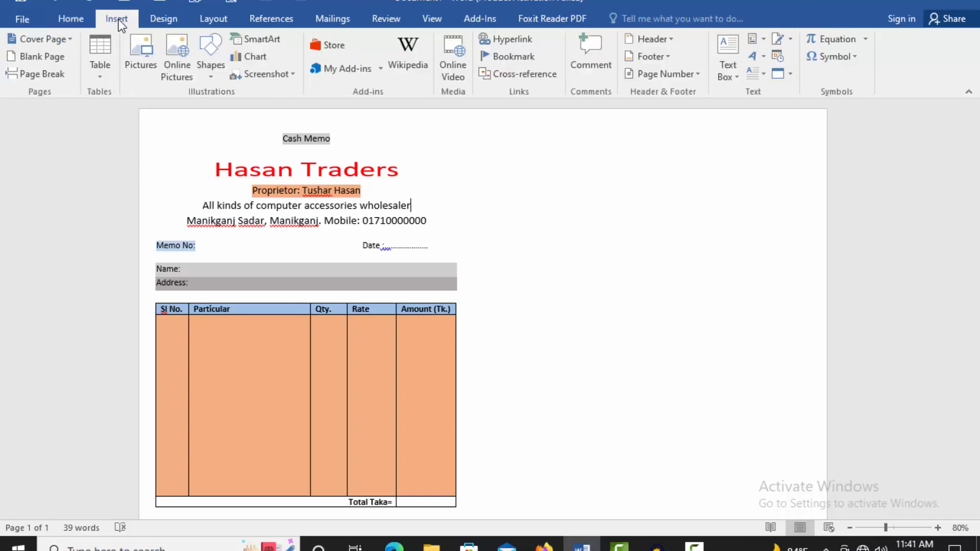
pyautogui.click(210, 76)
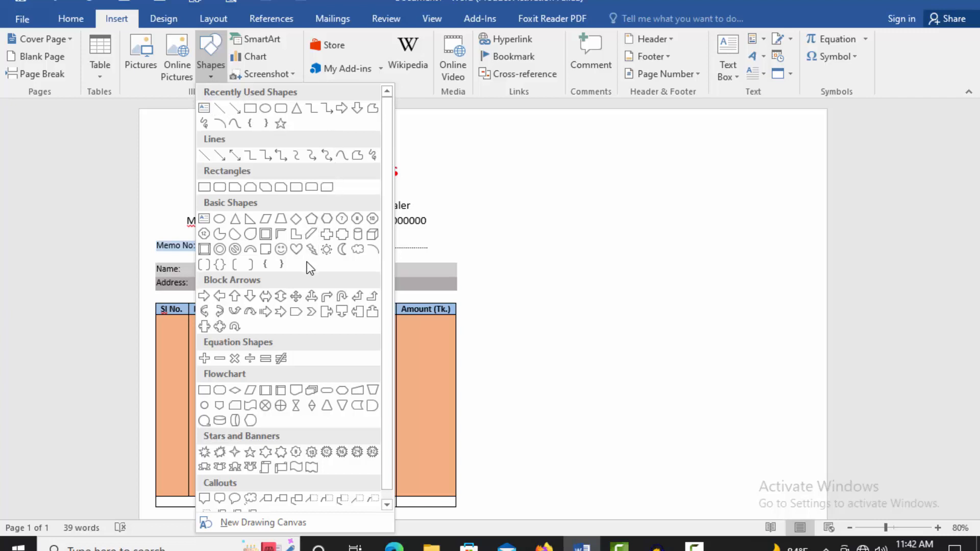
pyautogui.scroll(-1, 308, 265)
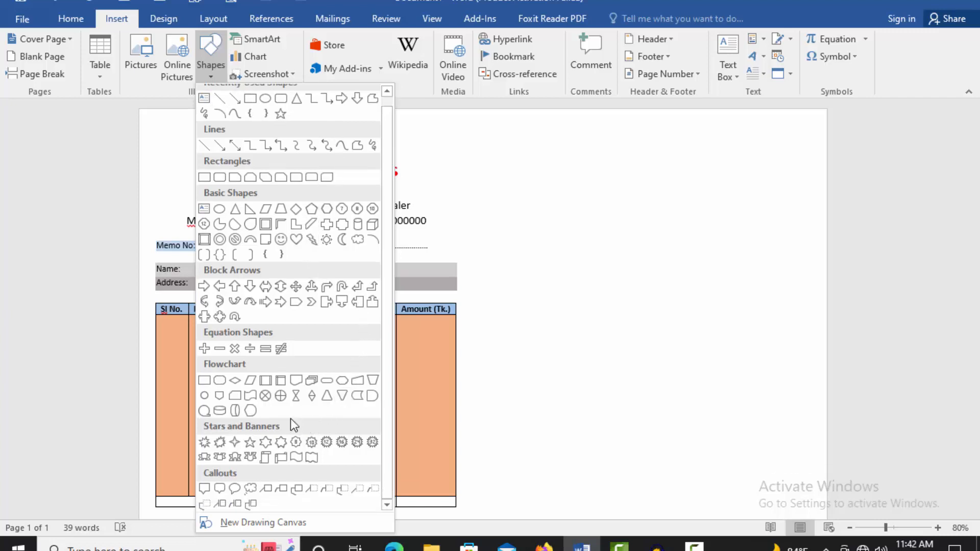
pyautogui.click(250, 396)
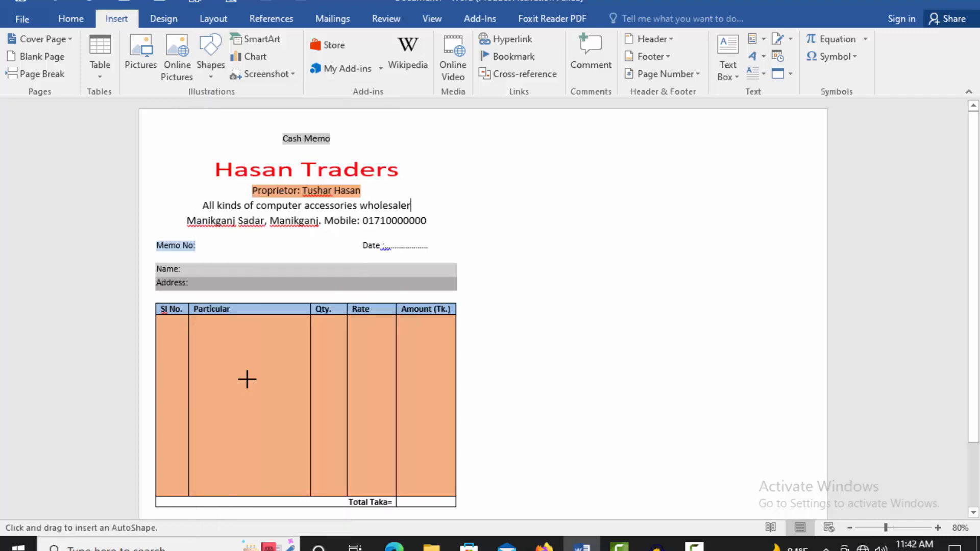
pyautogui.moveTo(176, 153); pyautogui.dragTo(208, 185)
# Step: Add the text 'HT' inside the parallelogram and select it
pyautogui.rightClick(189, 169)
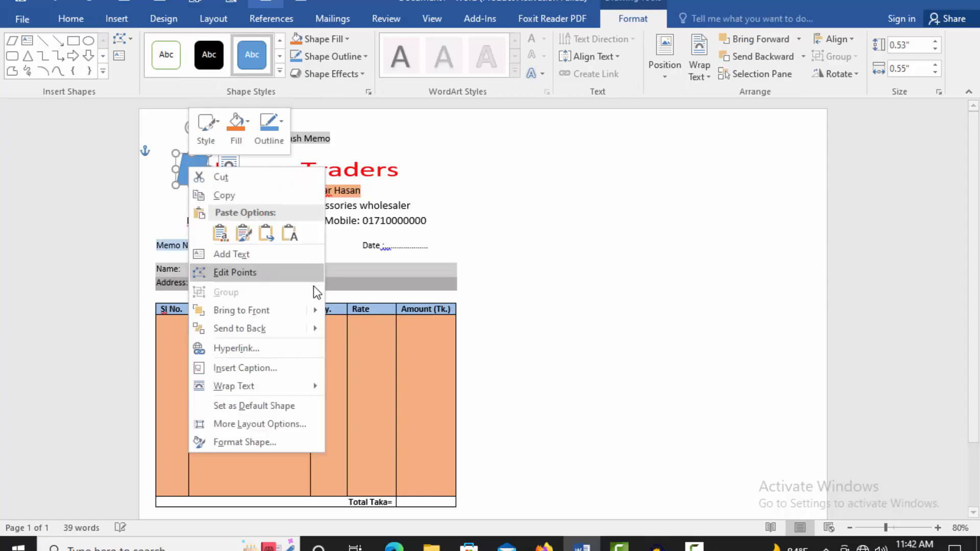
pyautogui.click(227, 254)
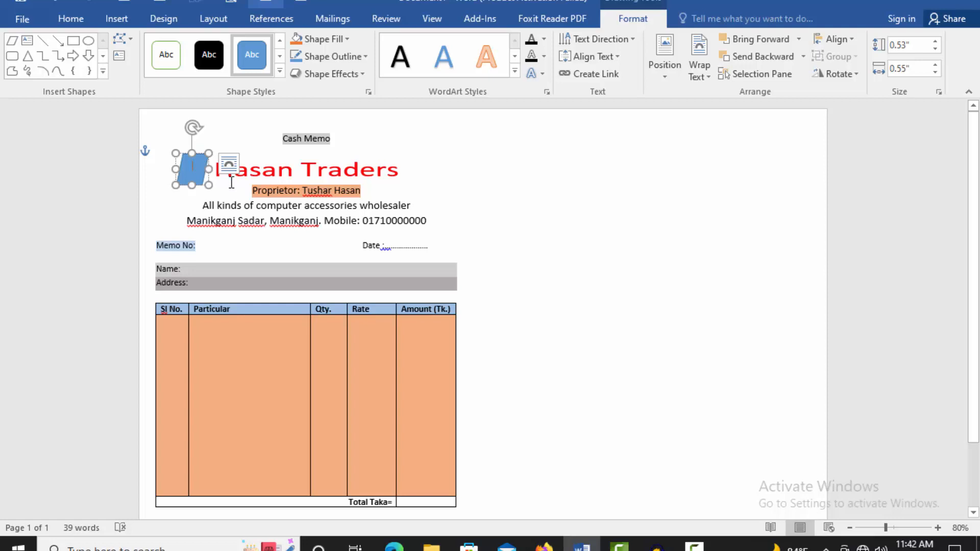
pyautogui.write('H')
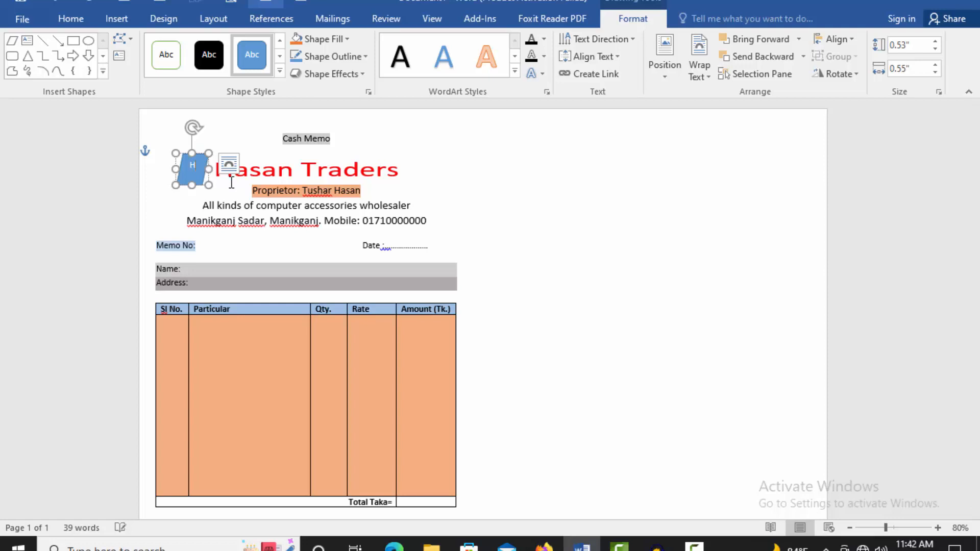
pyautogui.write('T')
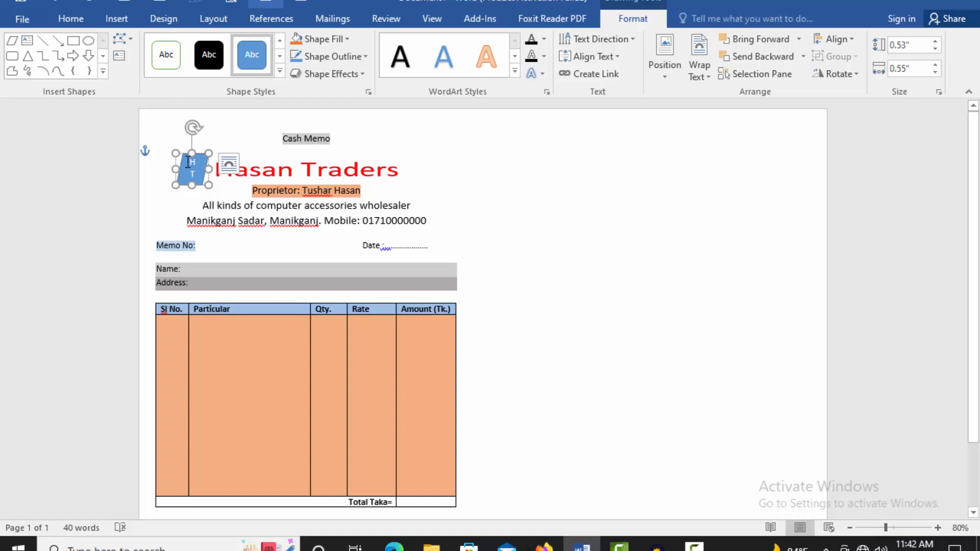
pyautogui.moveTo(188, 162); pyautogui.dragTo(208, 185)
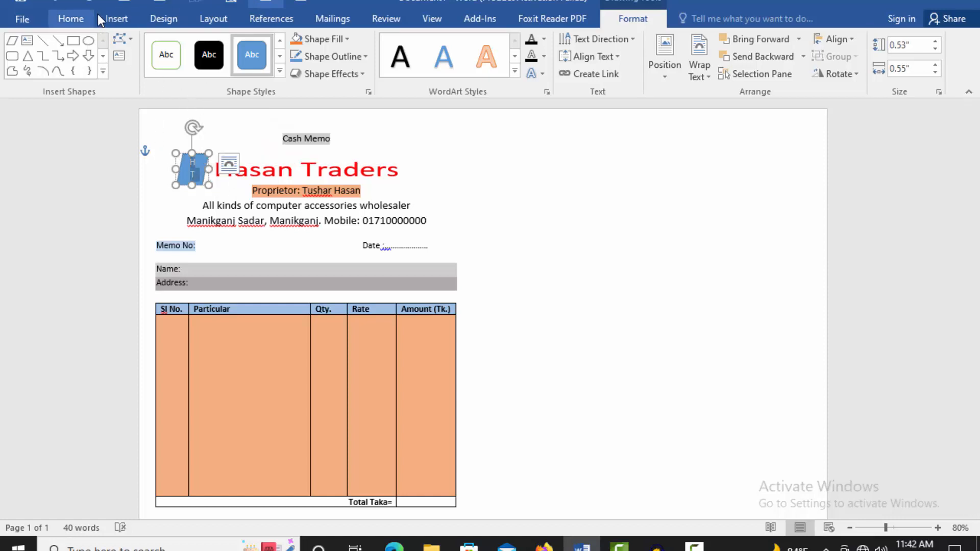
# Step: Format the logo's 'HT' letters in red, italic Broadway font
pyautogui.click(75, 18)
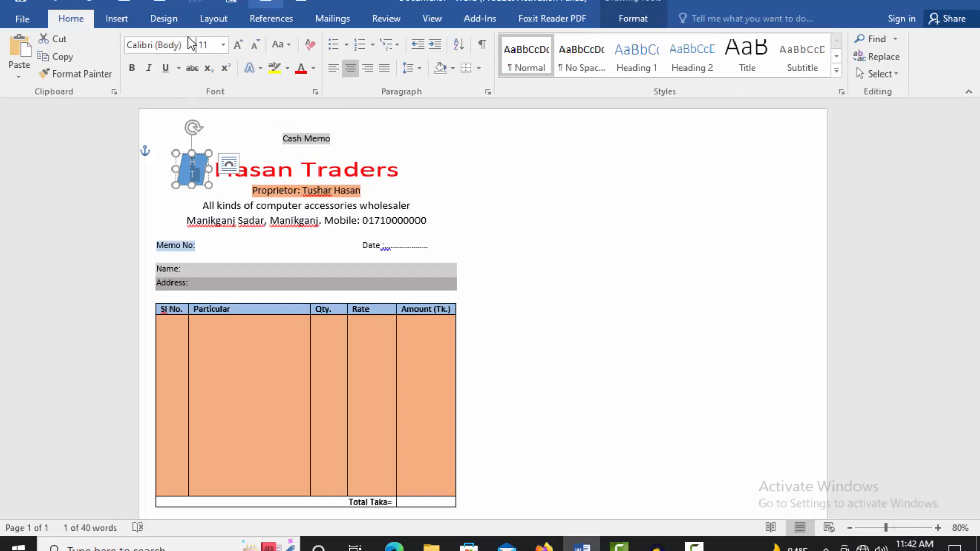
pyautogui.click(209, 18)
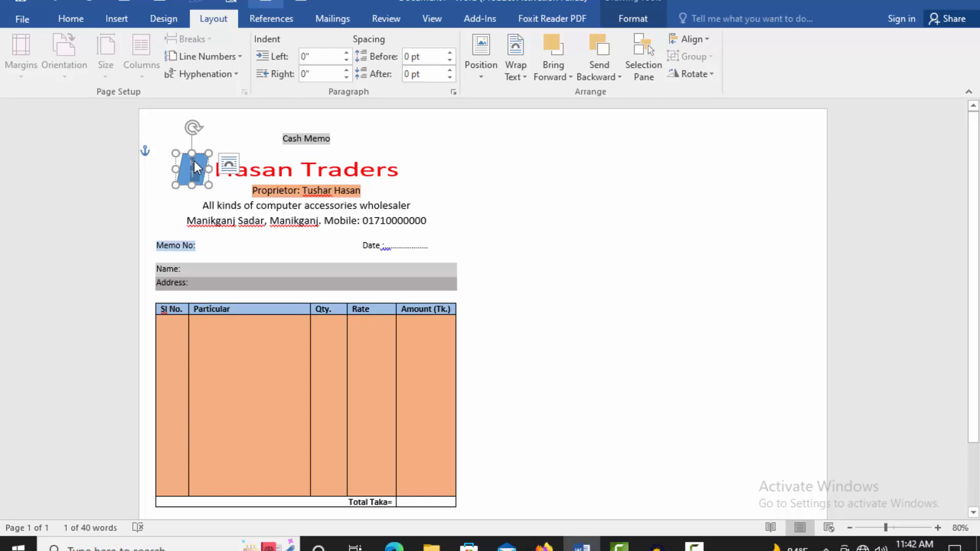
pyautogui.click(194, 161)
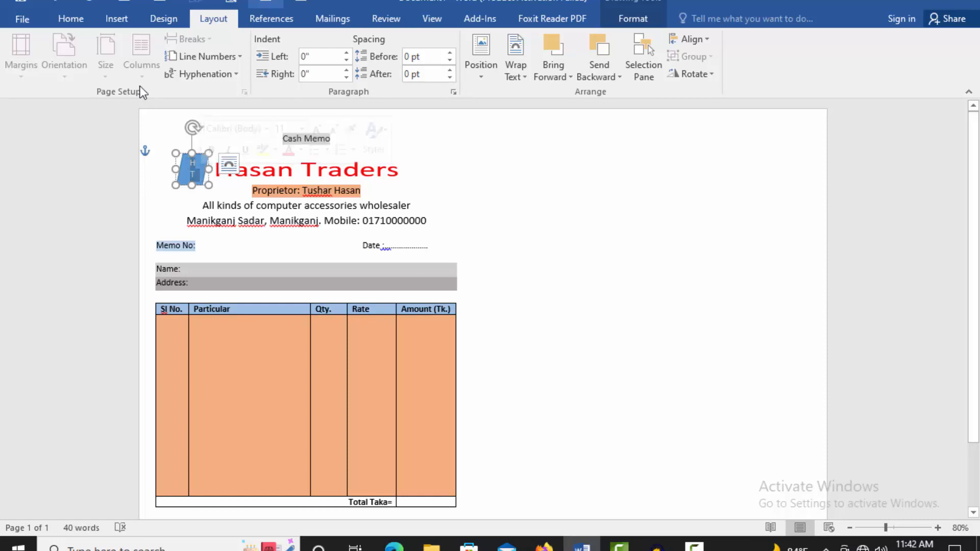
pyautogui.click(69, 18)
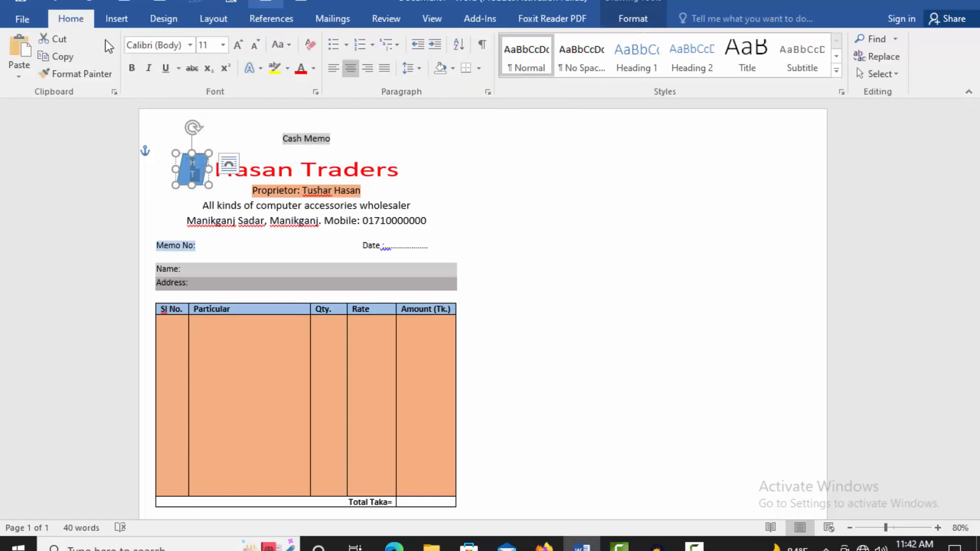
pyautogui.click(189, 45)
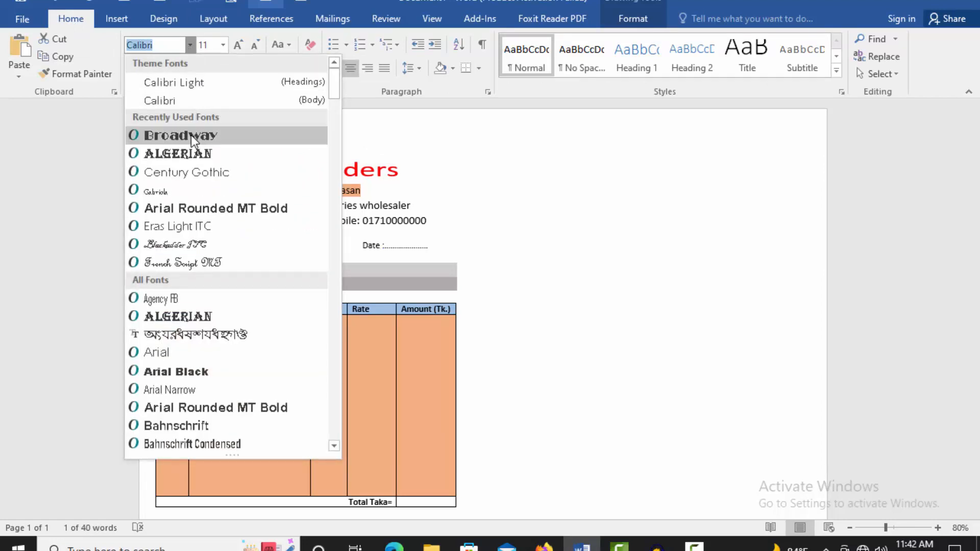
pyautogui.click(191, 135)
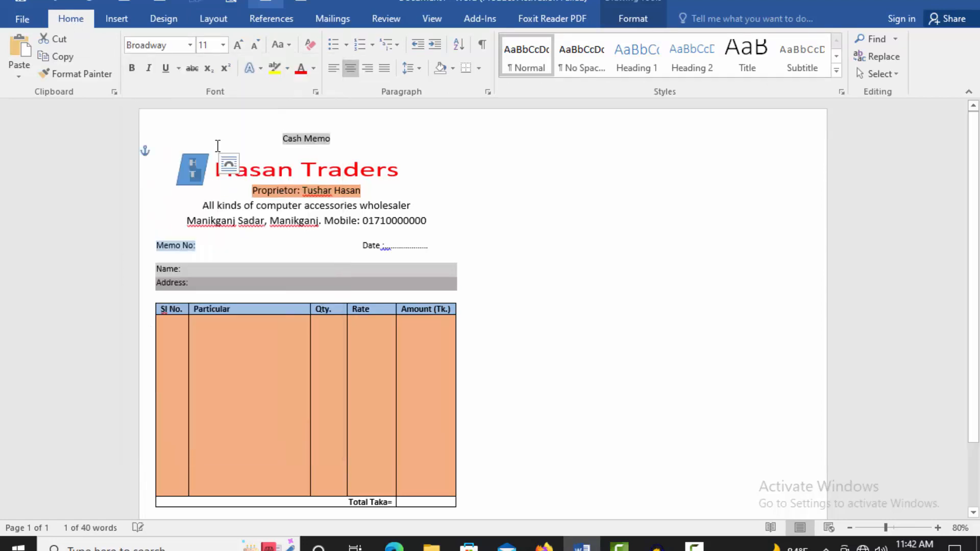
pyautogui.click(151, 66)
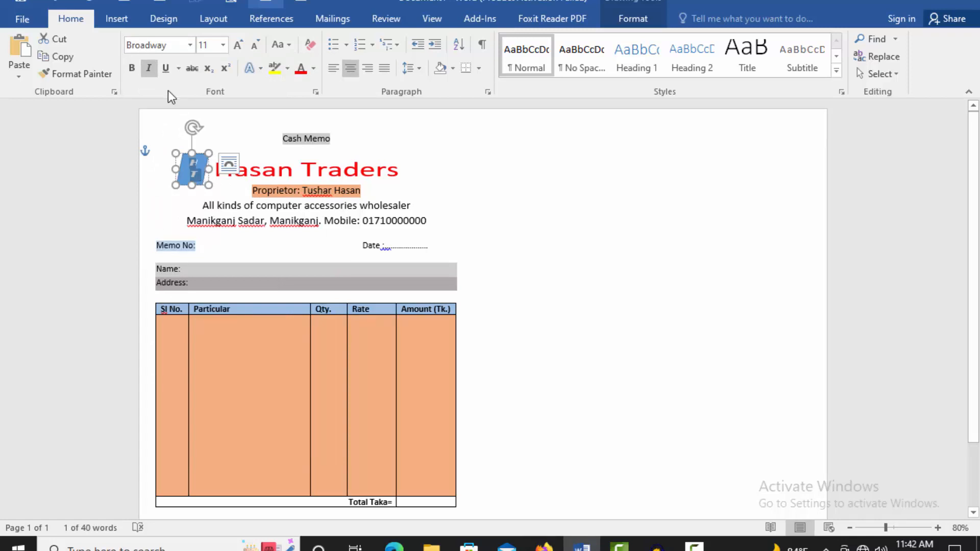
pyautogui.click(313, 69)
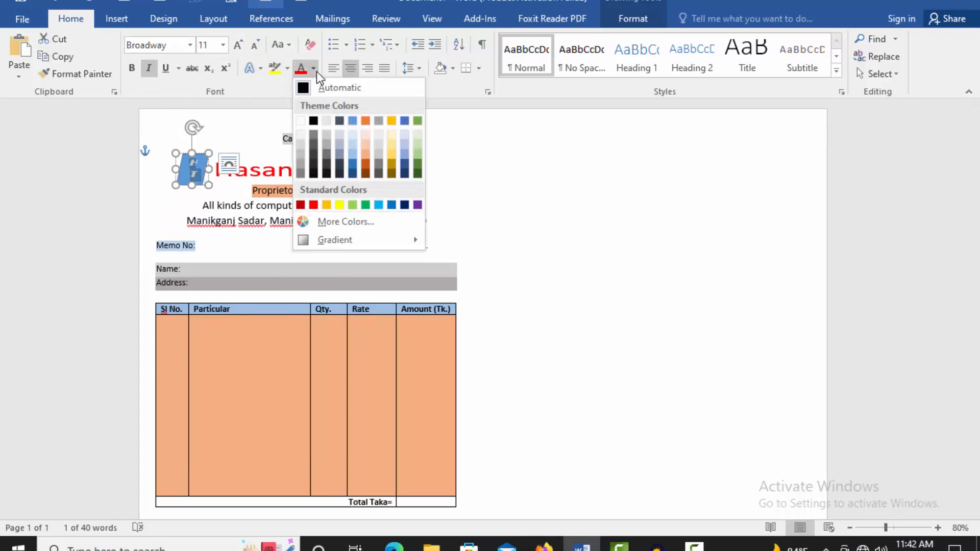
pyautogui.click(313, 205)
pyautogui.click(234, 192)
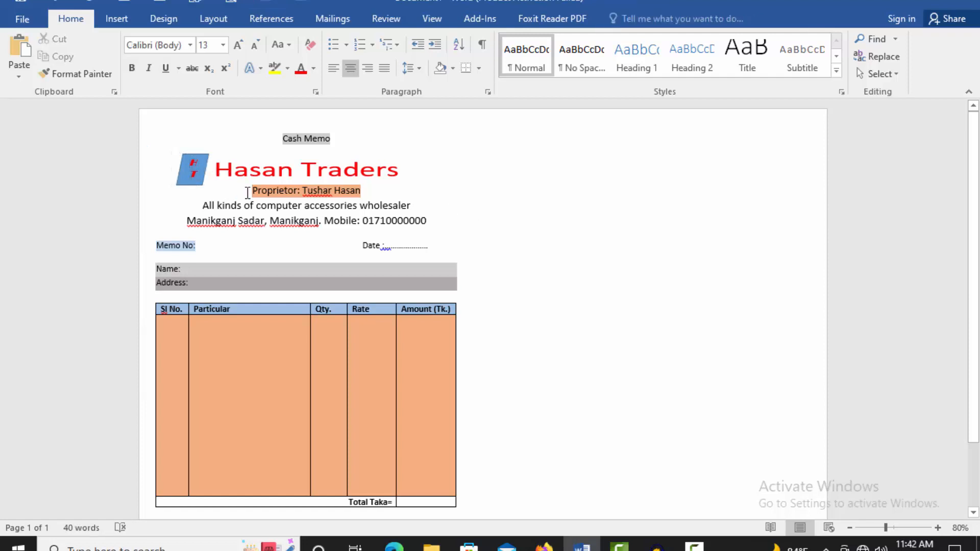
pyautogui.click(198, 187)
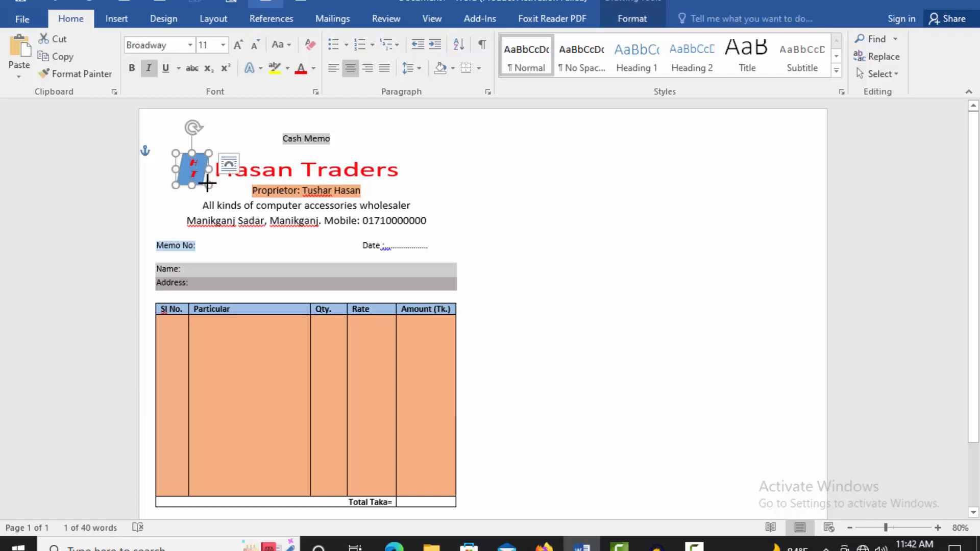
pyautogui.click(431, 188)
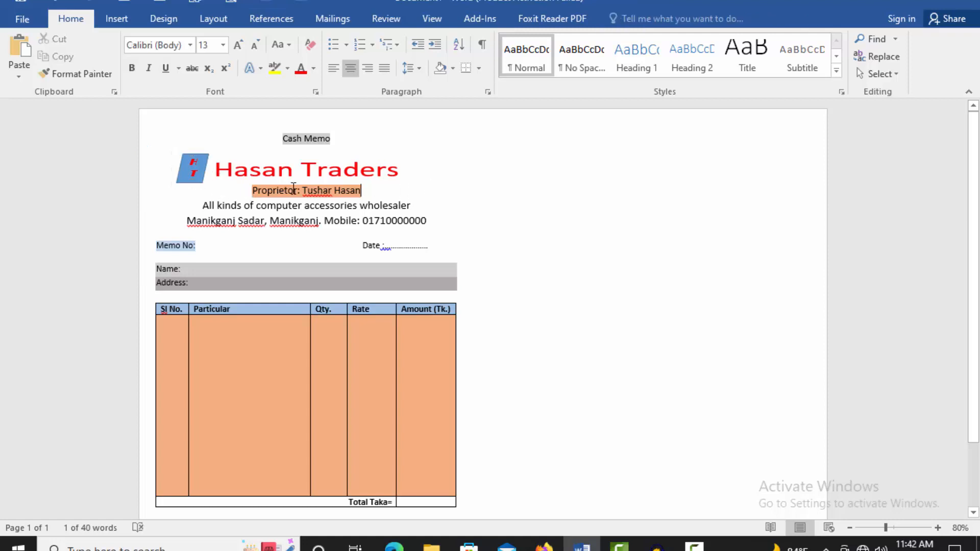
pyautogui.moveTo(201, 170); pyautogui.dragTo(204, 173)
pyautogui.click(536, 204)
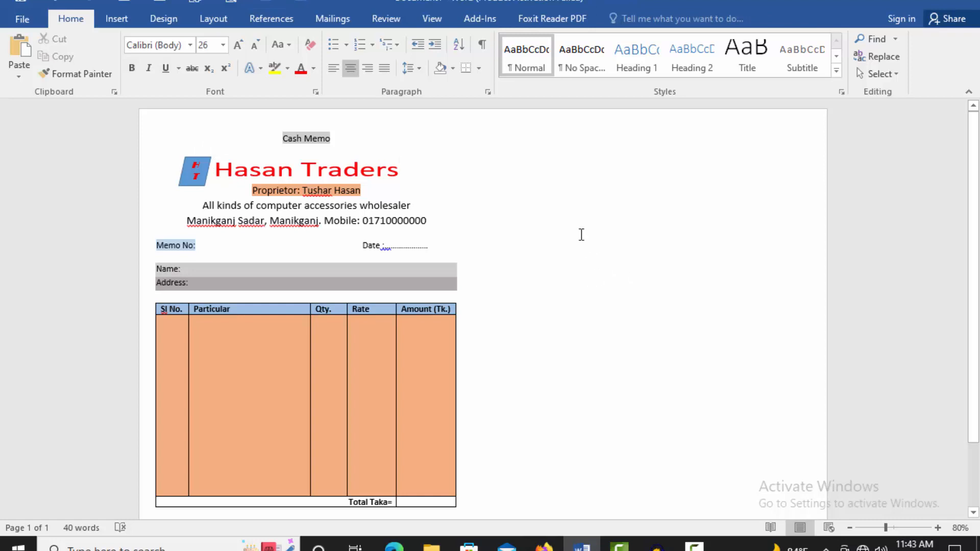
pyautogui.scroll(-3, 580, 234)
pyautogui.scroll(2, 581, 234)
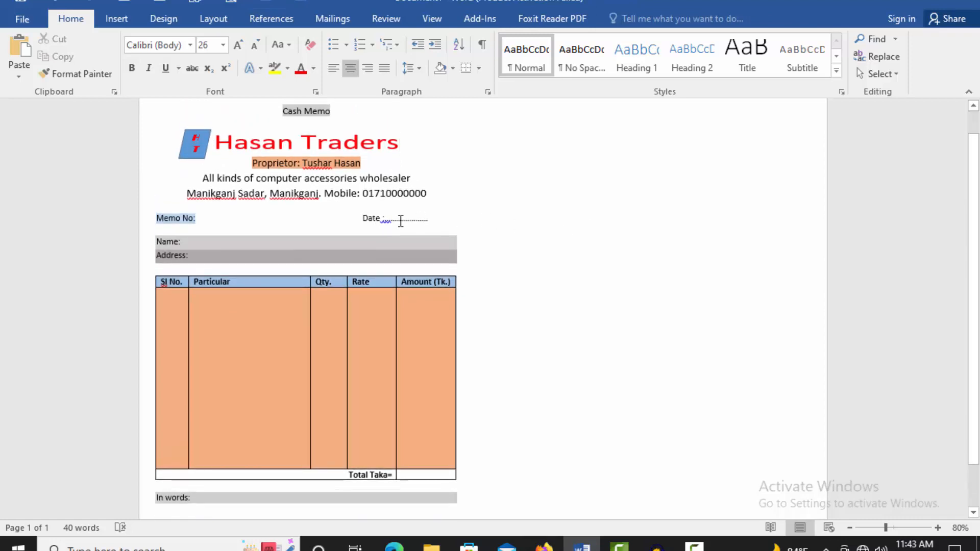
pyautogui.click(384, 218)
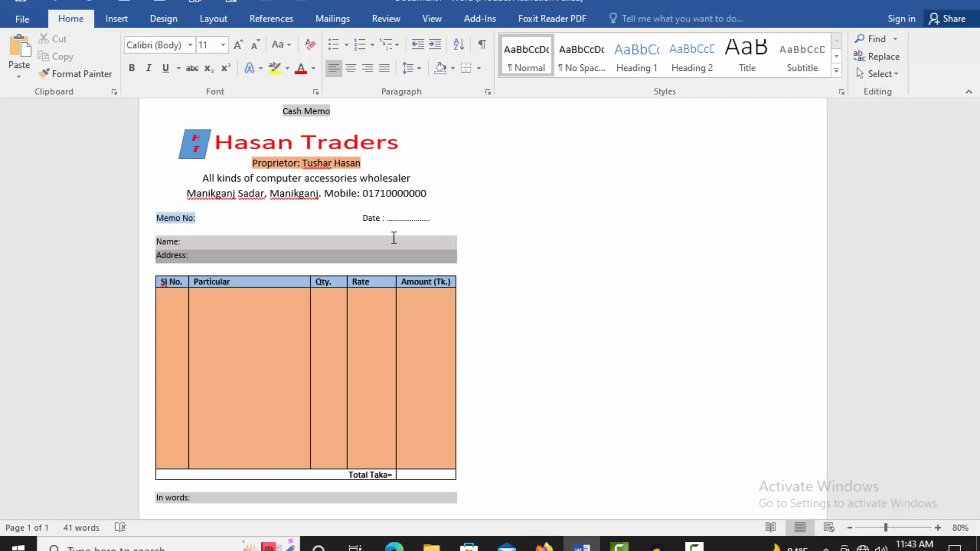
pyautogui.click(432, 219)
pyautogui.scroll(-2, 534, 276)
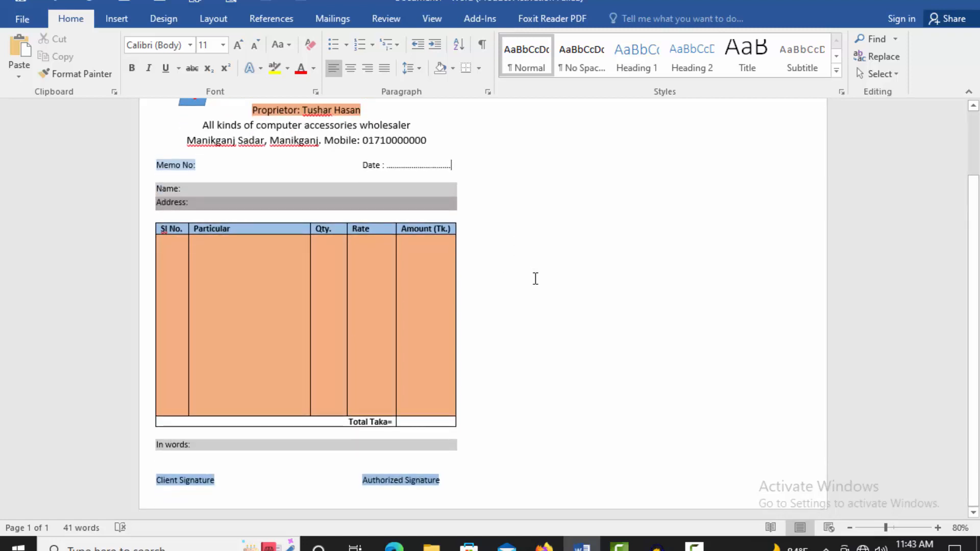
pyautogui.scroll(3, 534, 278)
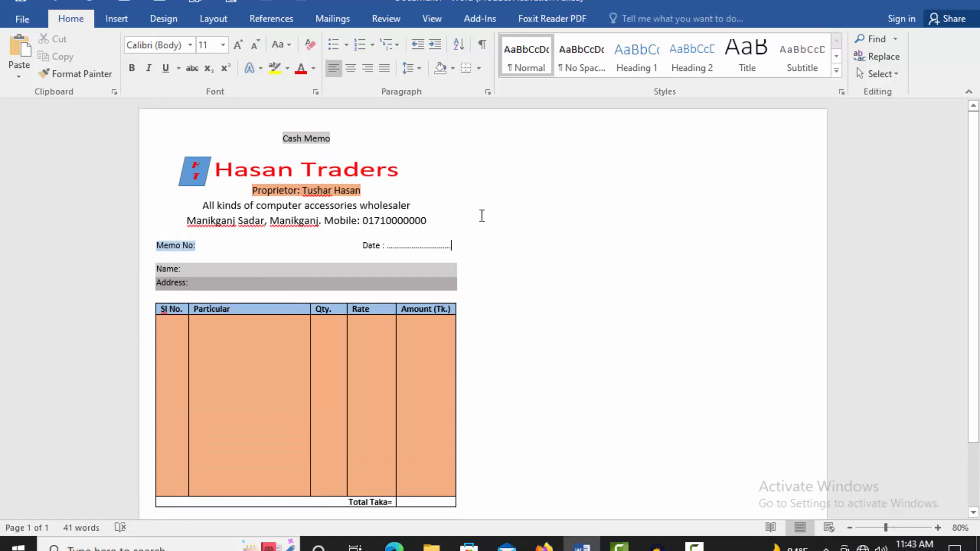
pyautogui.click(547, 237)
pyautogui.scroll(-1, 544, 237)
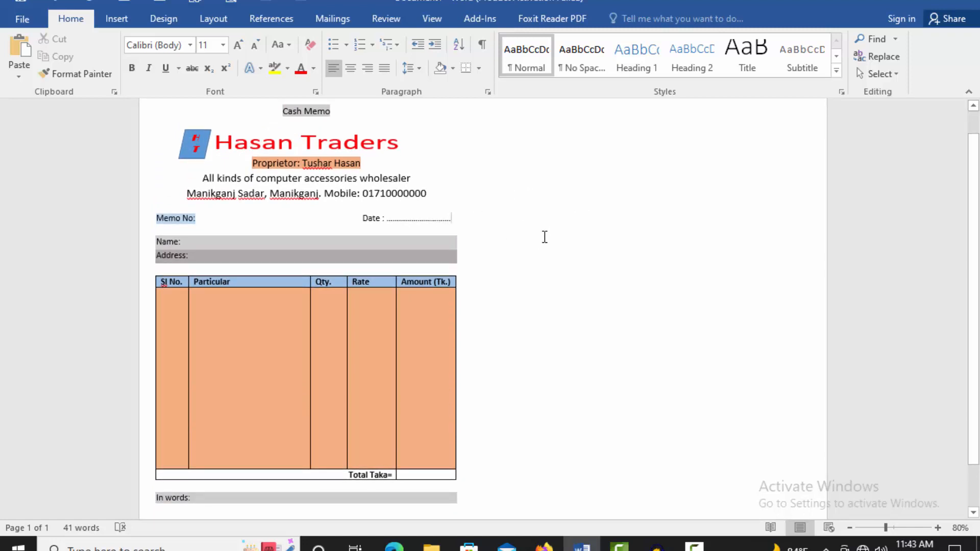
pyautogui.scroll(1, 511, 227)
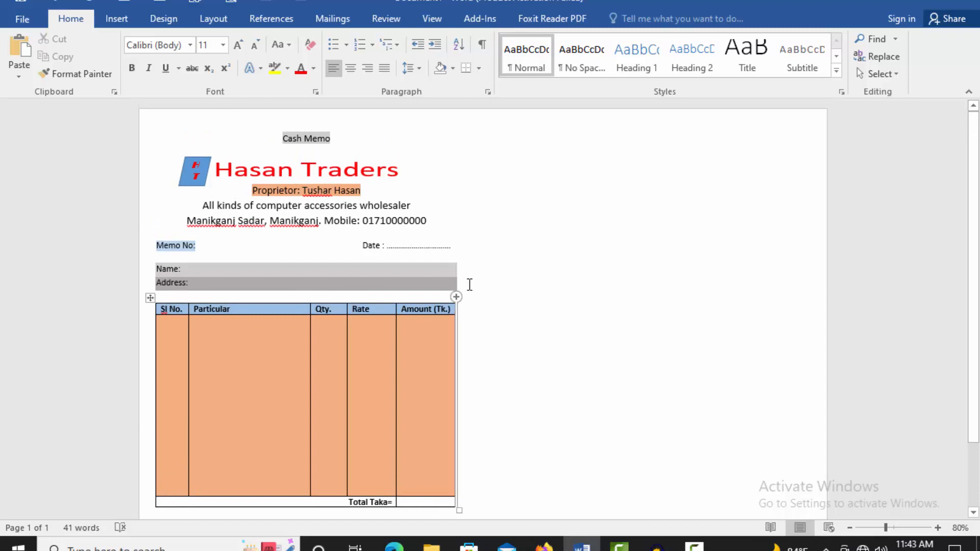
pyautogui.scroll(-2, 453, 304)
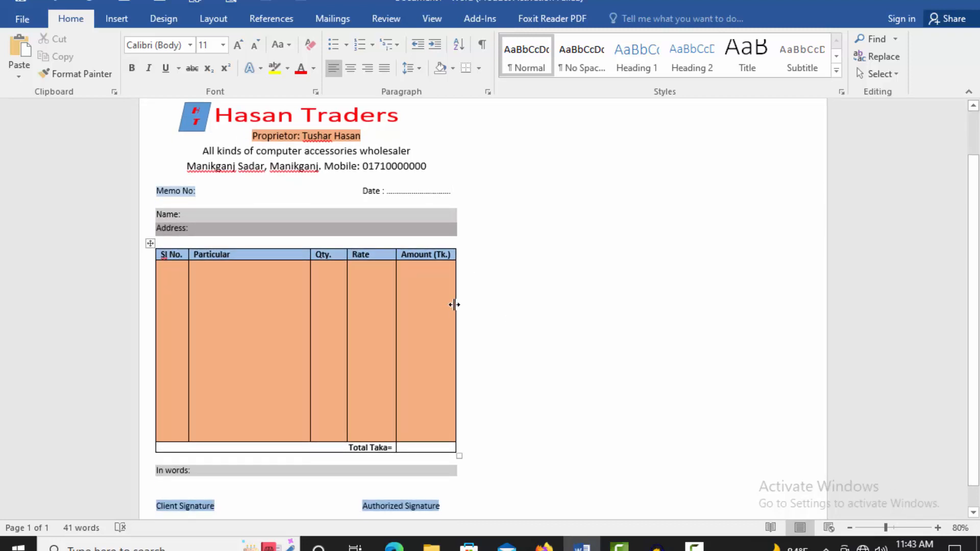
pyautogui.scroll(-1, 455, 305)
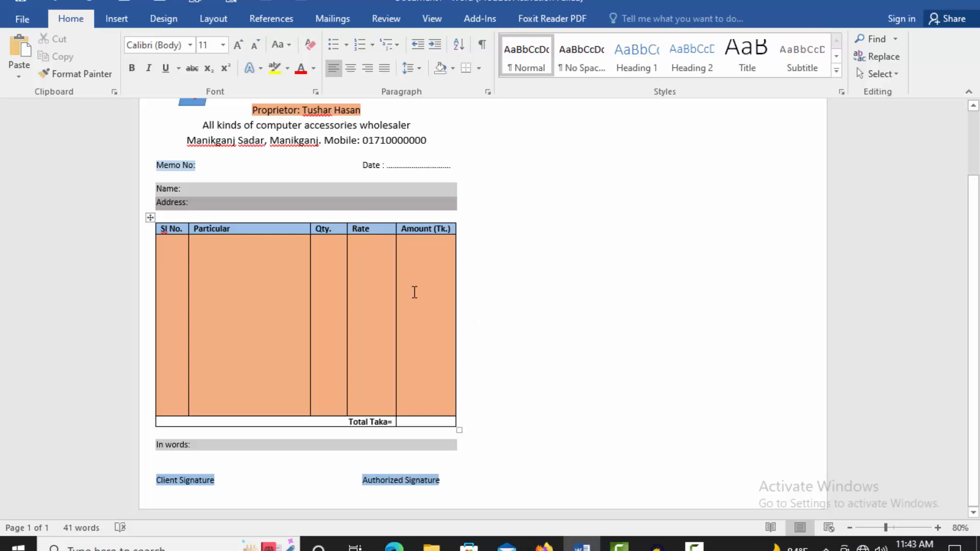
pyautogui.scroll(2, 413, 291)
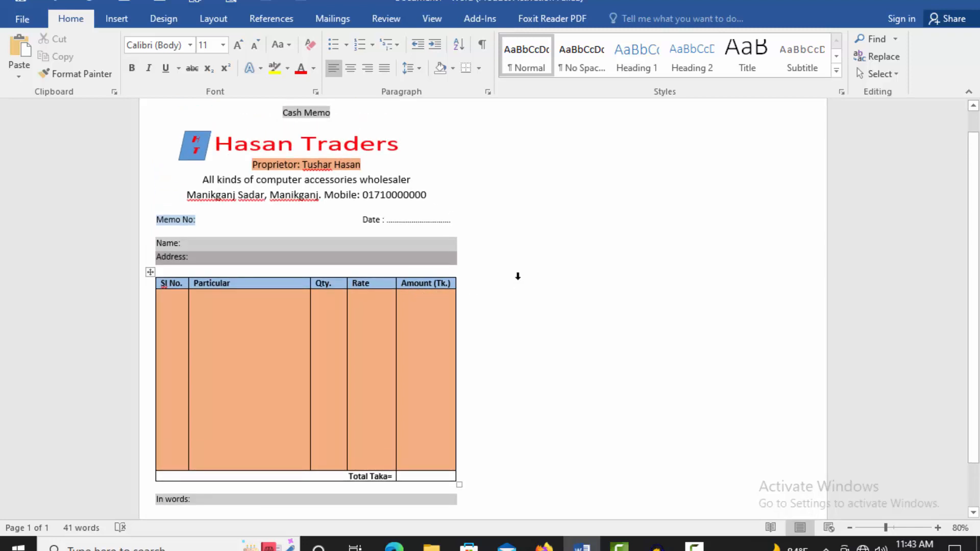
pyautogui.scroll(-2, 501, 275)
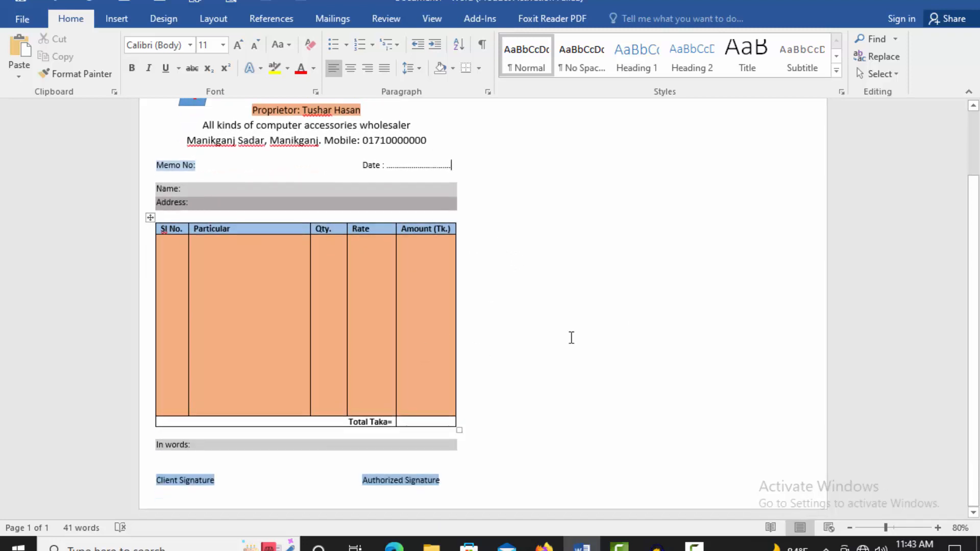
pyautogui.scroll(2, 538, 365)
pyautogui.scroll(-2, 504, 443)
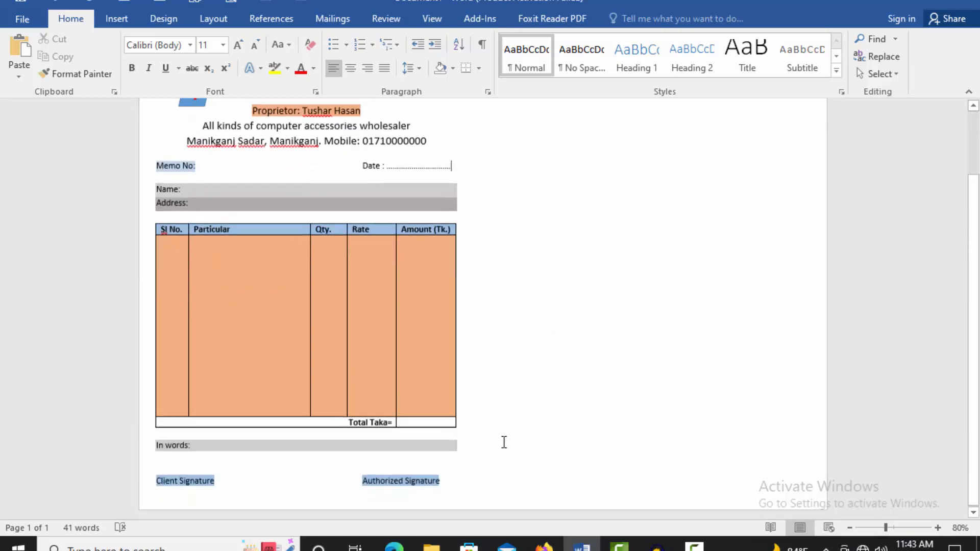
pyautogui.scroll(3, 511, 455)
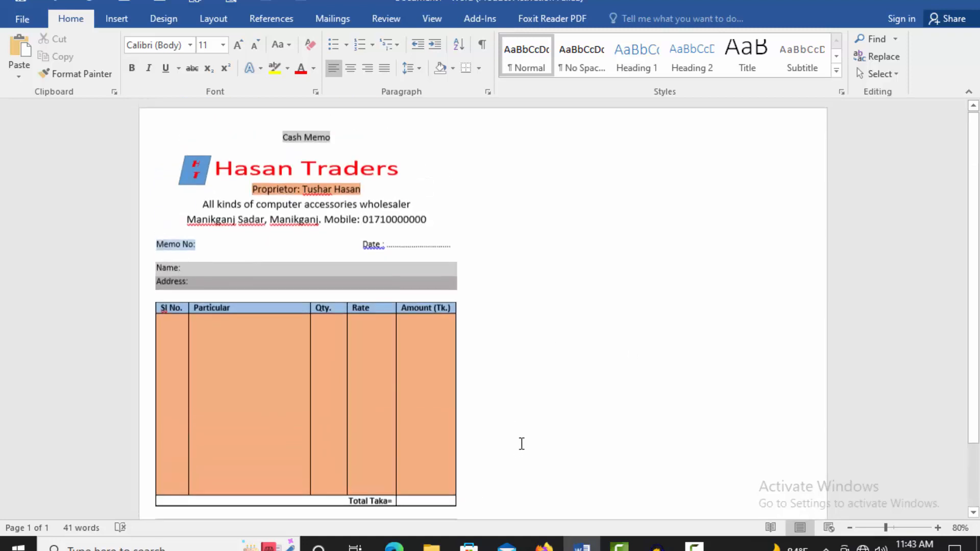
# Step: Insert a column break after the memo to start a right-hand column
pyautogui.click(117, 18)
pyautogui.click(214, 16)
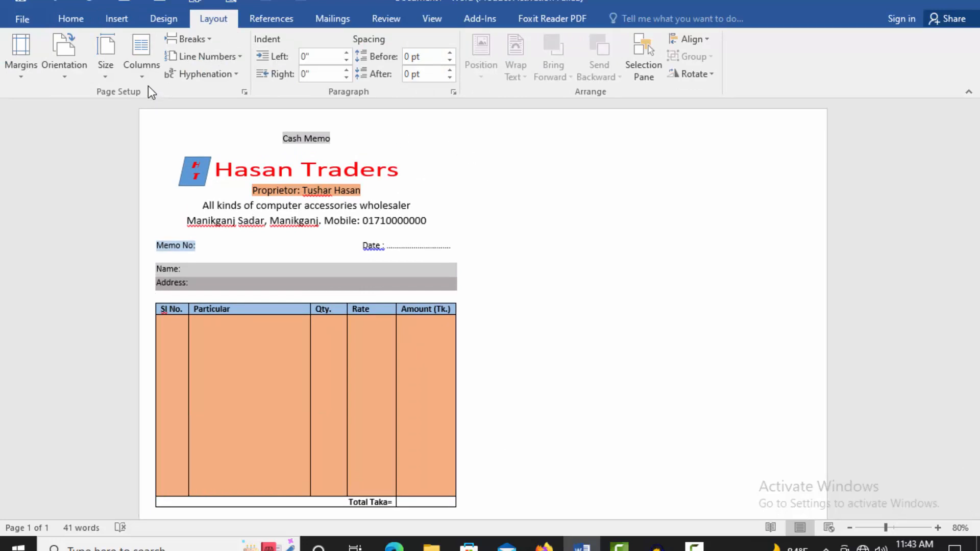
pyautogui.click(210, 41)
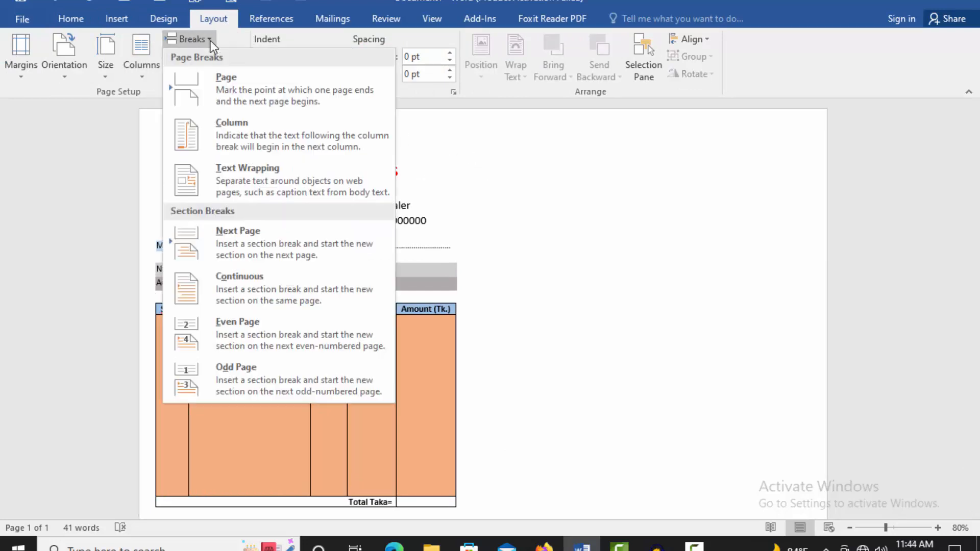
pyautogui.click(226, 137)
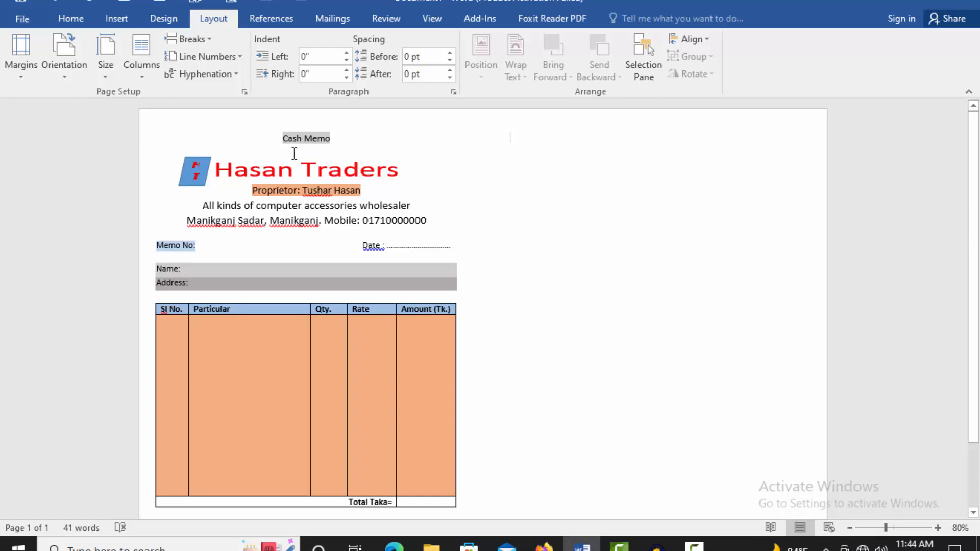
# Step: Copy the whole memo and paste it at the top of the right column
pyautogui.hotkey('ctrl', 'a')
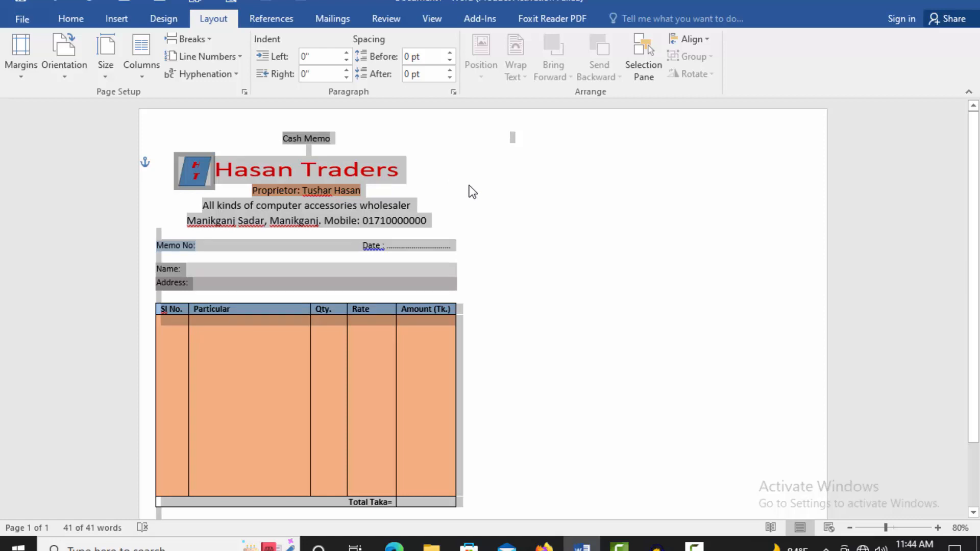
pyautogui.click(519, 151)
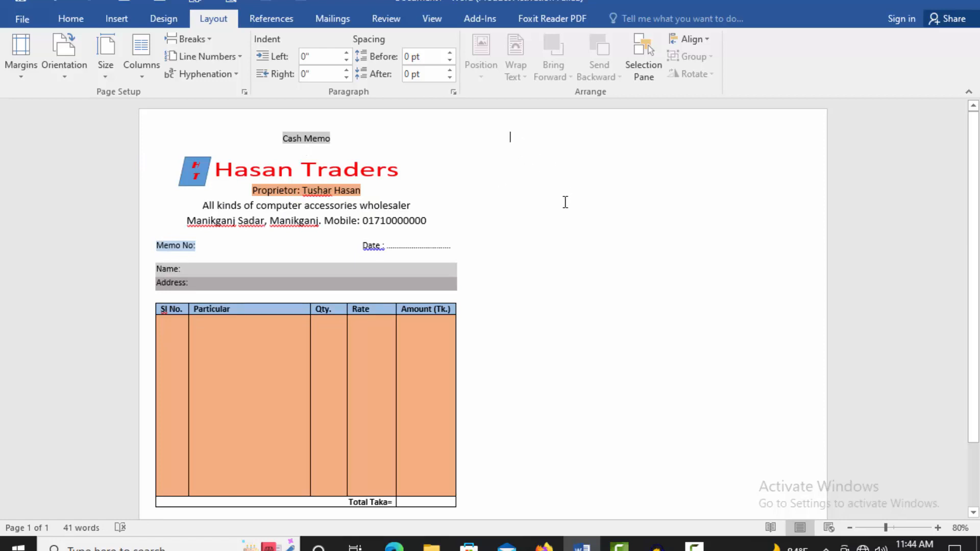
pyautogui.hotkey('ctrl', 'v')
pyautogui.scroll(-3, 624, 236)
pyautogui.press('Return')
pyautogui.scroll(3, 636, 254)
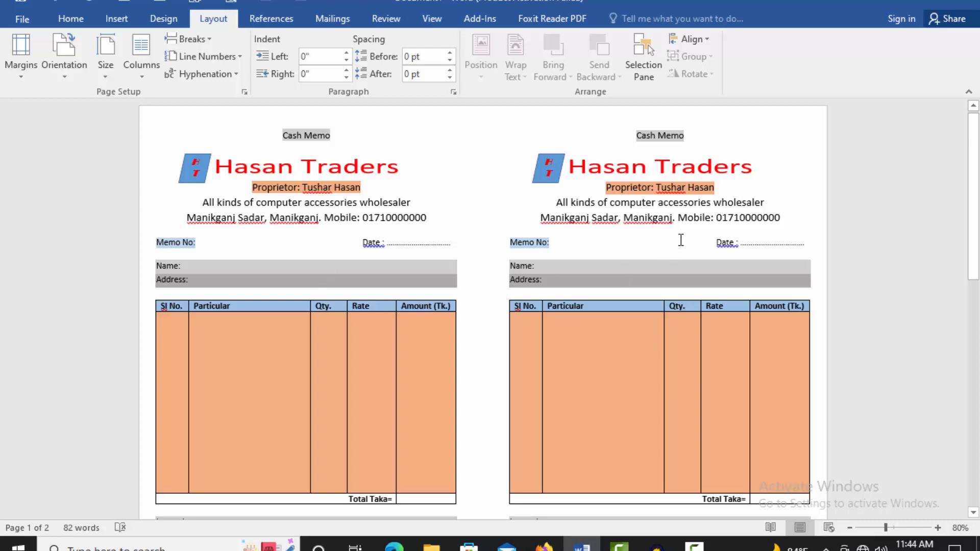
pyautogui.scroll(-1, 684, 238)
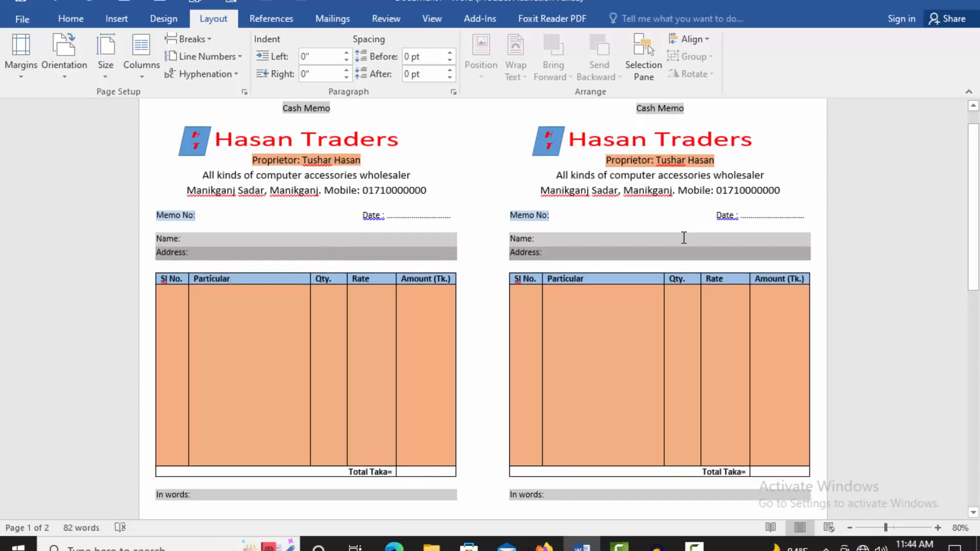
pyautogui.scroll(1, 619, 255)
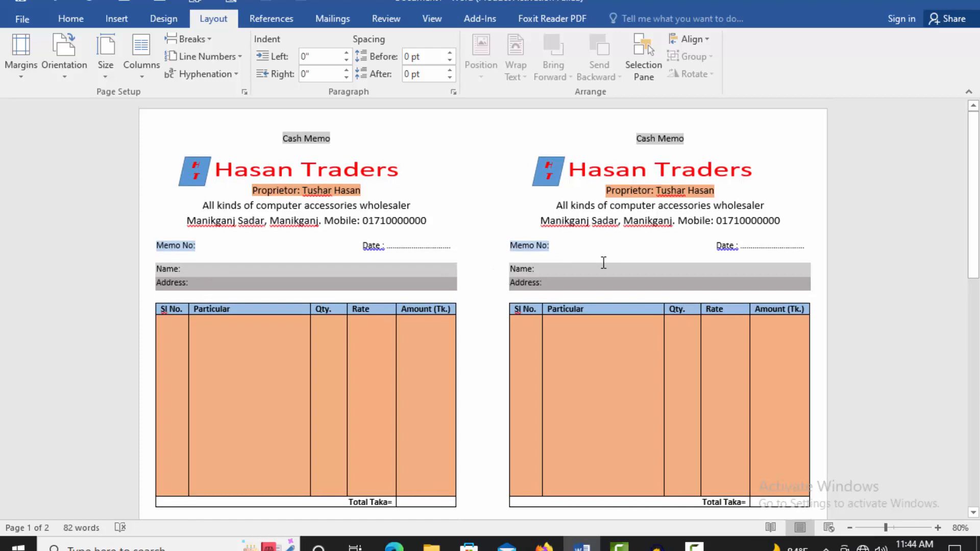
pyautogui.scroll(-1, 605, 263)
pyautogui.scroll(1, 605, 262)
# Step: Draw a straight vertical line between the two memos reaching the bottom of the page
pyautogui.click(104, 18)
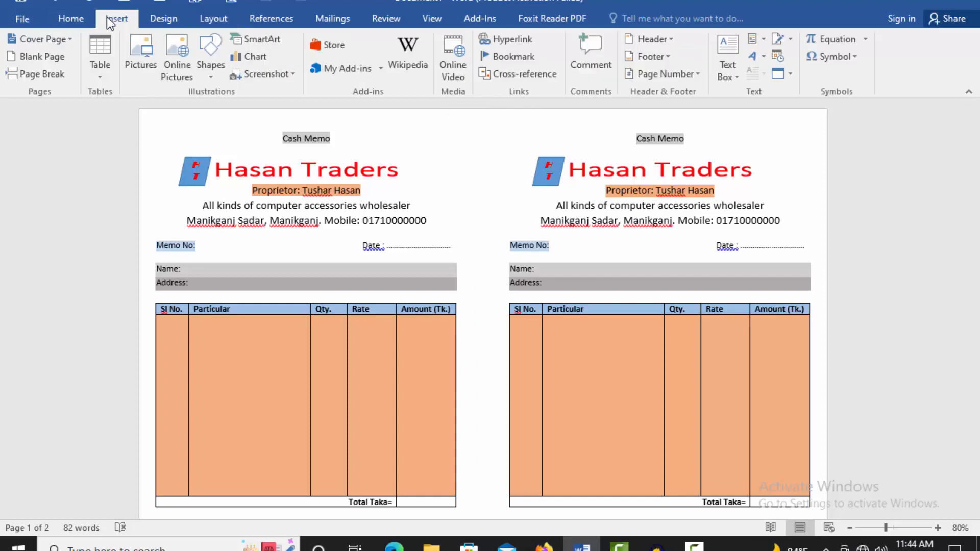
pyautogui.click(211, 77)
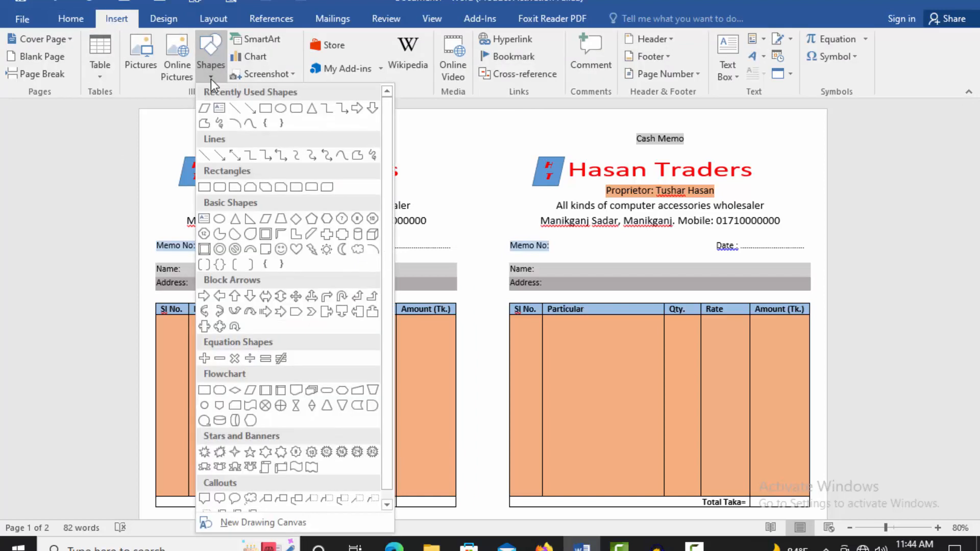
pyautogui.click(235, 108)
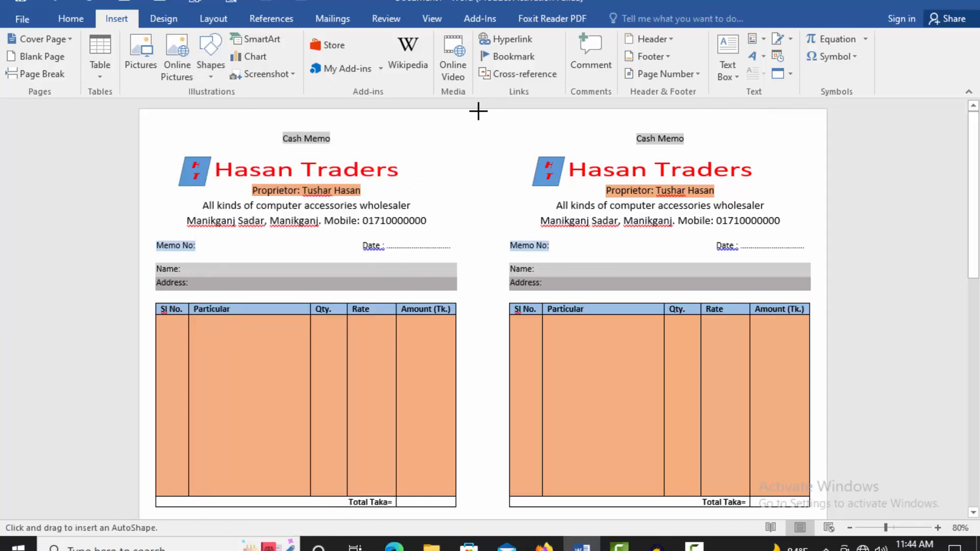
pyautogui.moveTo(480, 110)
pyautogui.mouseDown()
pyautogui.moveTo(504, 538)
pyautogui.moveTo(502, 550)
pyautogui.moveTo(481, 550)
pyautogui.mouseUp()
pyautogui.scroll(-2, 490, 357)
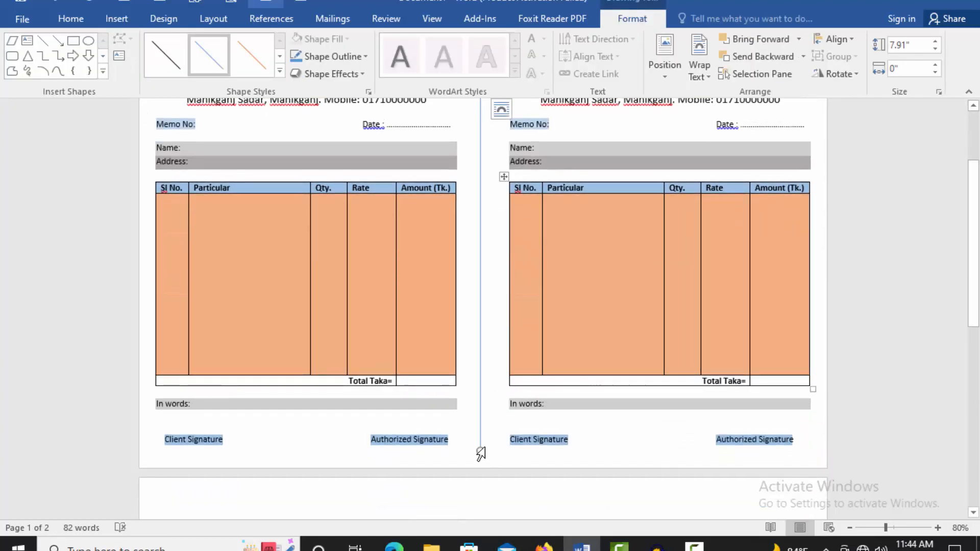
pyautogui.moveTo(481, 452); pyautogui.dragTo(480, 471)
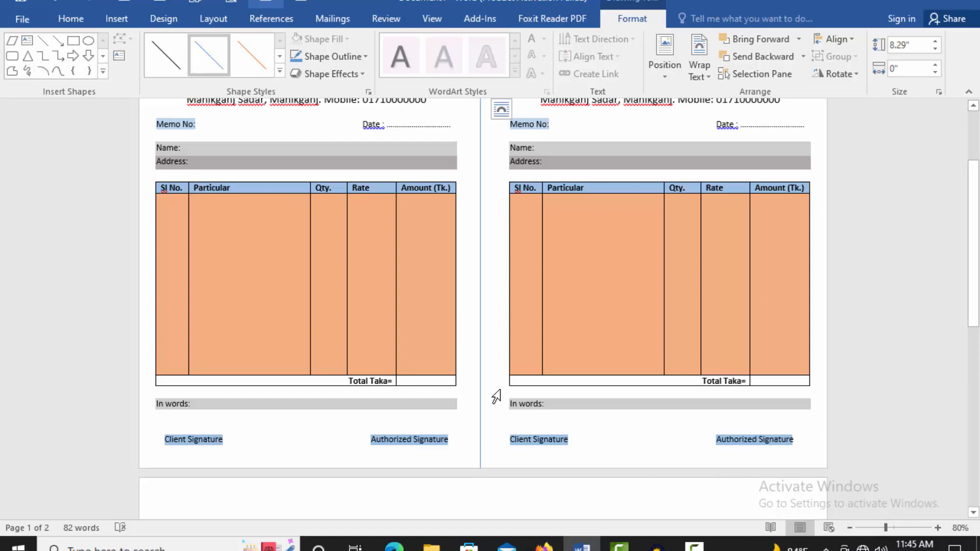
pyautogui.scroll(5, 495, 396)
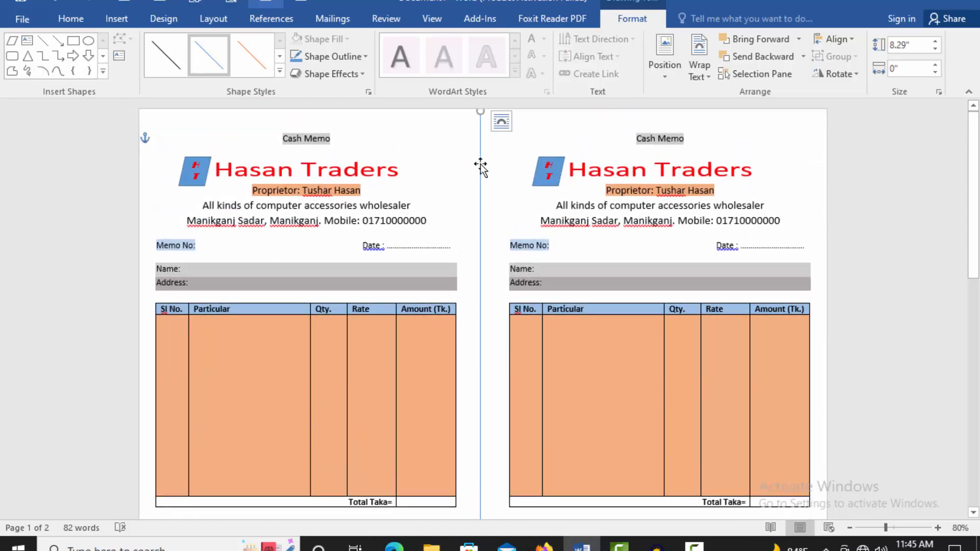
pyautogui.rightClick(480, 162)
# Step: Set the dividing line to 1.5 pt width with a square-dot dash type
pyautogui.click(544, 400)
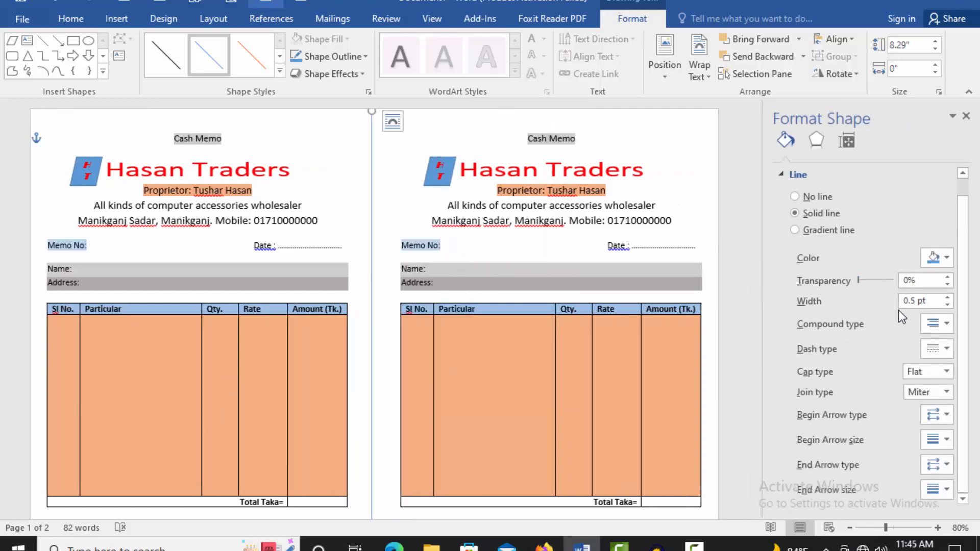
pyautogui.click(947, 298)
pyautogui.click(947, 297)
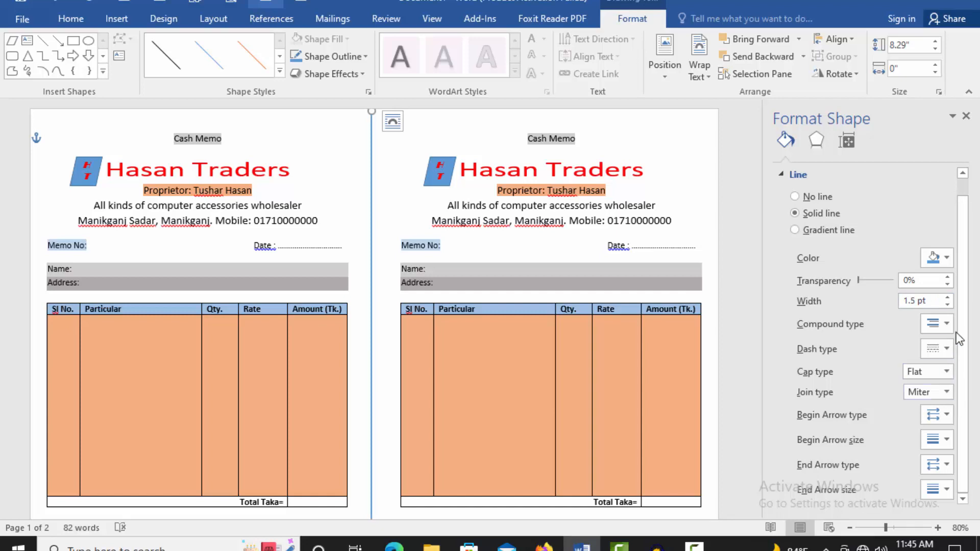
pyautogui.click(948, 349)
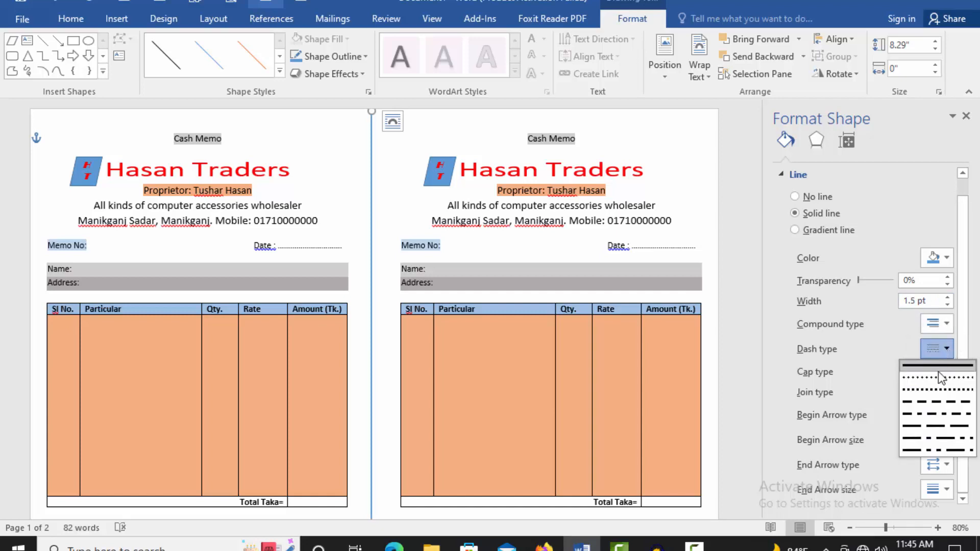
pyautogui.click(934, 390)
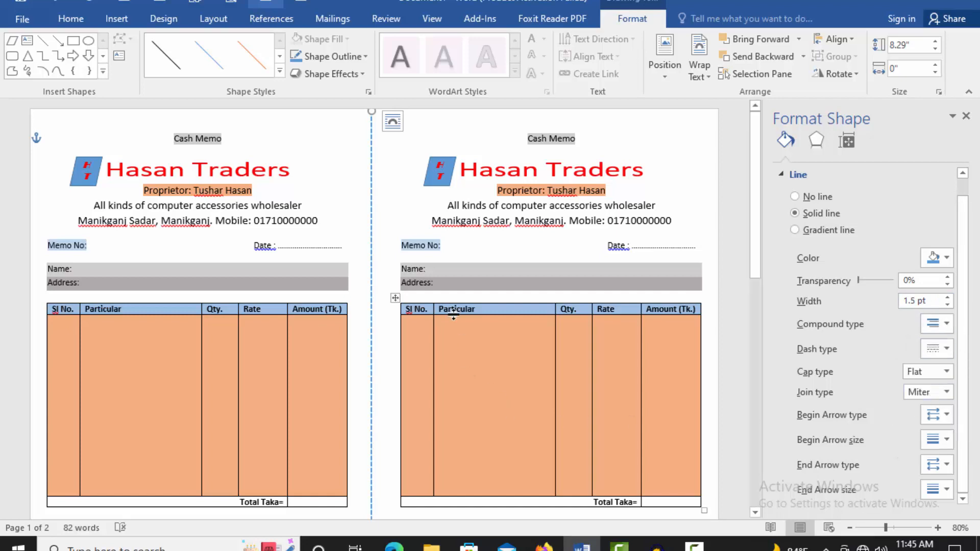
# Step: Check the dashed divider on the page and open Print Preview
pyautogui.click(391, 211)
pyautogui.scroll(-3, 400, 245)
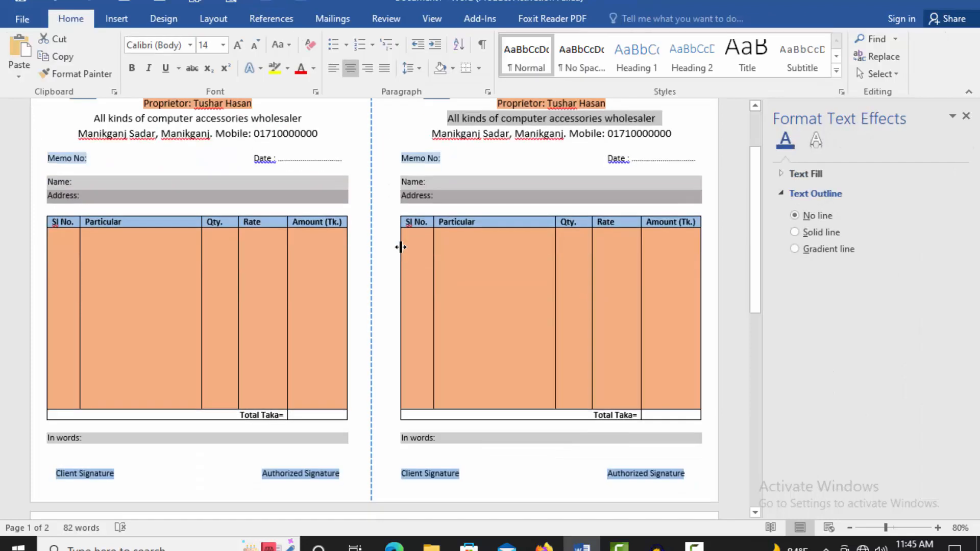
pyautogui.scroll(3, 457, 275)
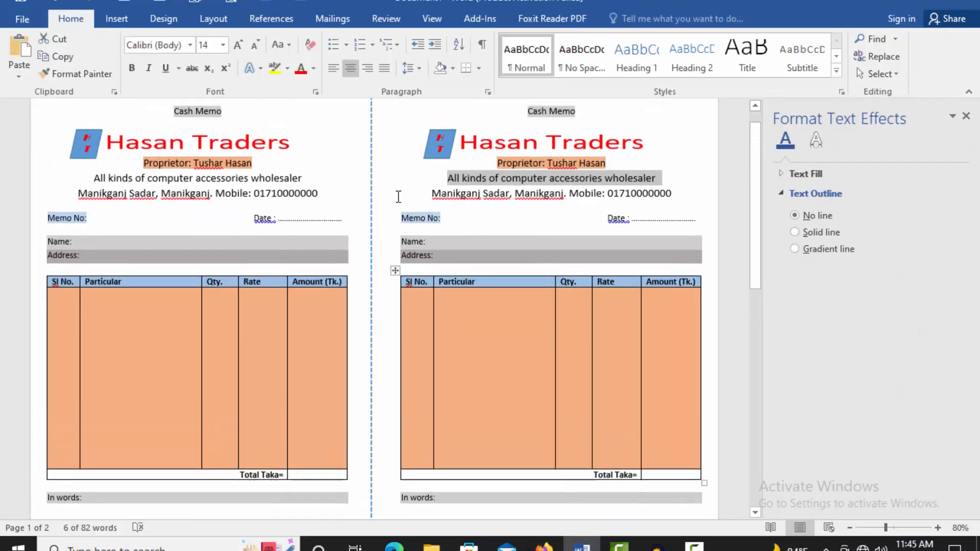
pyautogui.click(371, 144)
pyautogui.click(266, 3)
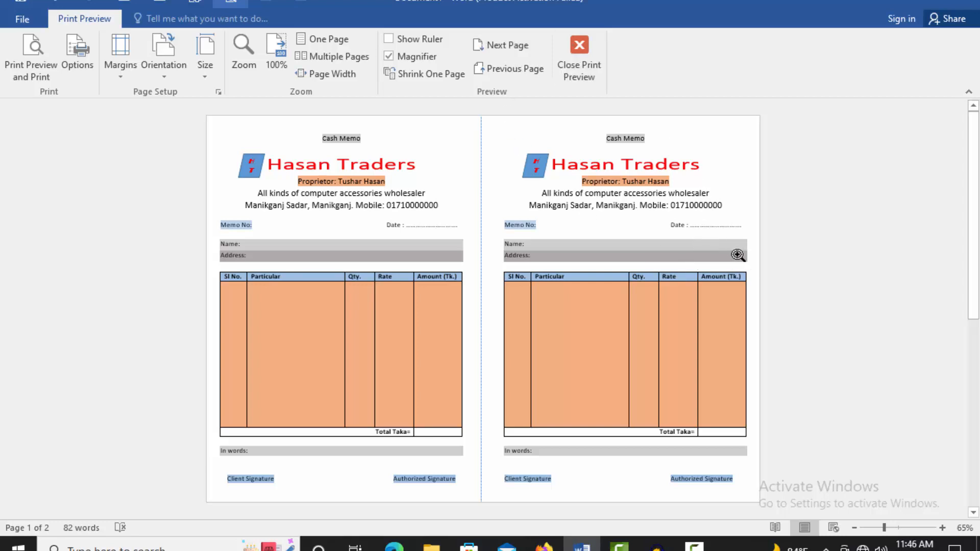
# Step: Zoom the print preview to 100% and scroll over both memos and the dashed line
pyautogui.click(648, 247)
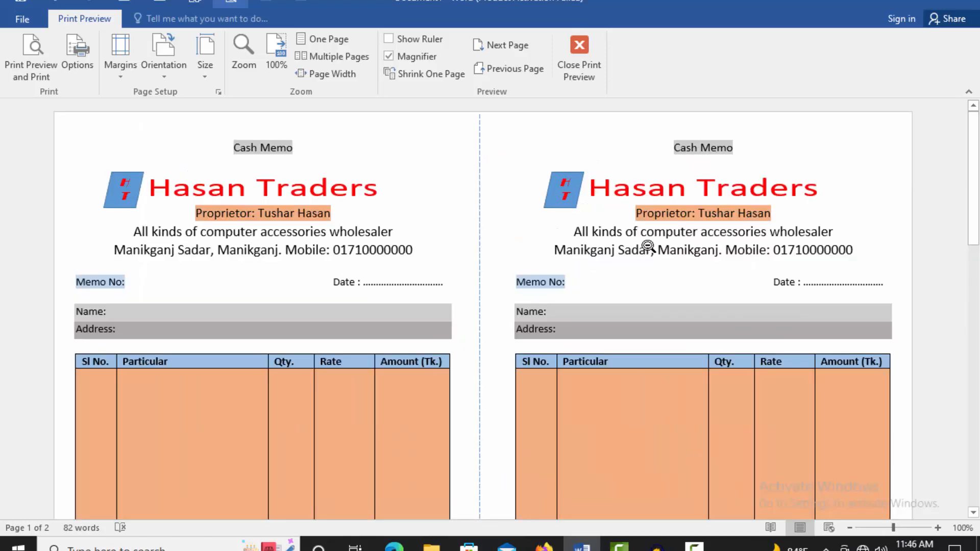
pyautogui.scroll(-5, 648, 247)
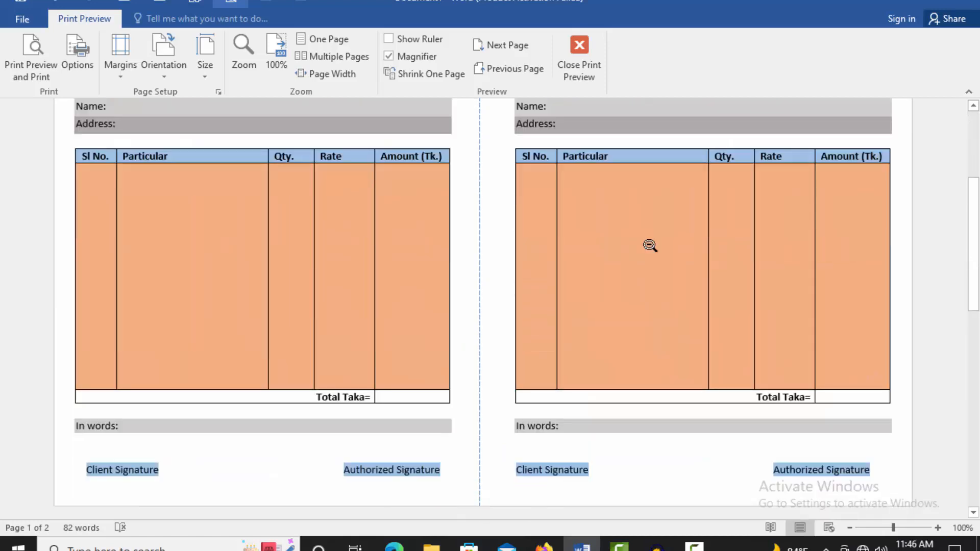
pyautogui.scroll(3, 650, 245)
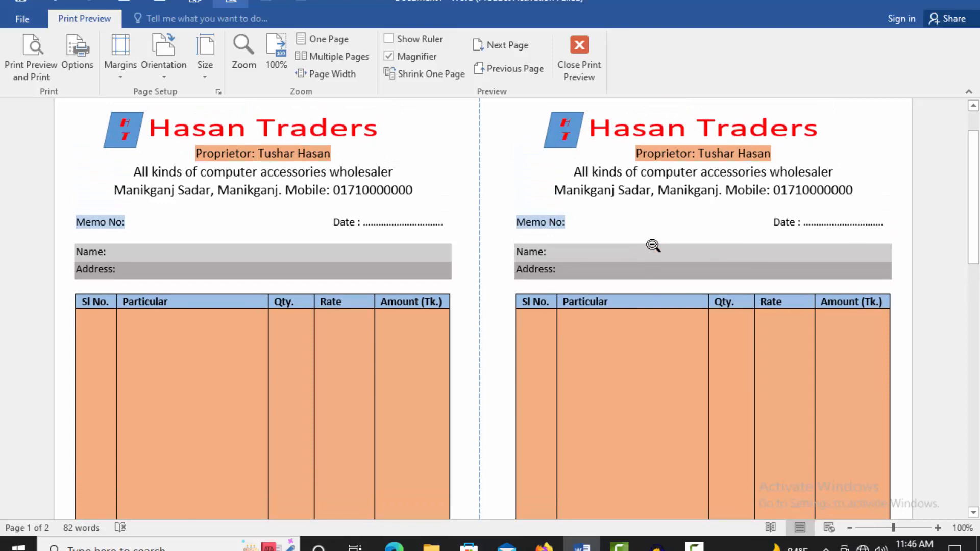
pyautogui.scroll(1, 652, 246)
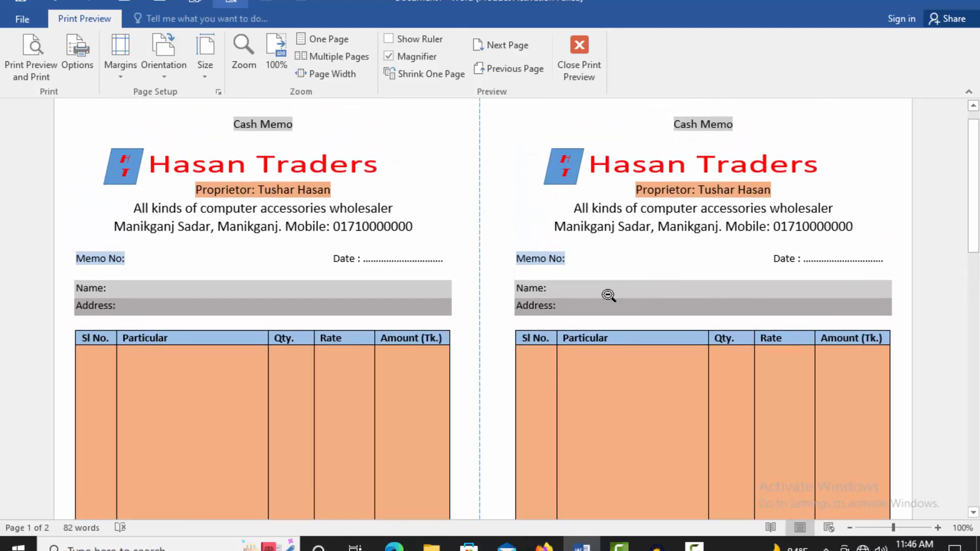